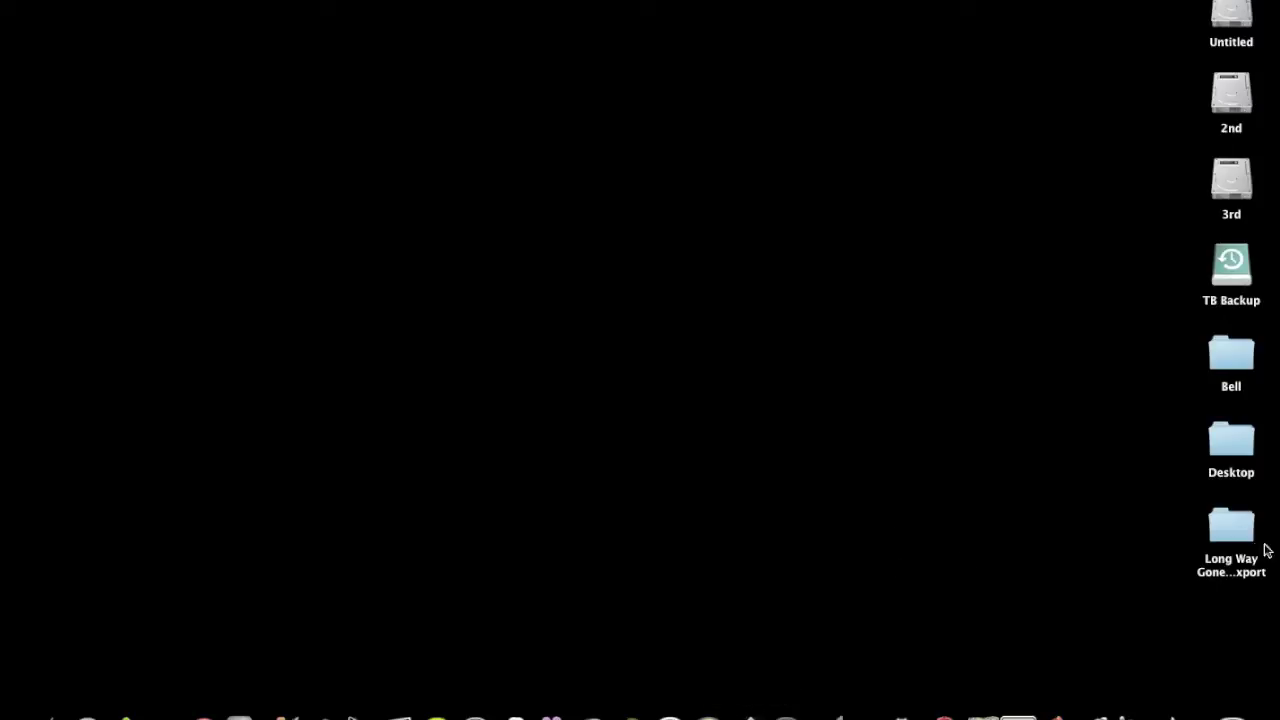
Open Long Way Gone For Export No Trigger.cpr from New folder and close the Finder window.
double_click(1225, 540)
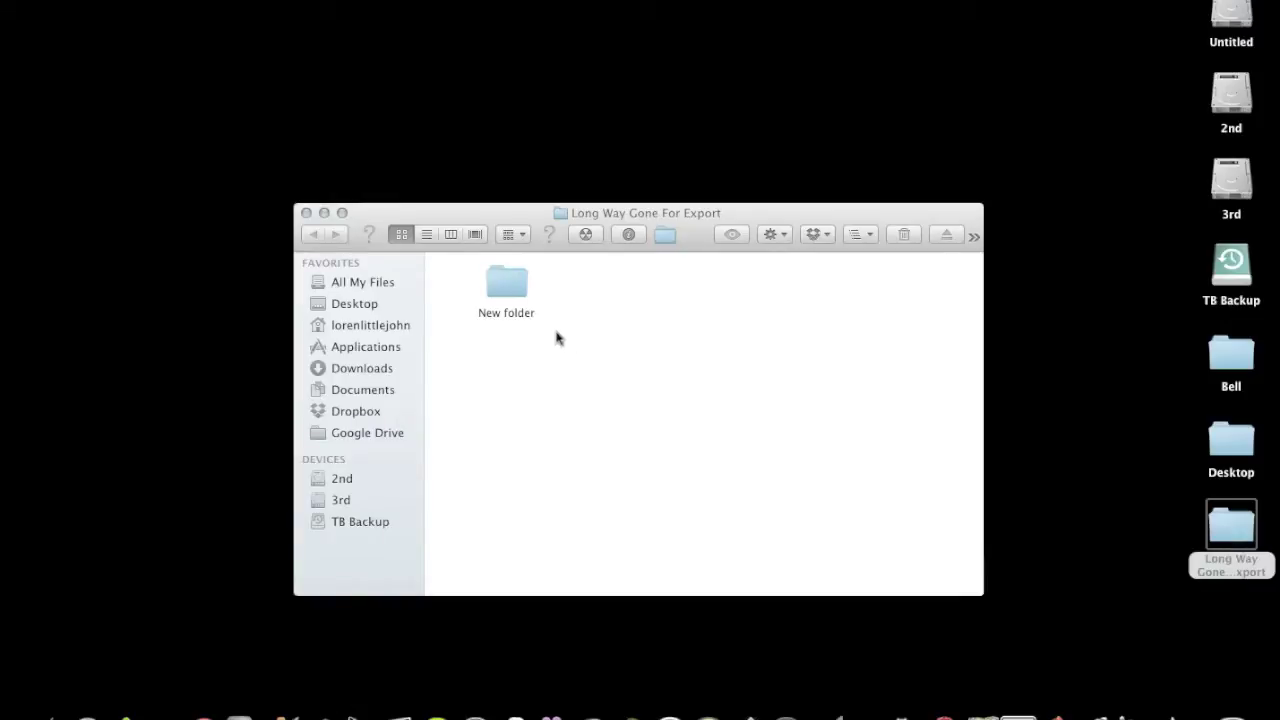
click(651, 213)
drag(651, 212, 620, 192)
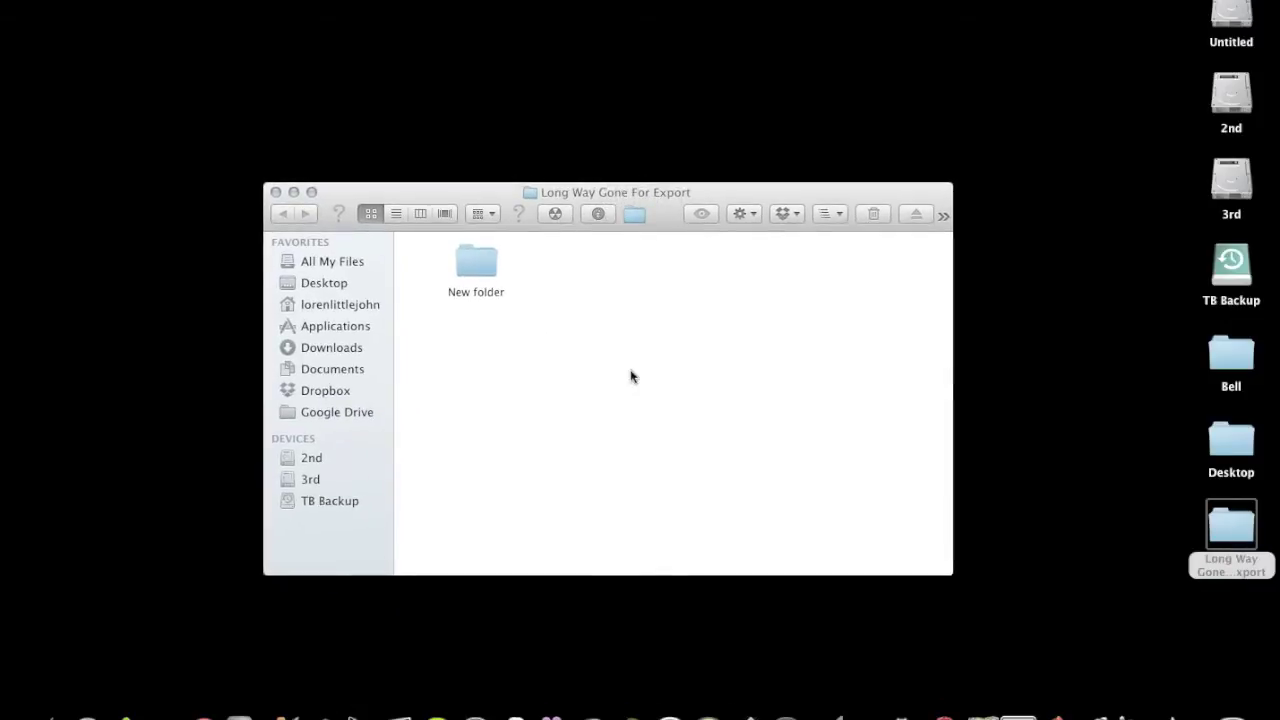
double_click(493, 262)
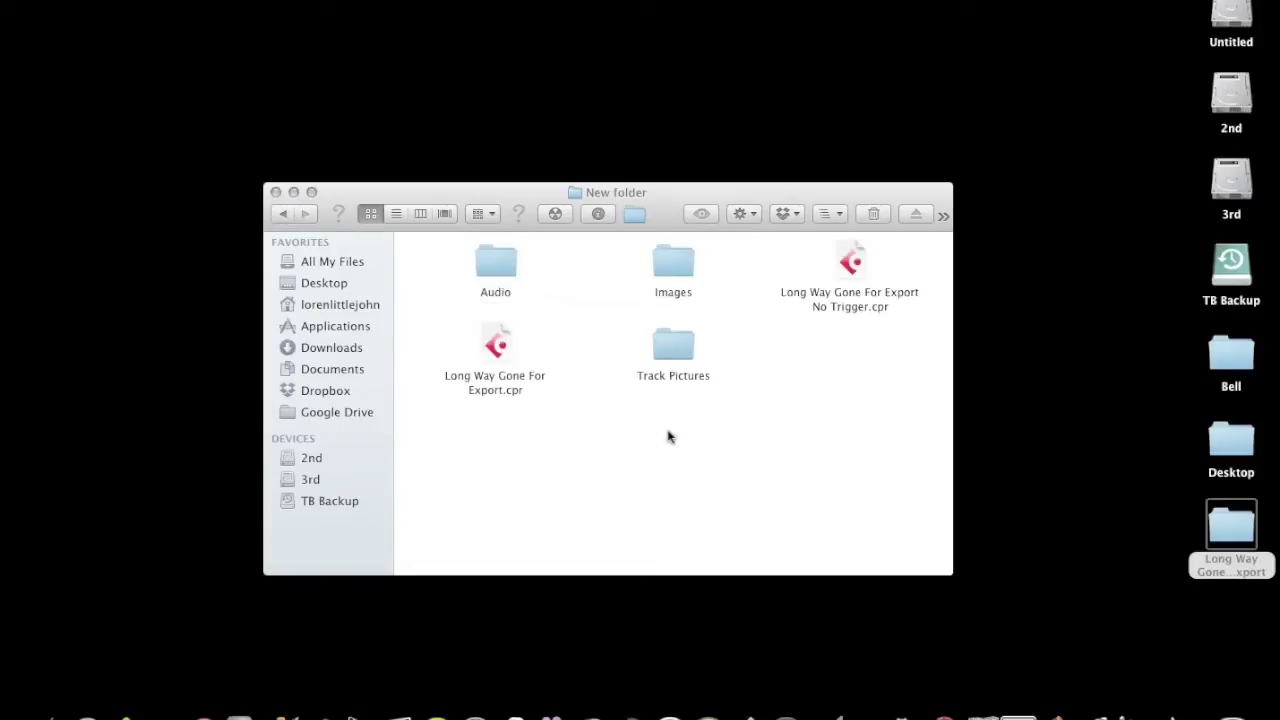
double_click(861, 268)
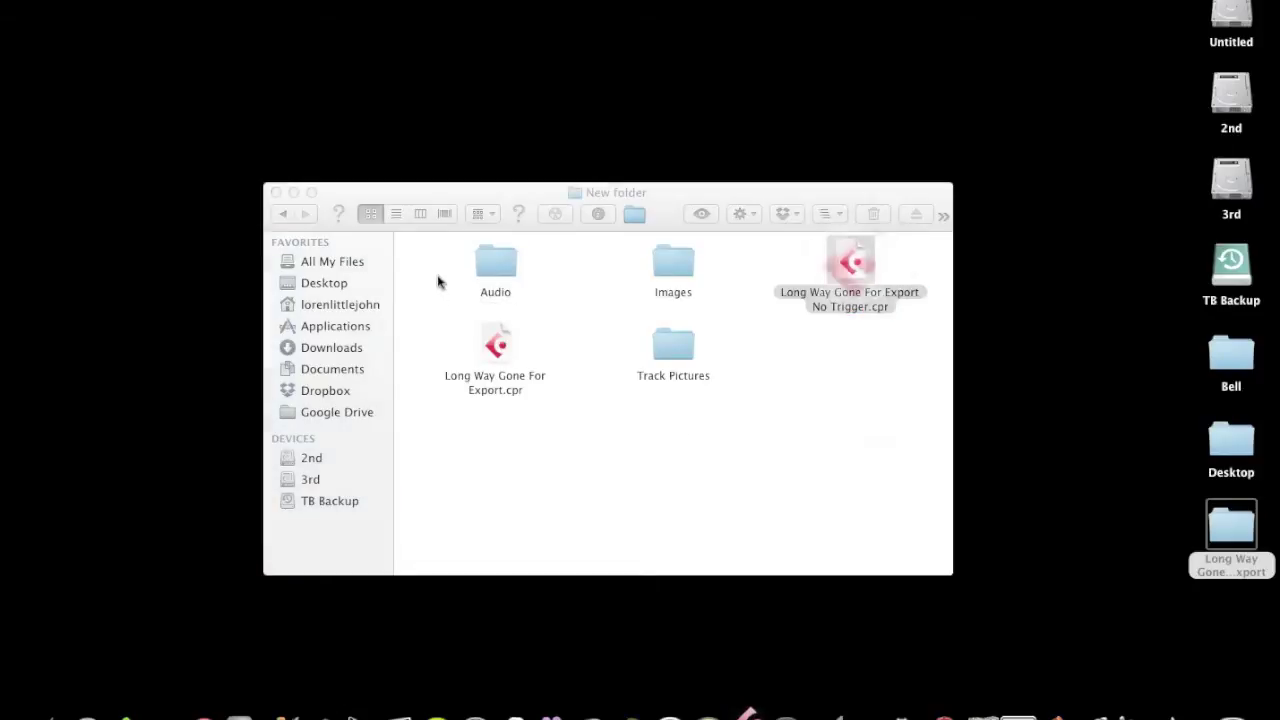
click(276, 194)
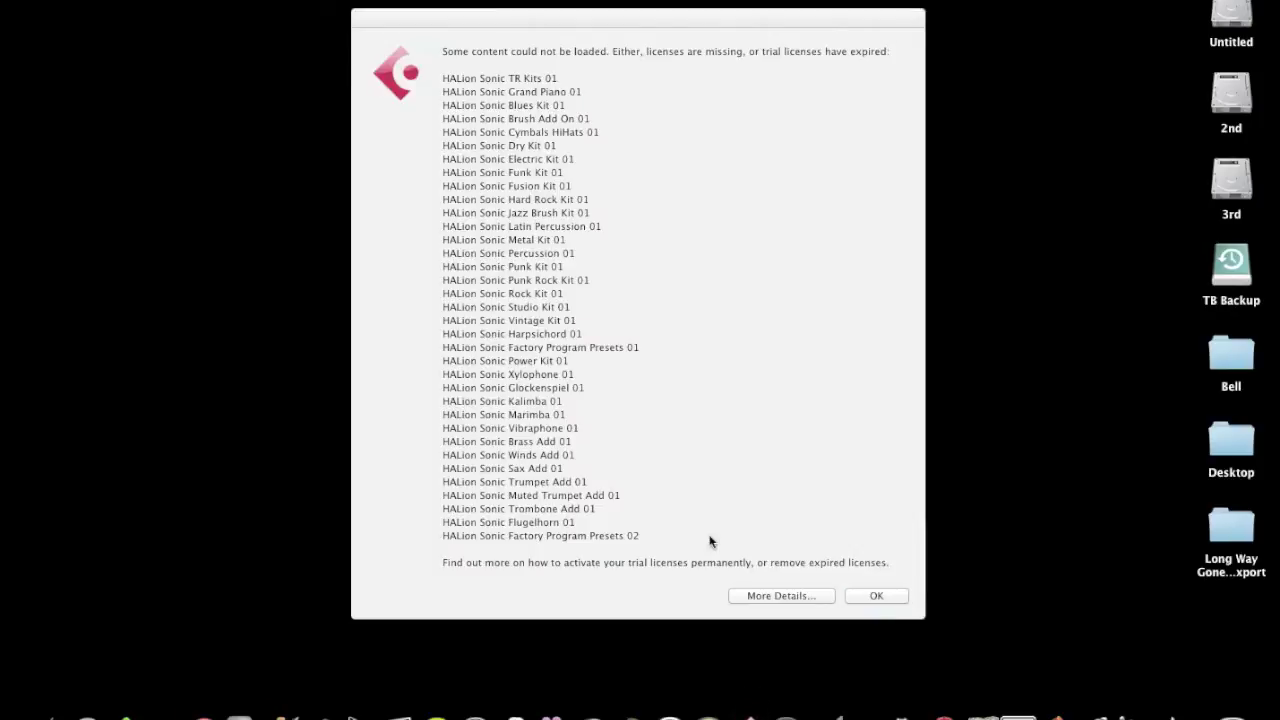
Dismiss the missing HALion Sonic licences notice and let the project finish loading.
click(869, 595)
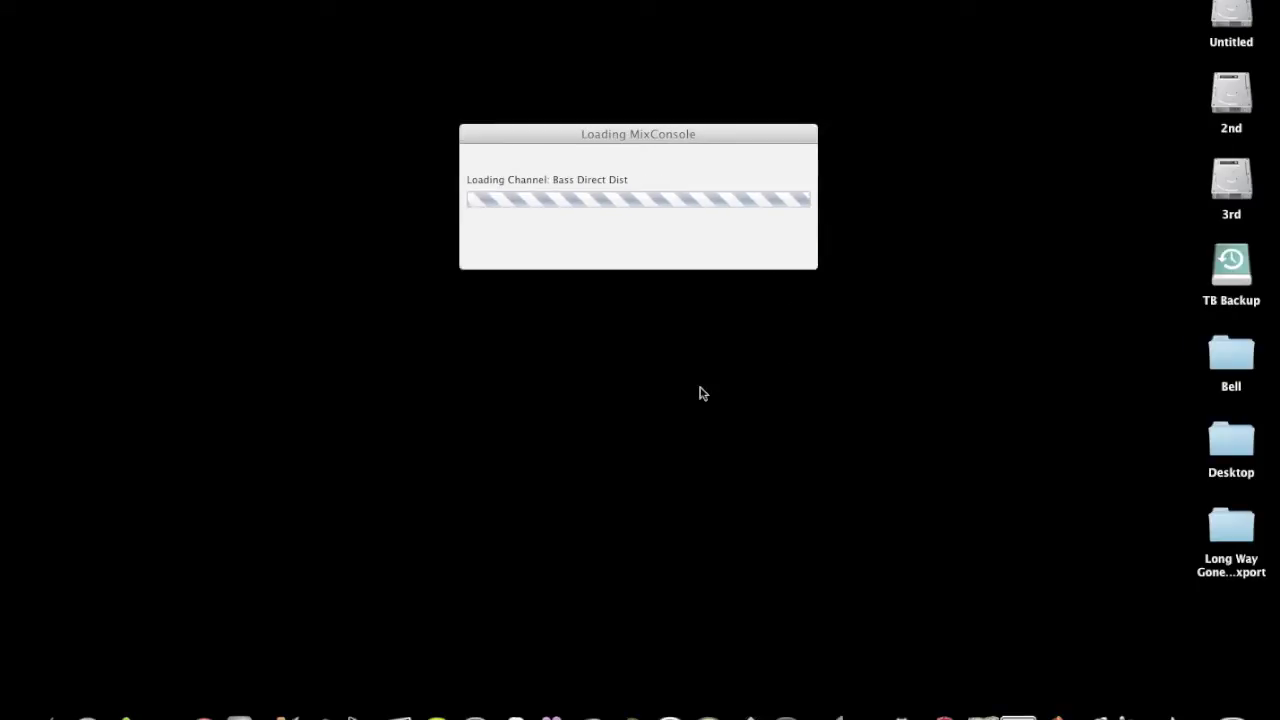
click(640, 134)
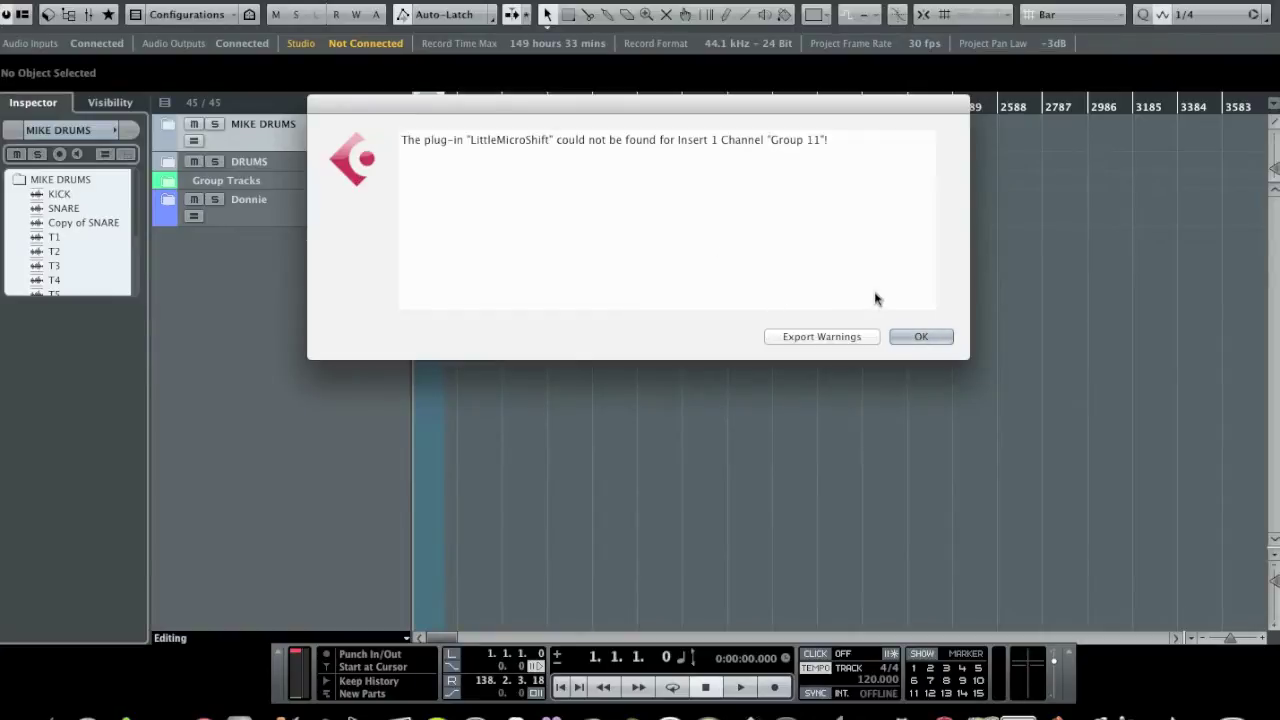
Dismiss the LittleMicroShift missing plug-in warning and zoom the timeline in.
click(921, 338)
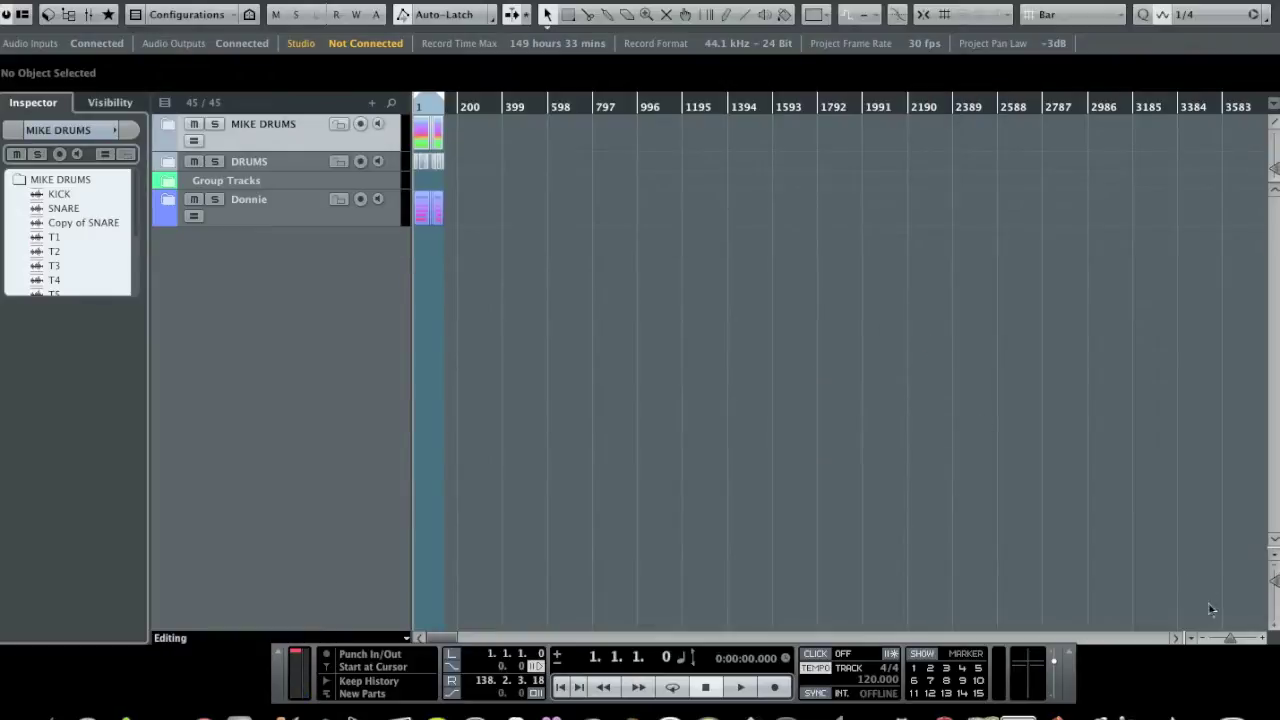
drag(1229, 639, 1236, 634)
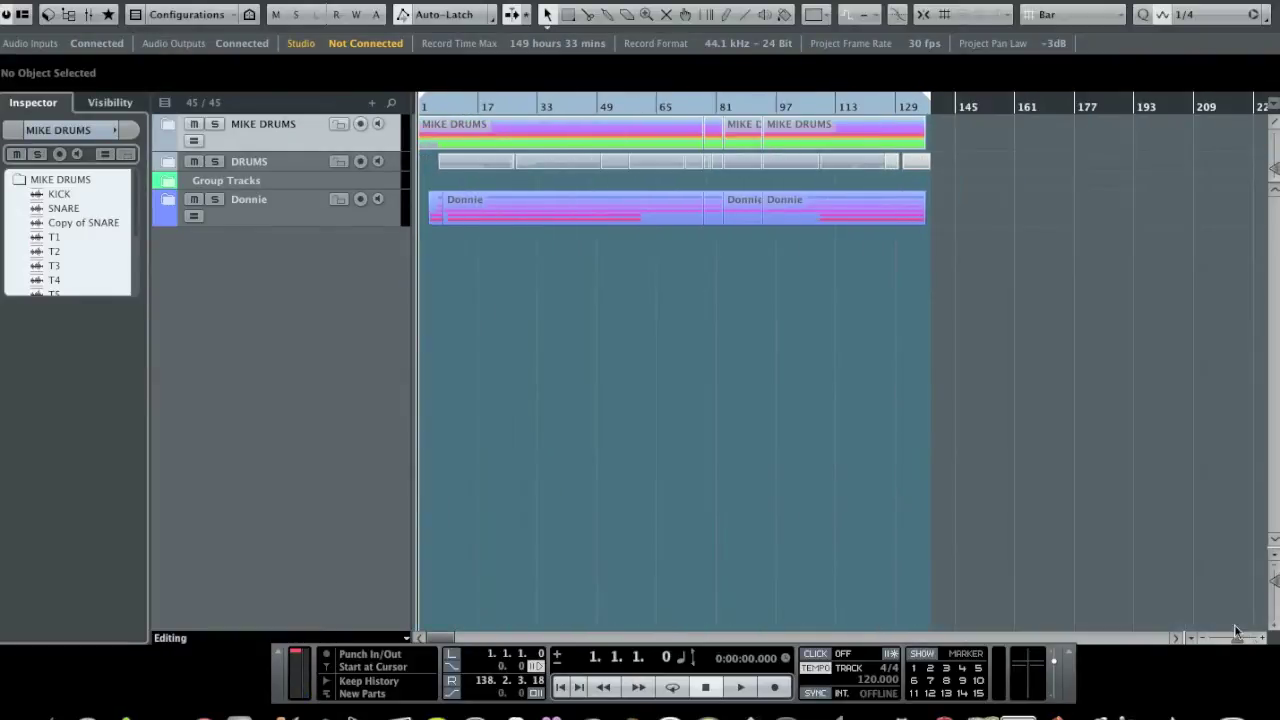
click(1264, 637)
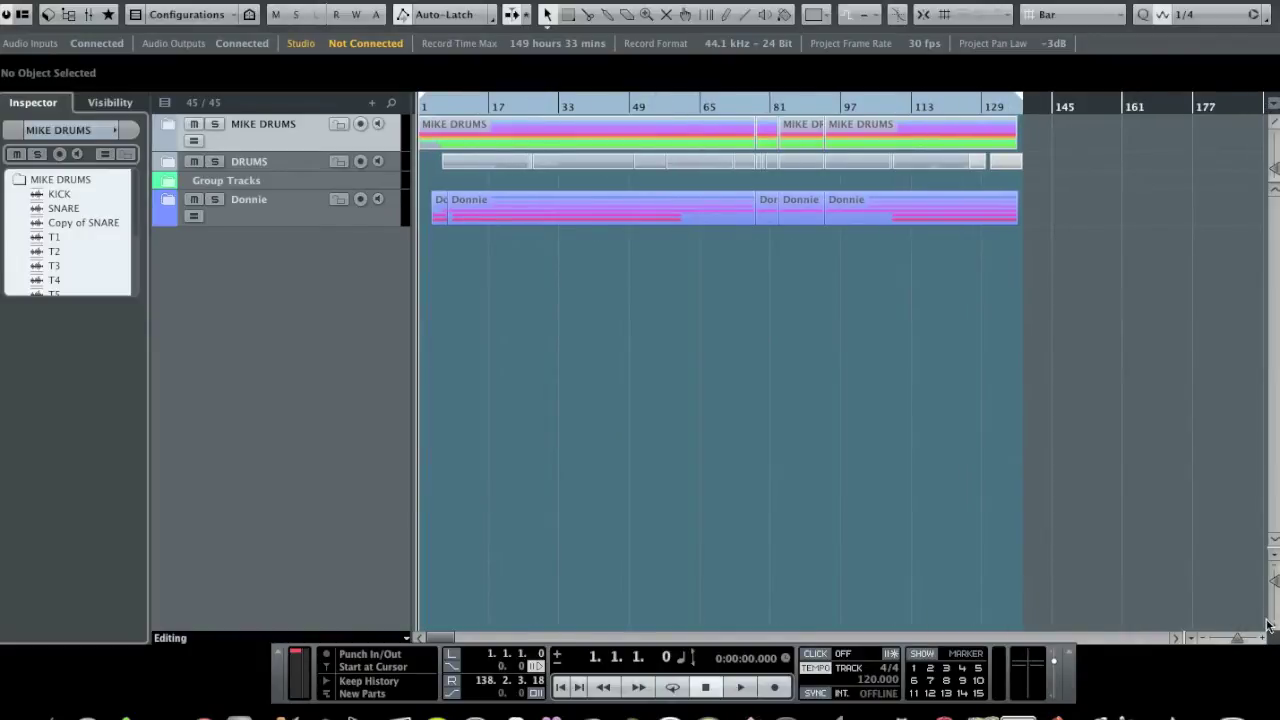
Make the track lanes four steps taller and zoom out to see the whole project.
click(1270, 626)
click(1271, 626)
click(1272, 627)
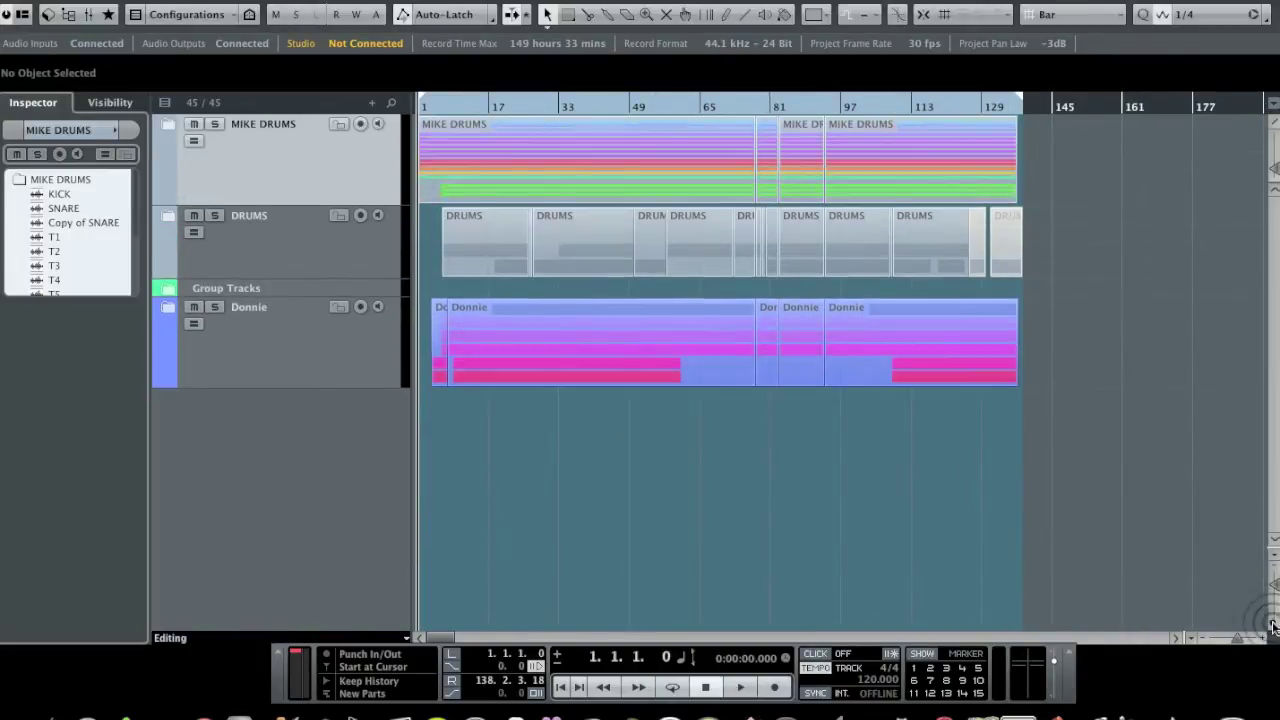
click(1272, 627)
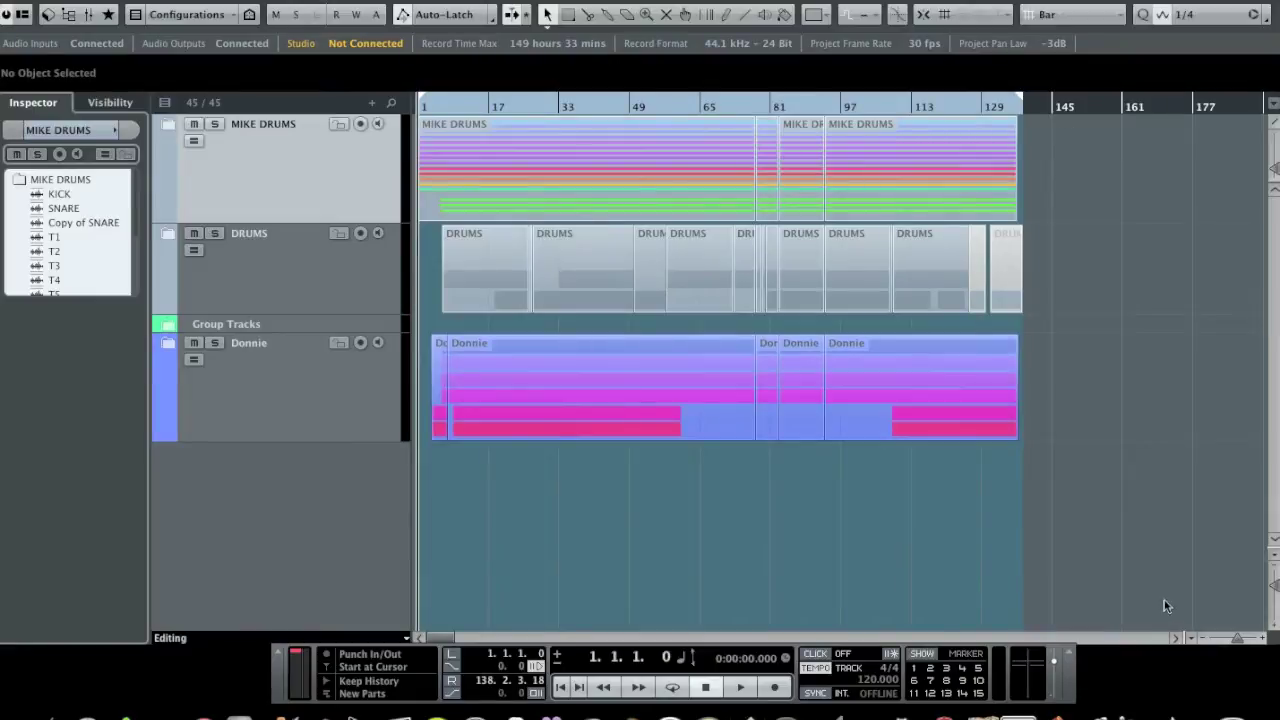
drag(1250, 638, 1237, 641)
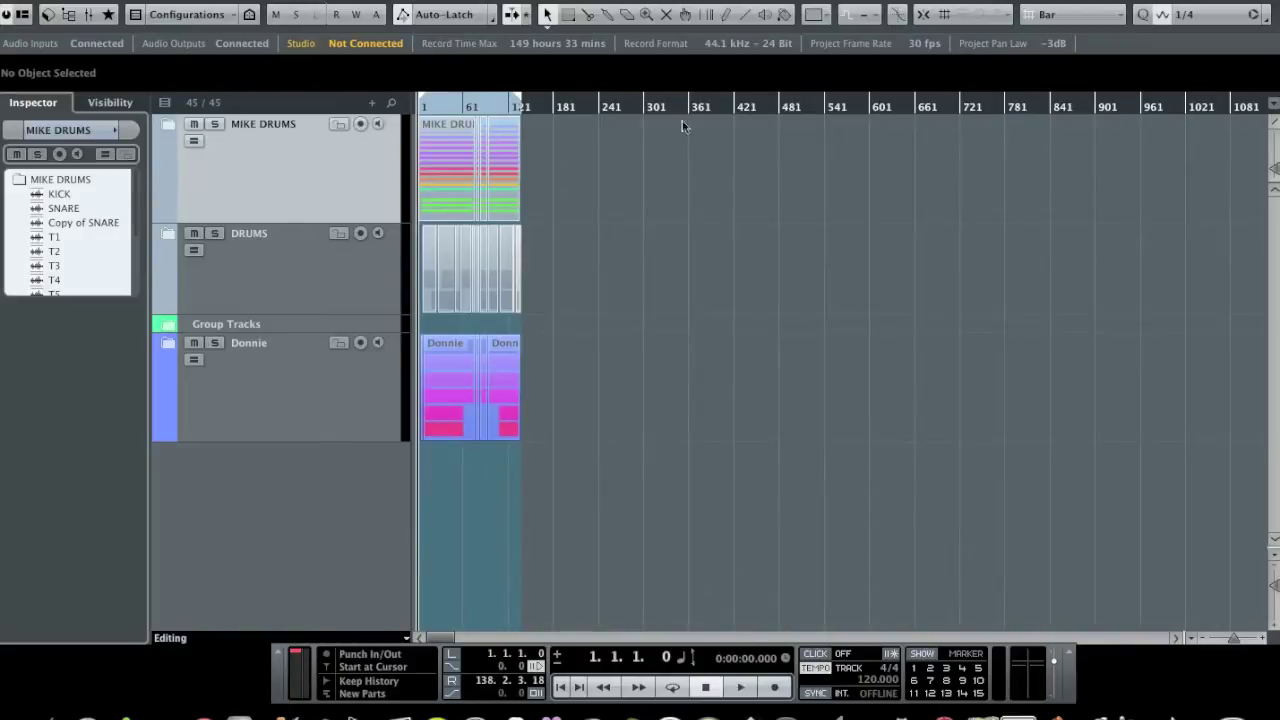
Switch the primary time display to Timecode, then back to Bars+Beats.
click(682, 662)
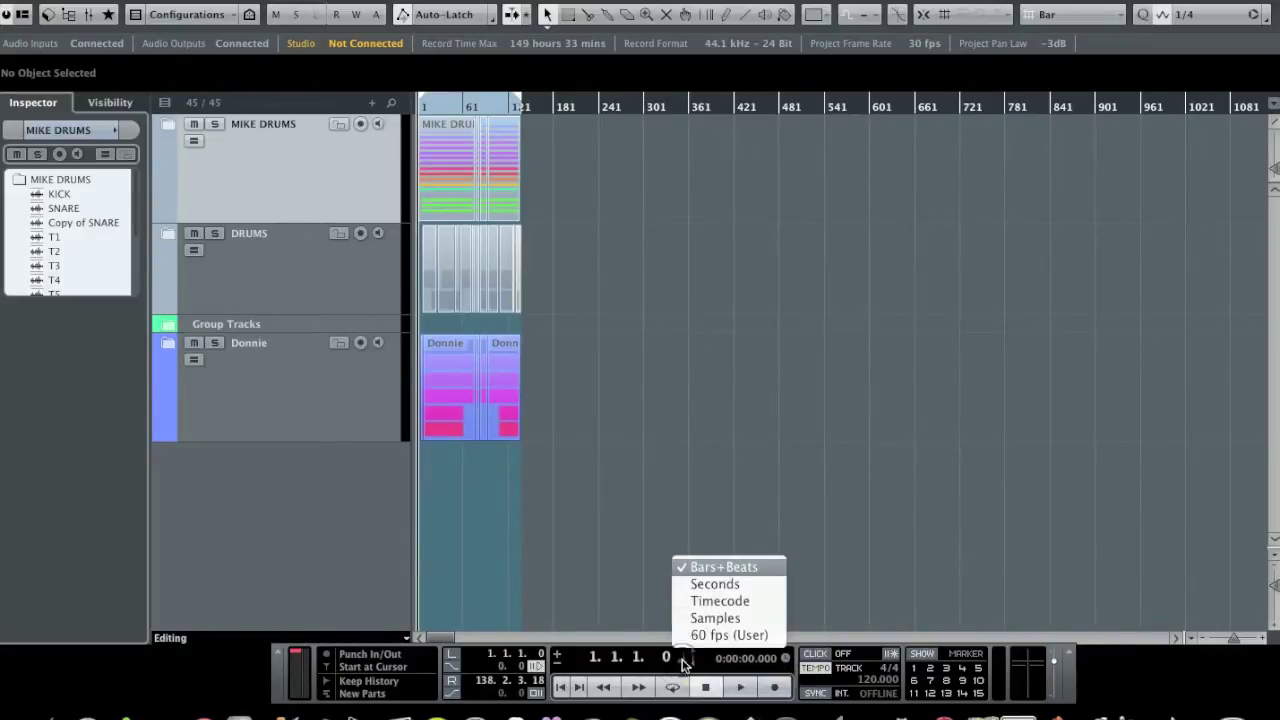
click(714, 601)
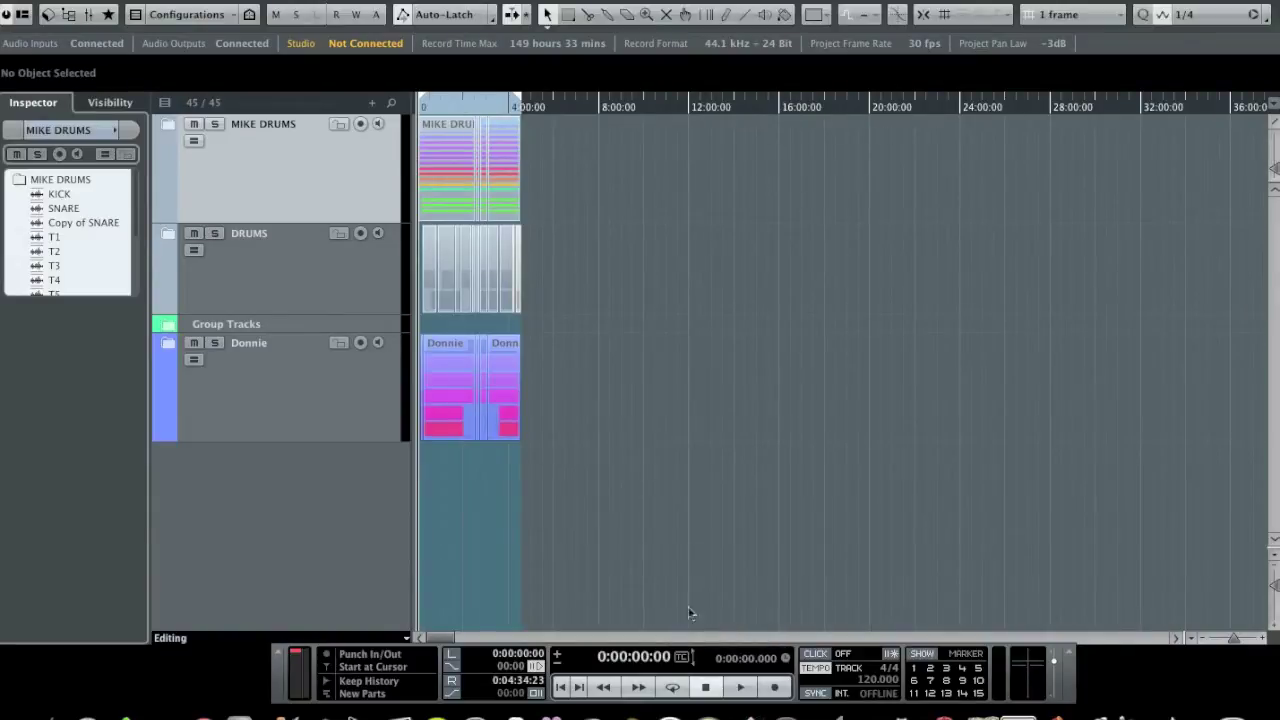
click(680, 656)
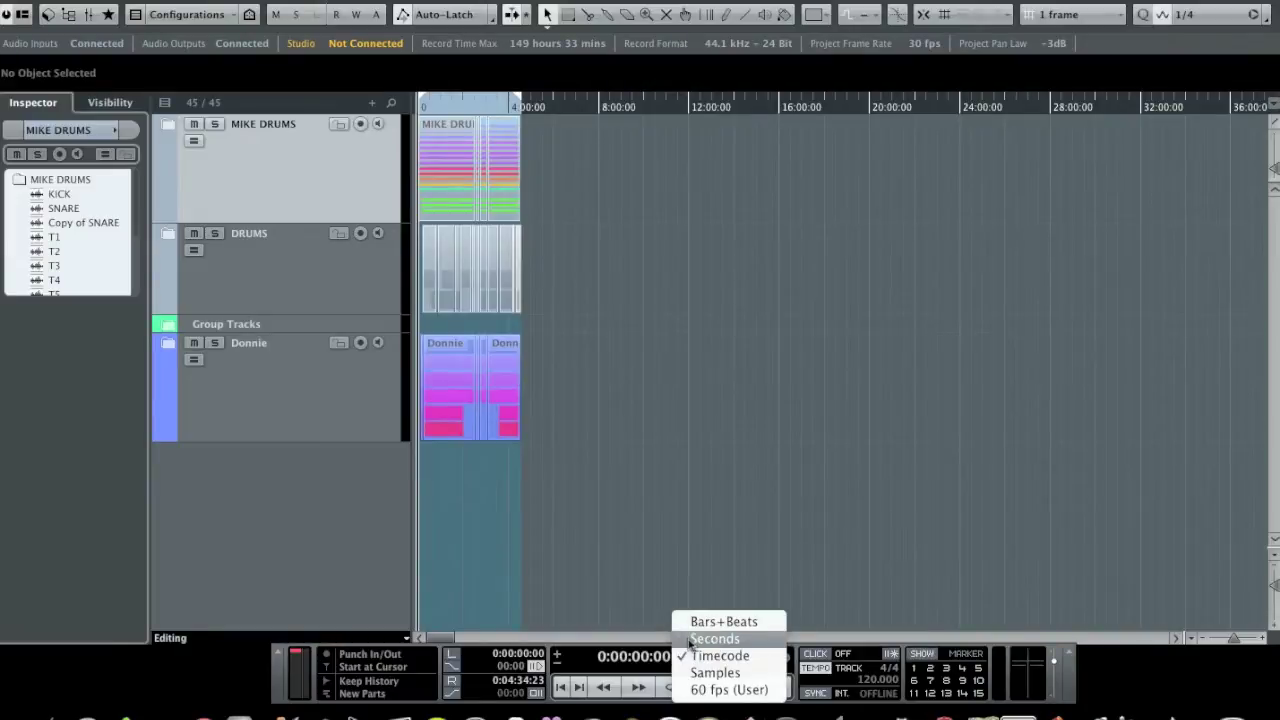
click(720, 622)
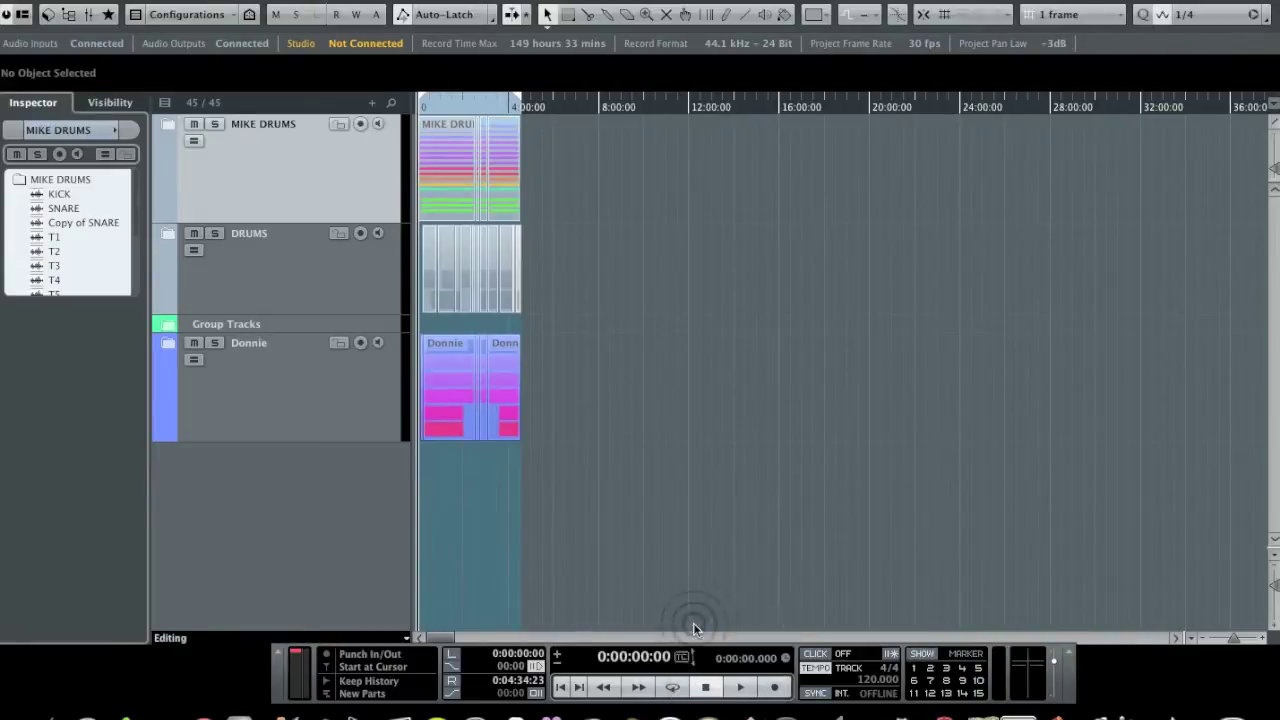
Leave the secondary time display format unchanged and zoom so bars 1–129 fill the arrangement.
click(785, 659)
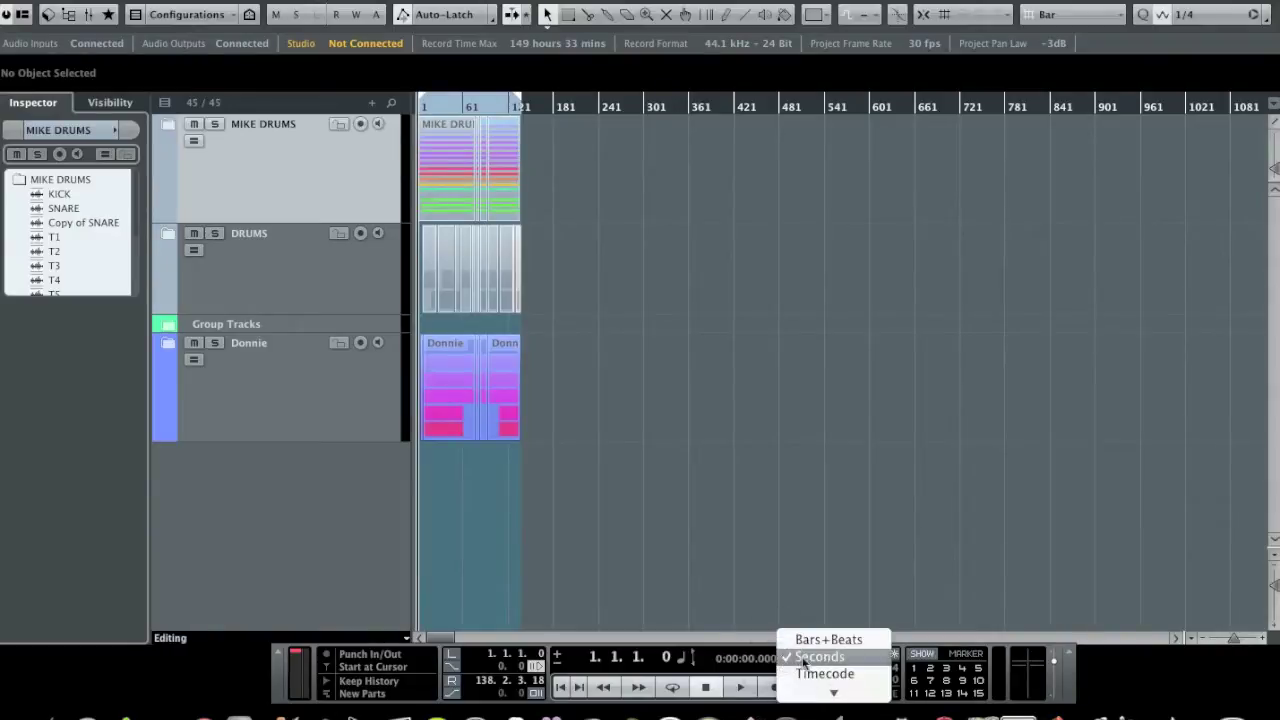
click(745, 657)
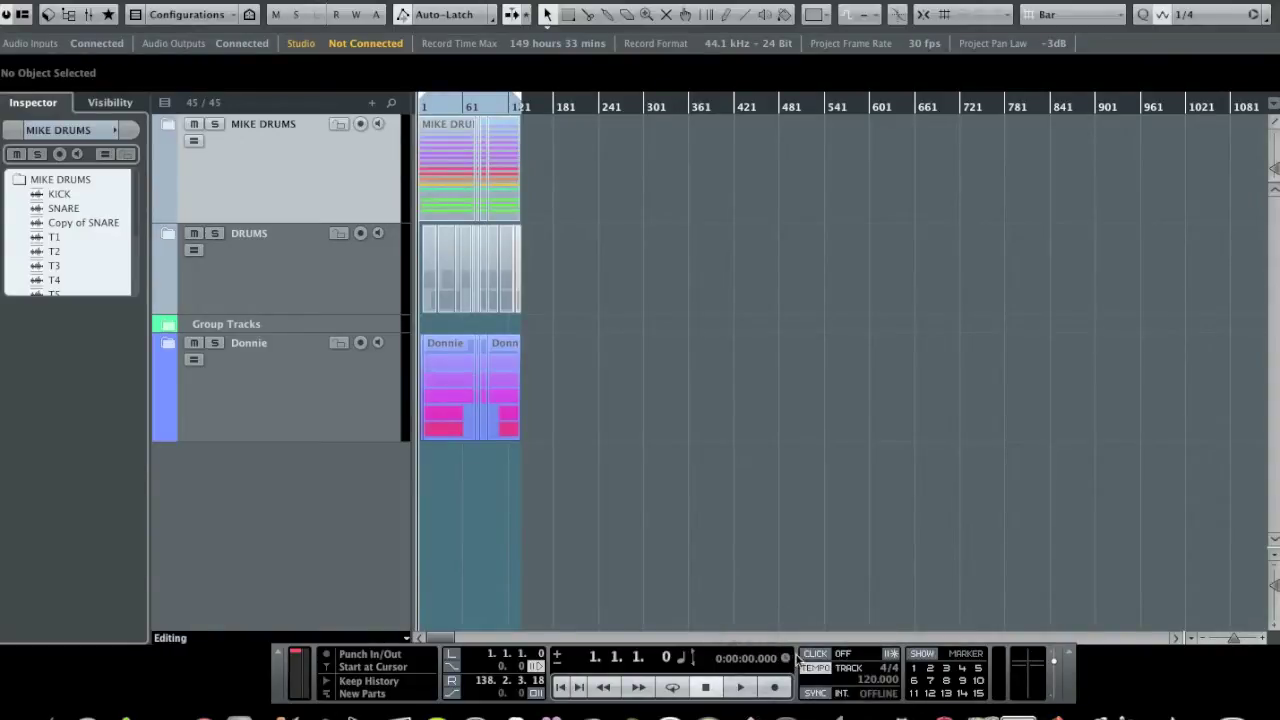
click(1238, 638)
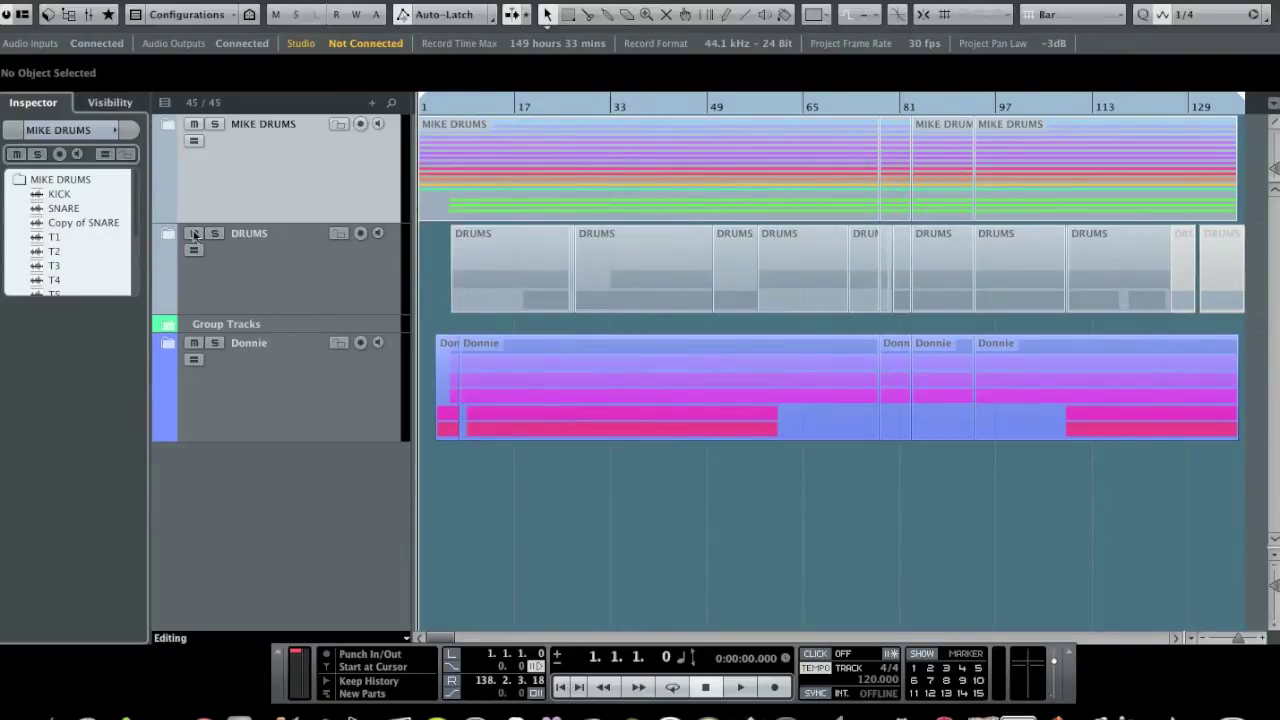
click(169, 124)
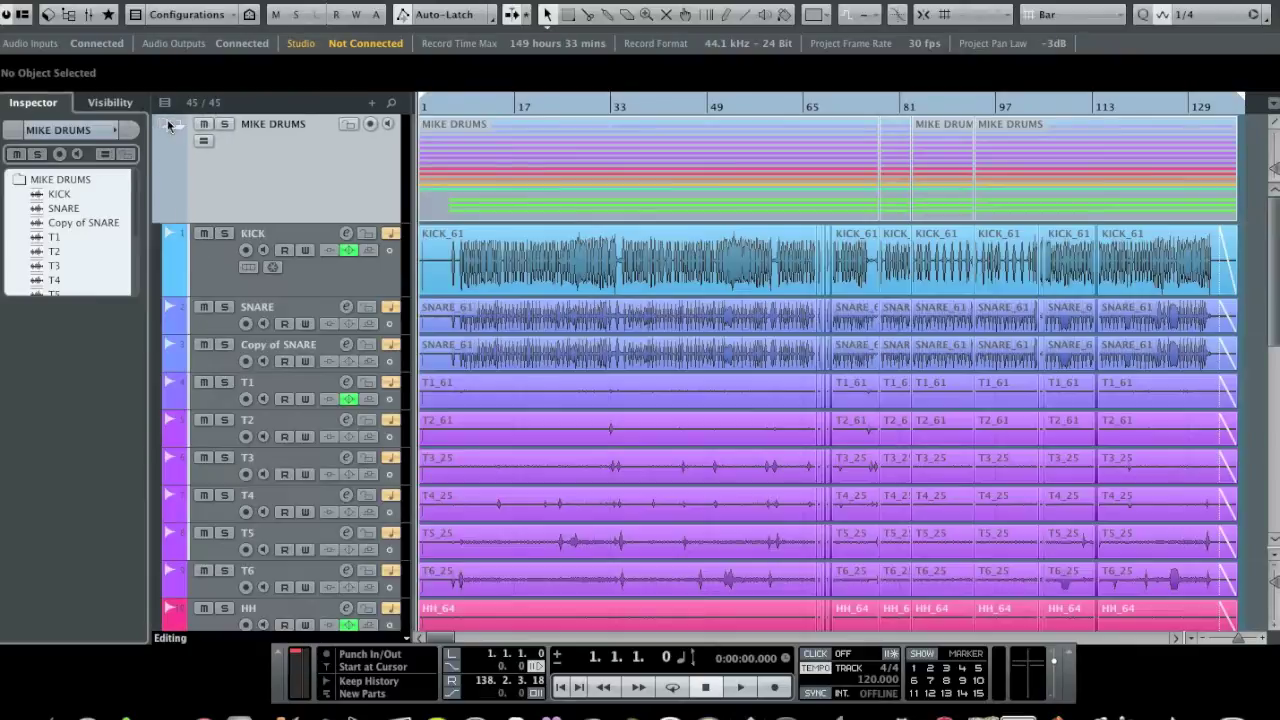
click(169, 124)
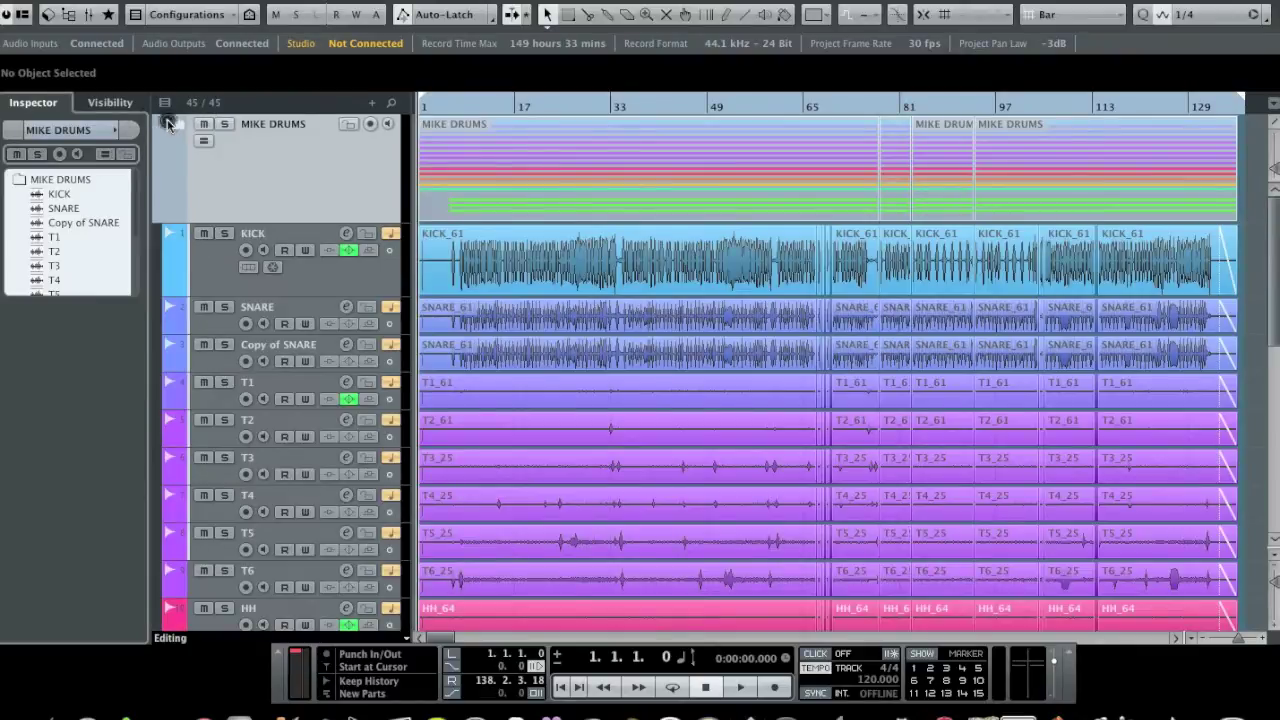
click(171, 233)
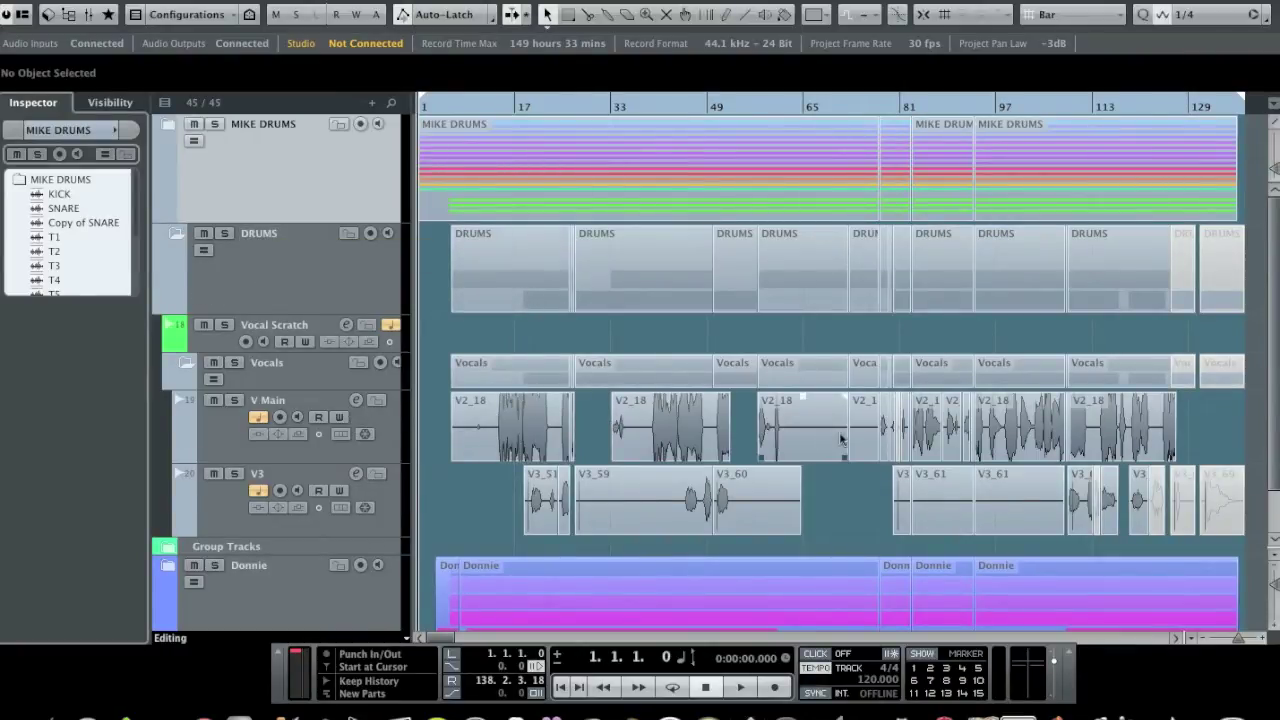
click(176, 234)
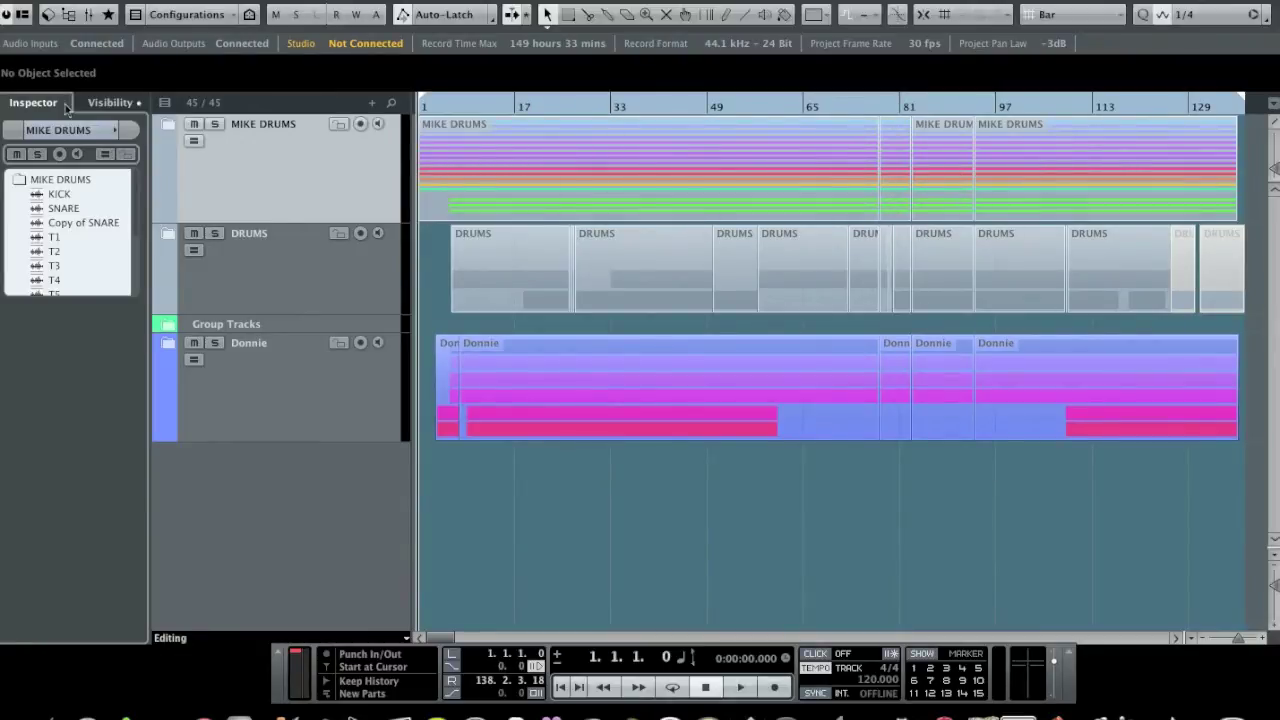
click(170, 128)
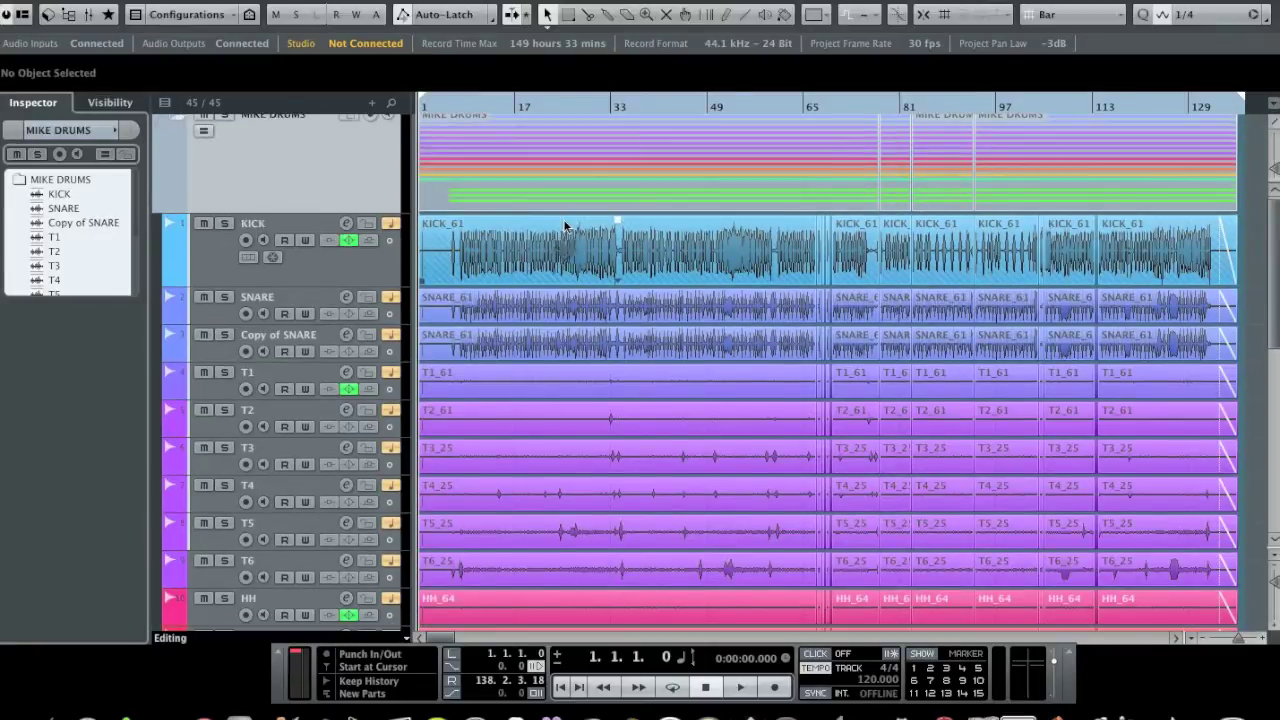
Play the song with the MIKE DRUMS folder soloed, then stop playback.
scroll(565, 226, down, 1)
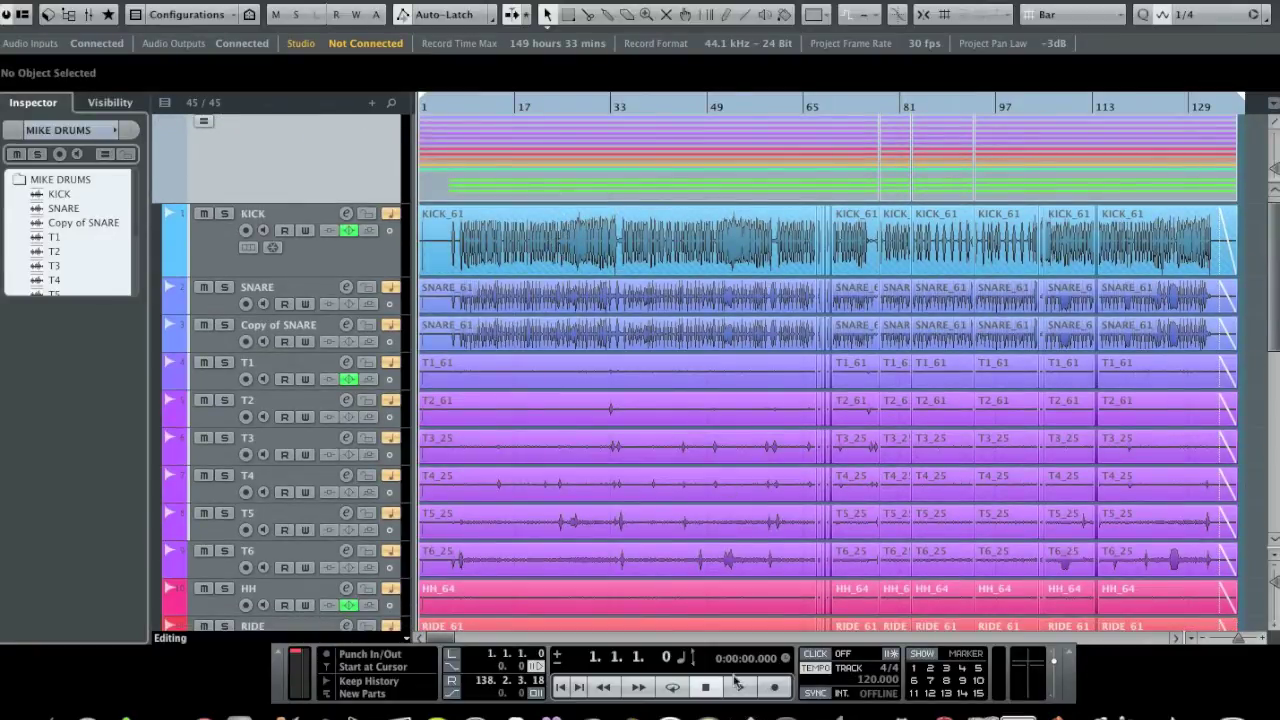
click(747, 686)
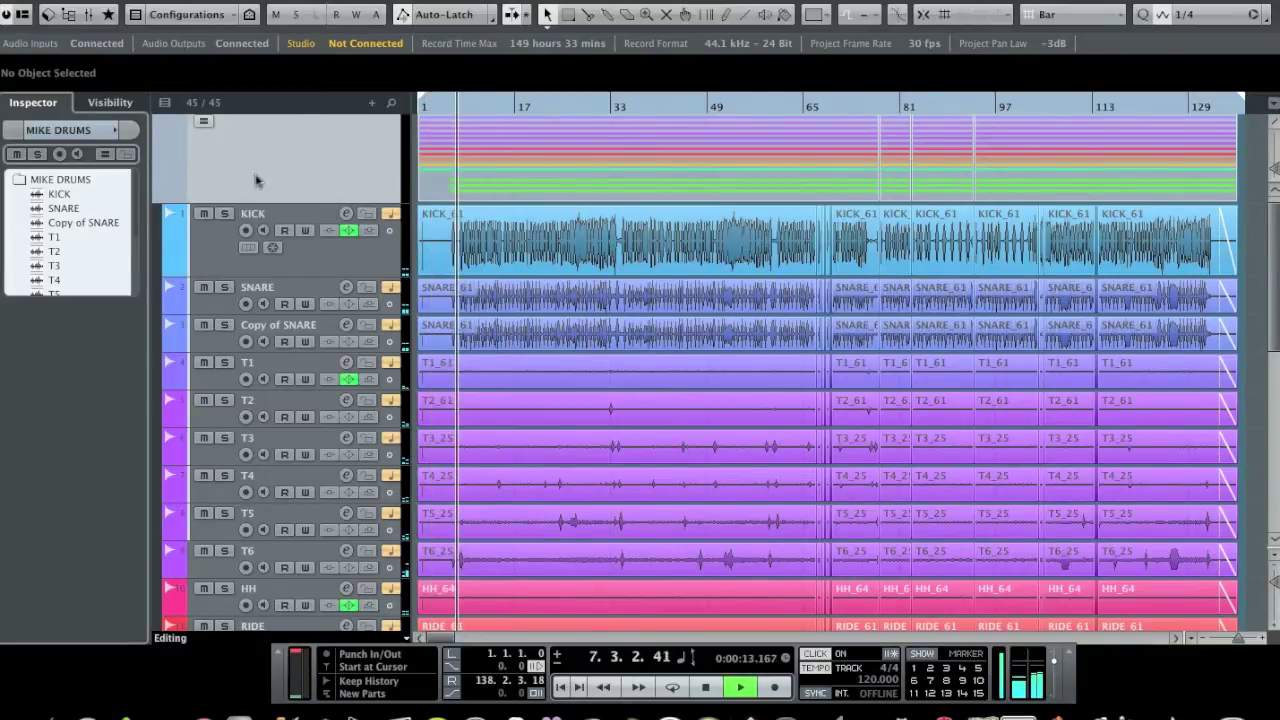
scroll(251, 177, up, 1)
click(225, 124)
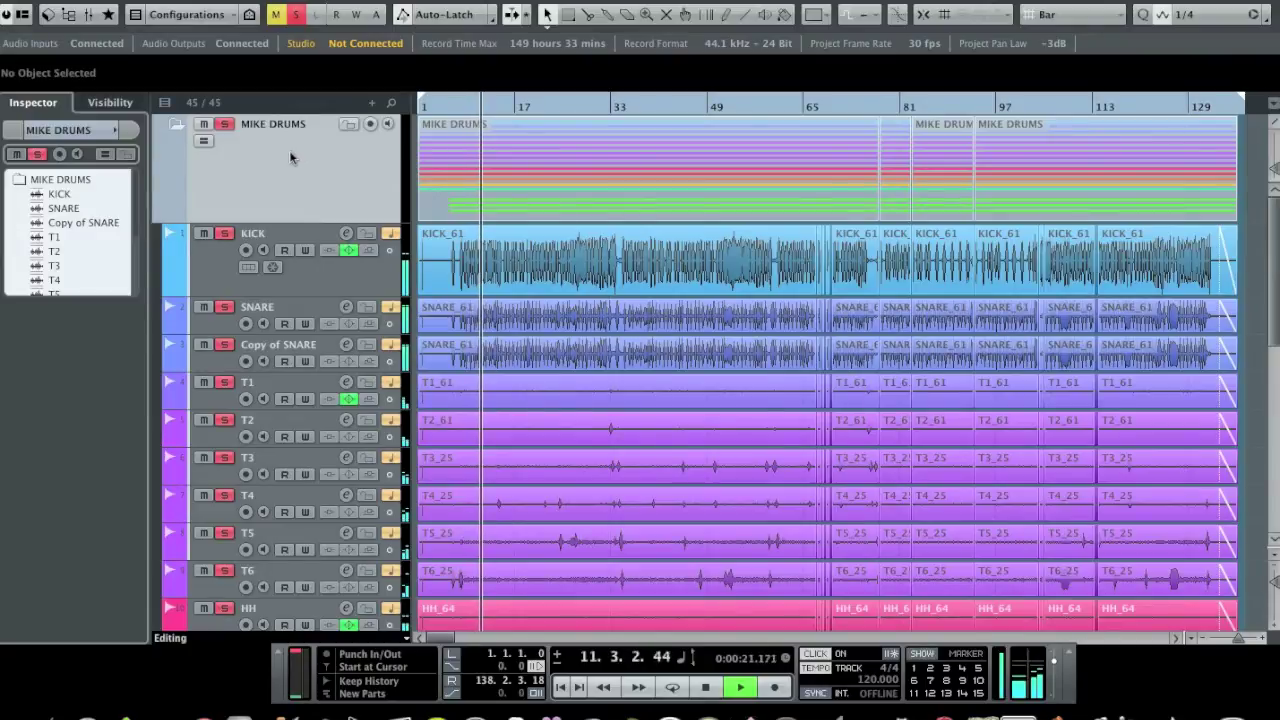
click(705, 686)
Scroll through the track list up to the overheads and collapse the Bass folder.
click(815, 654)
scroll(415, 320, down, 1)
scroll(415, 305, down, 10)
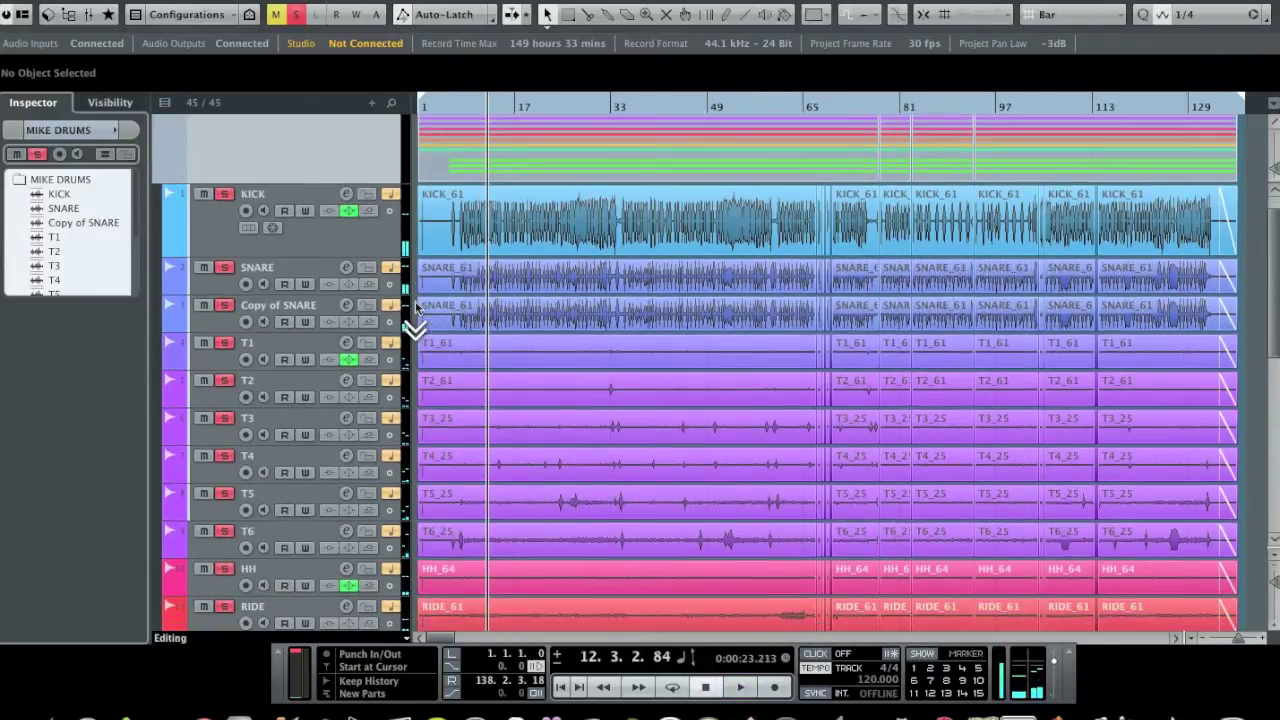
scroll(415, 305, up, 1)
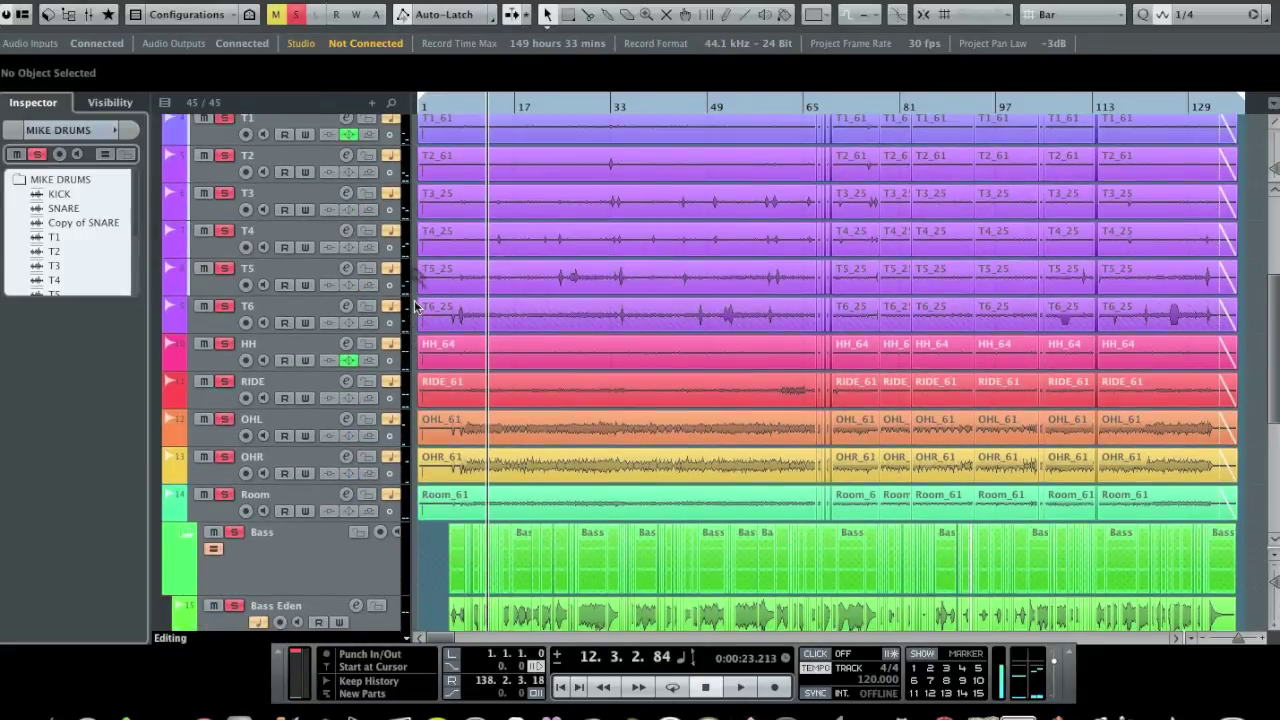
scroll(222, 500, down, 13)
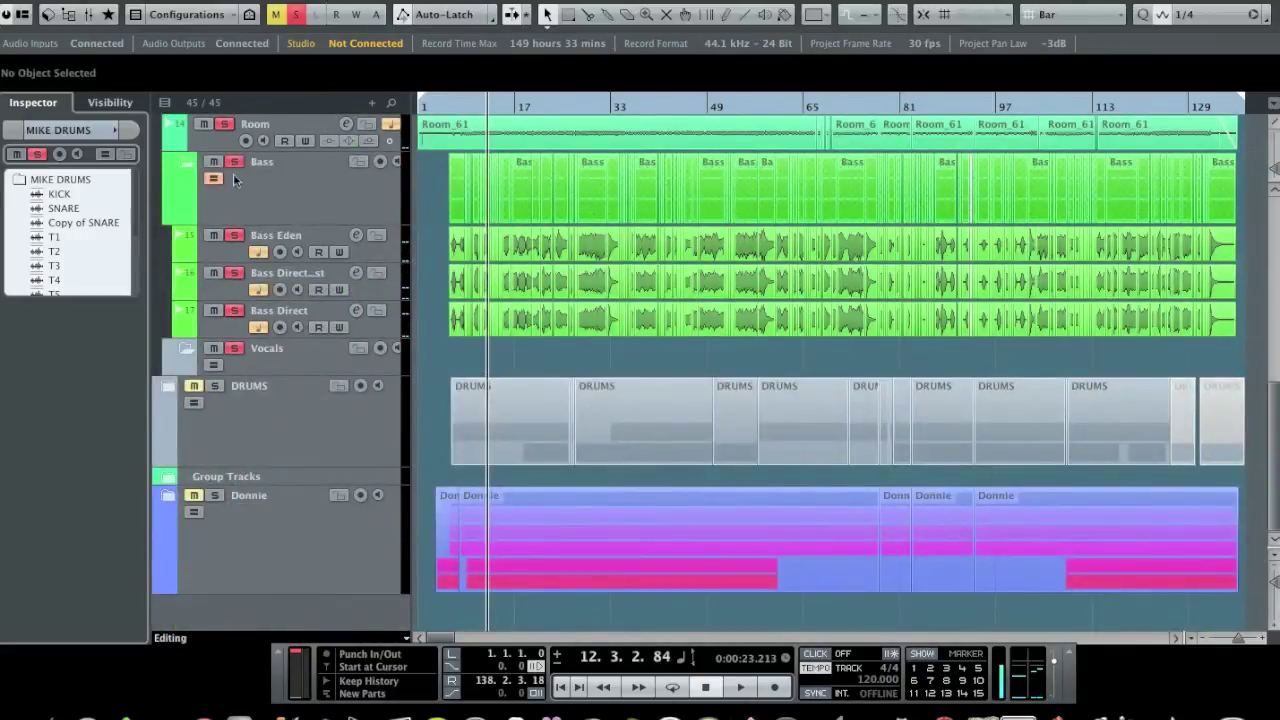
scroll(286, 200, up, 3)
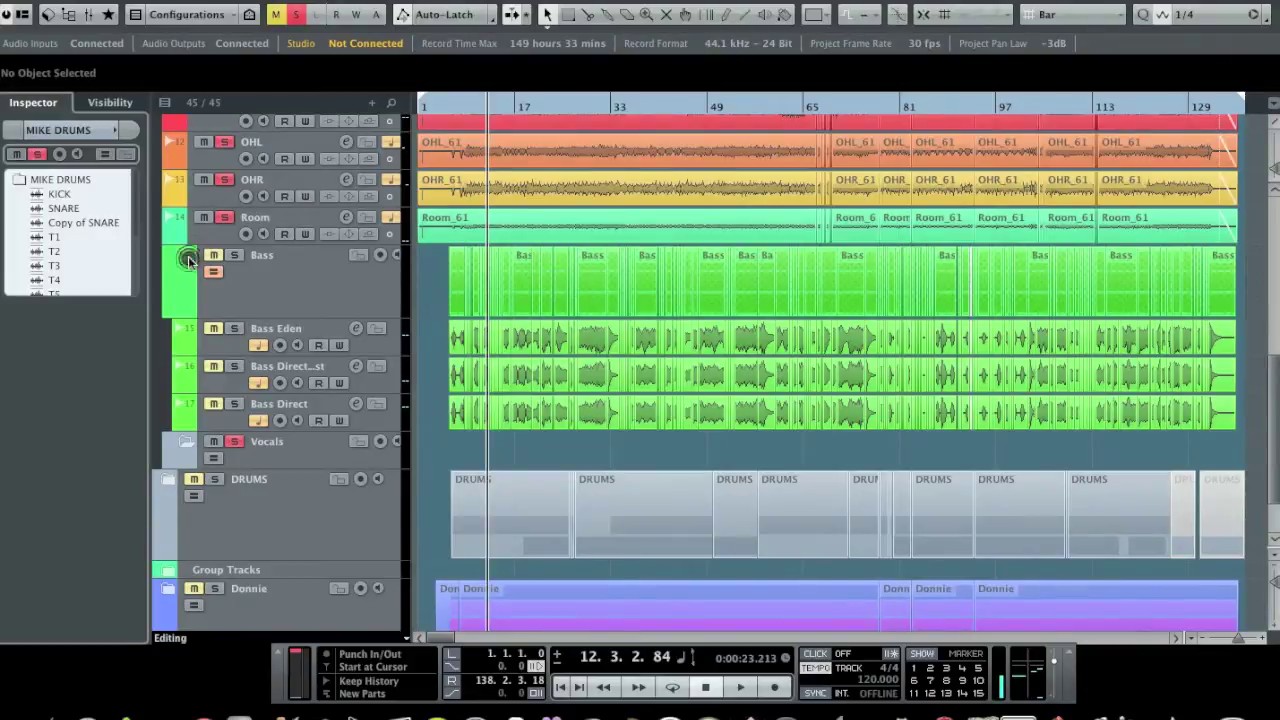
click(189, 259)
Unsolo Vocals and move the Bass and Vocals folders below Donnie.
click(186, 348)
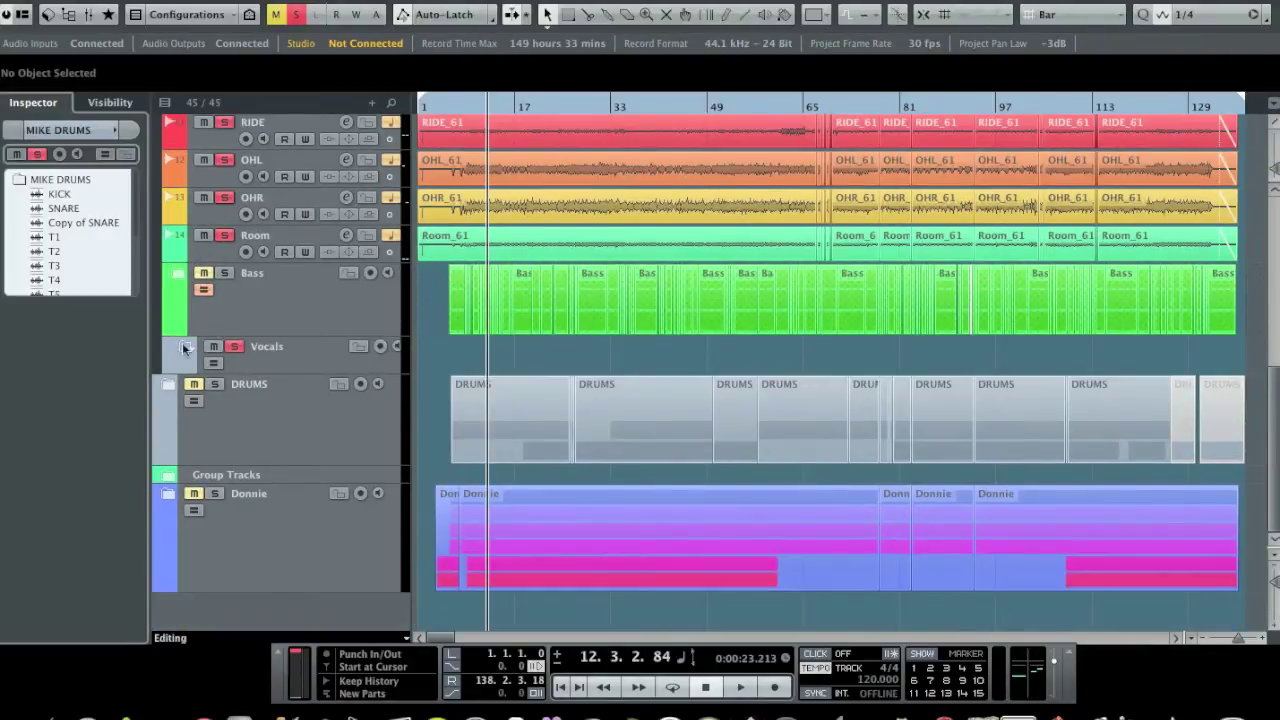
click(229, 347)
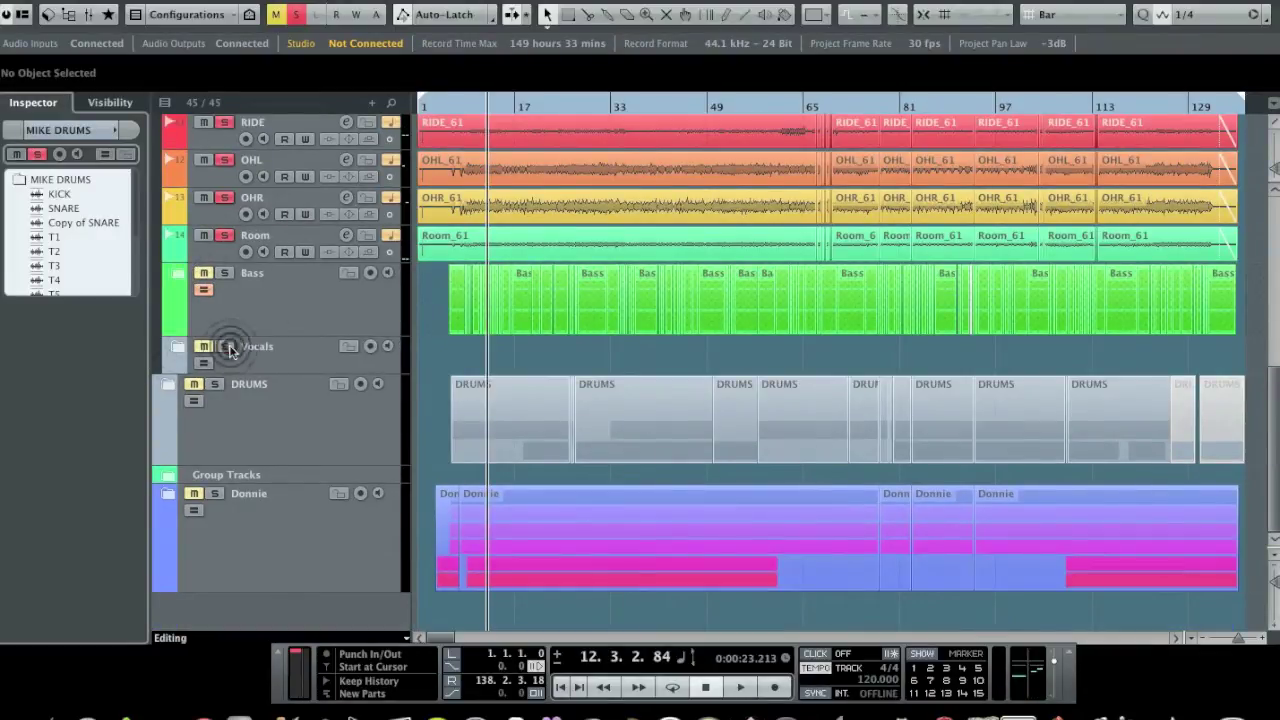
click(271, 303)
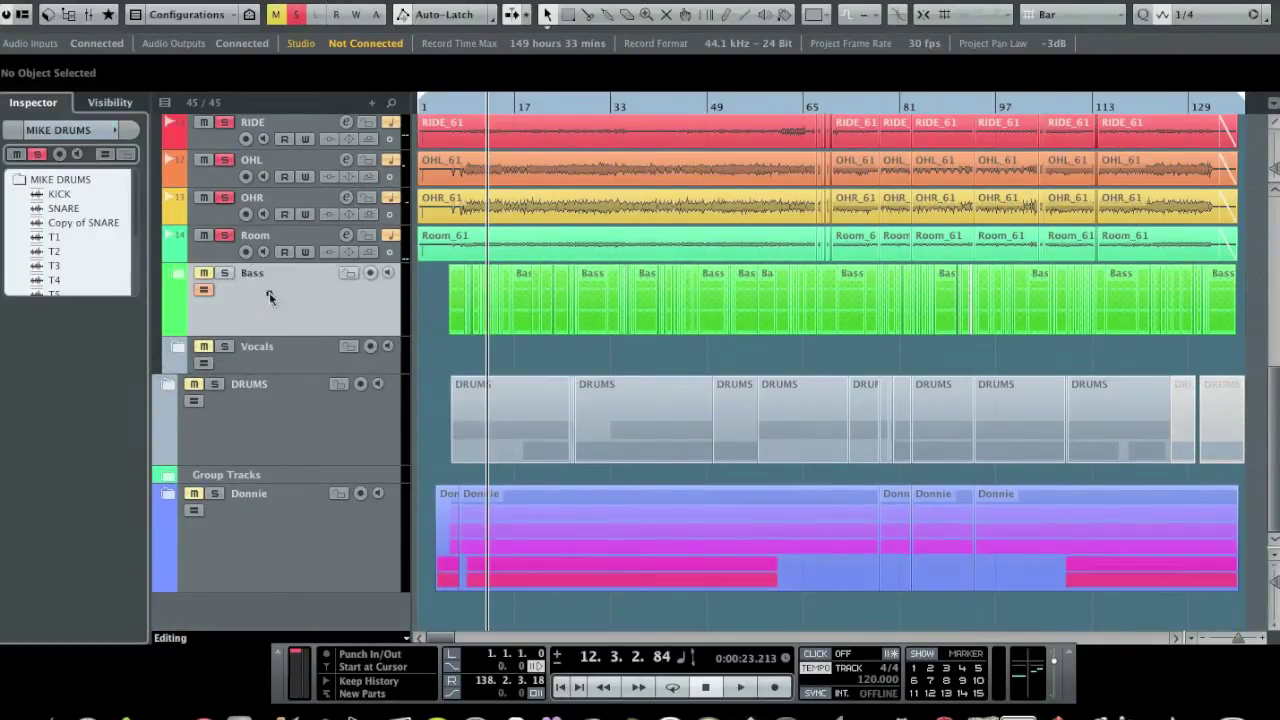
shift+click(283, 367)
drag(272, 292, 266, 618)
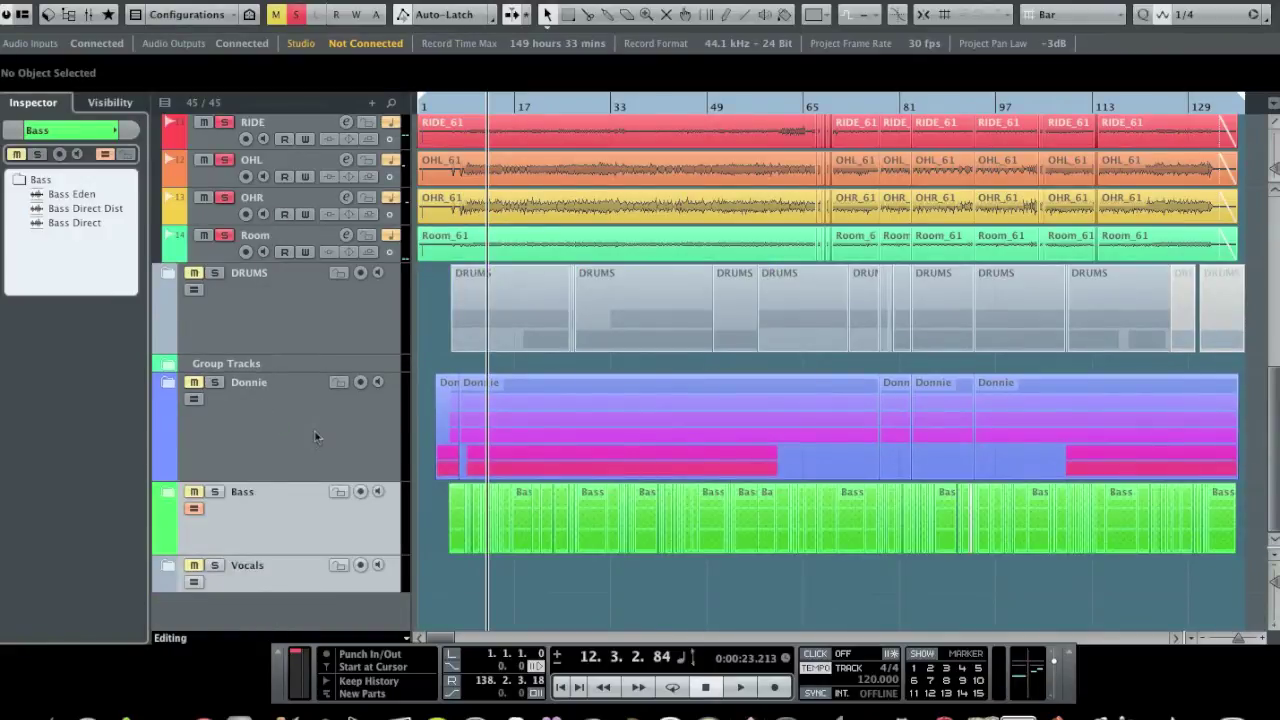
Unsolo the MIKE DRUMS tracks and zoom out to show the whole song.
scroll(304, 433, up, 10)
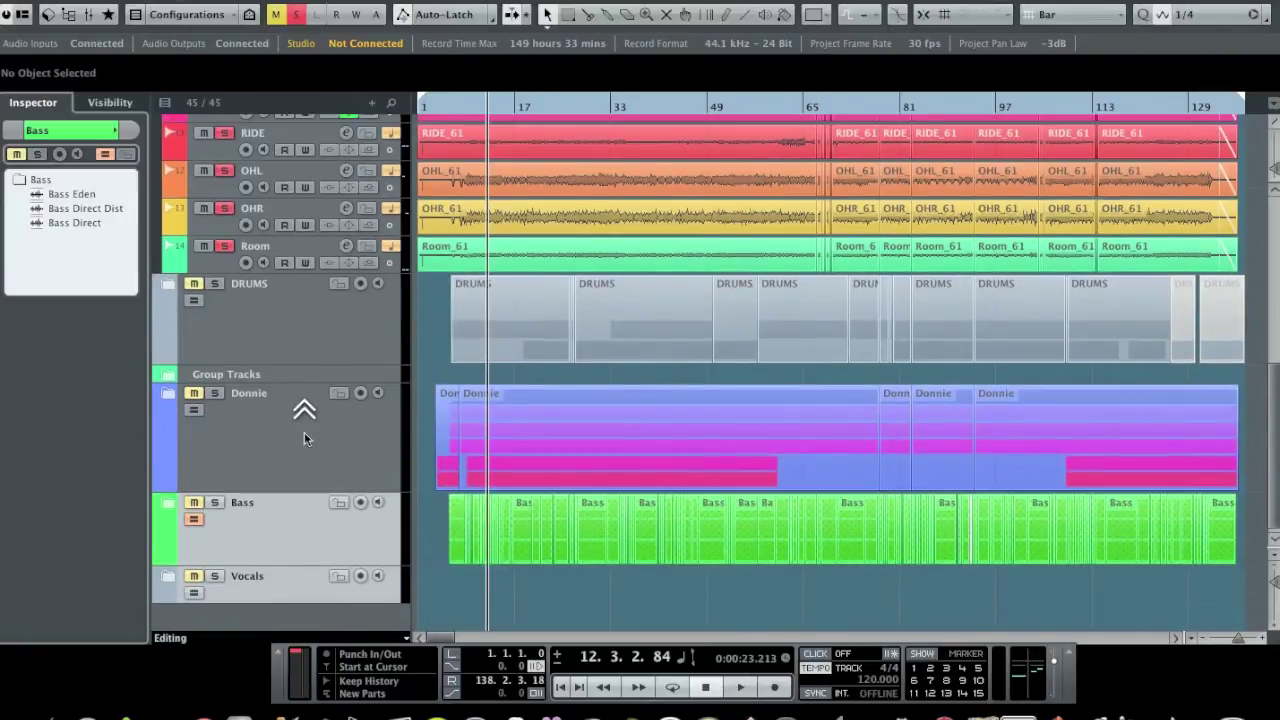
scroll(306, 420, down, 2)
scroll(306, 420, down, 2)
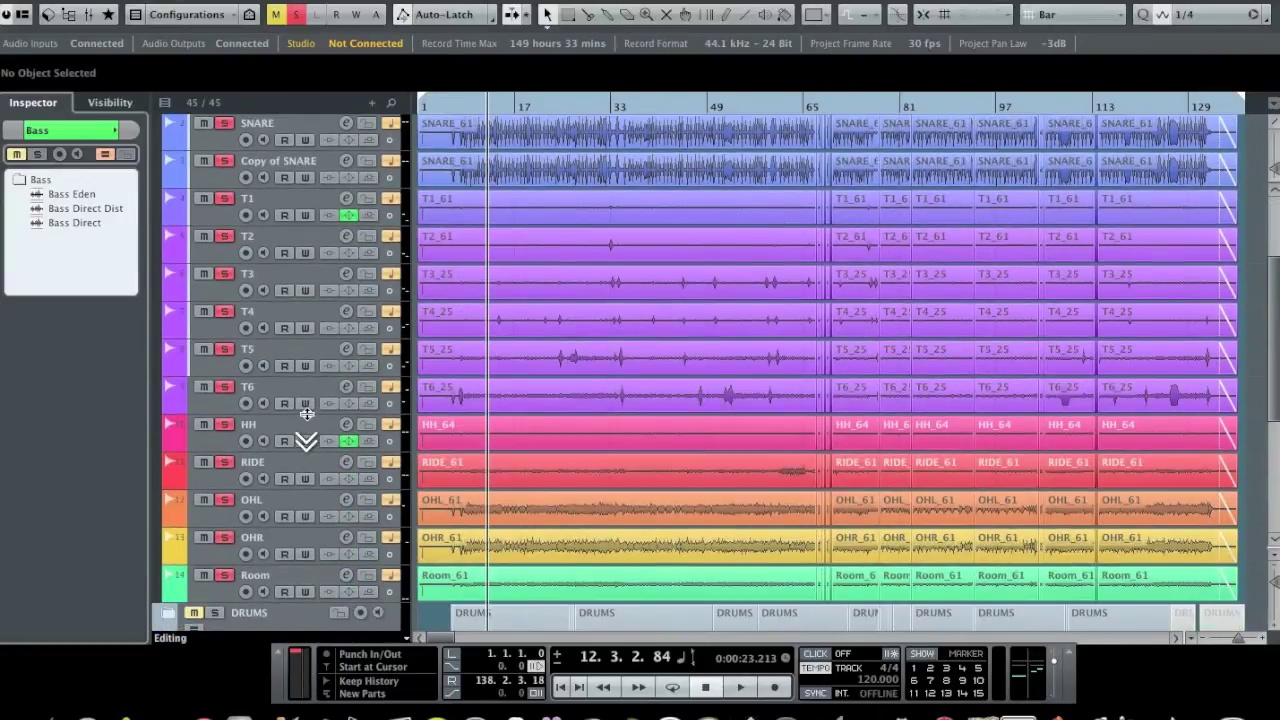
scroll(306, 400, up, 4)
click(225, 119)
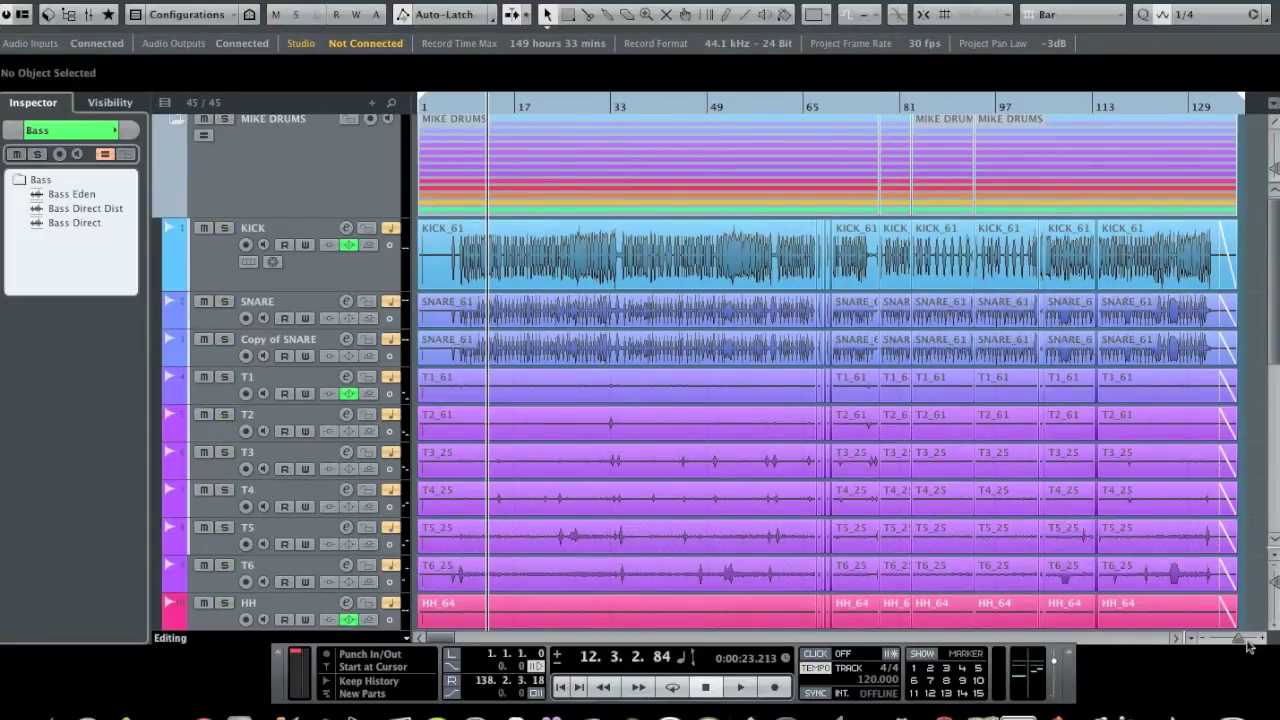
mouse_move(1246, 641)
mouse_down()
mouse_move(1222, 641)
mouse_move(1252, 643)
mouse_up()
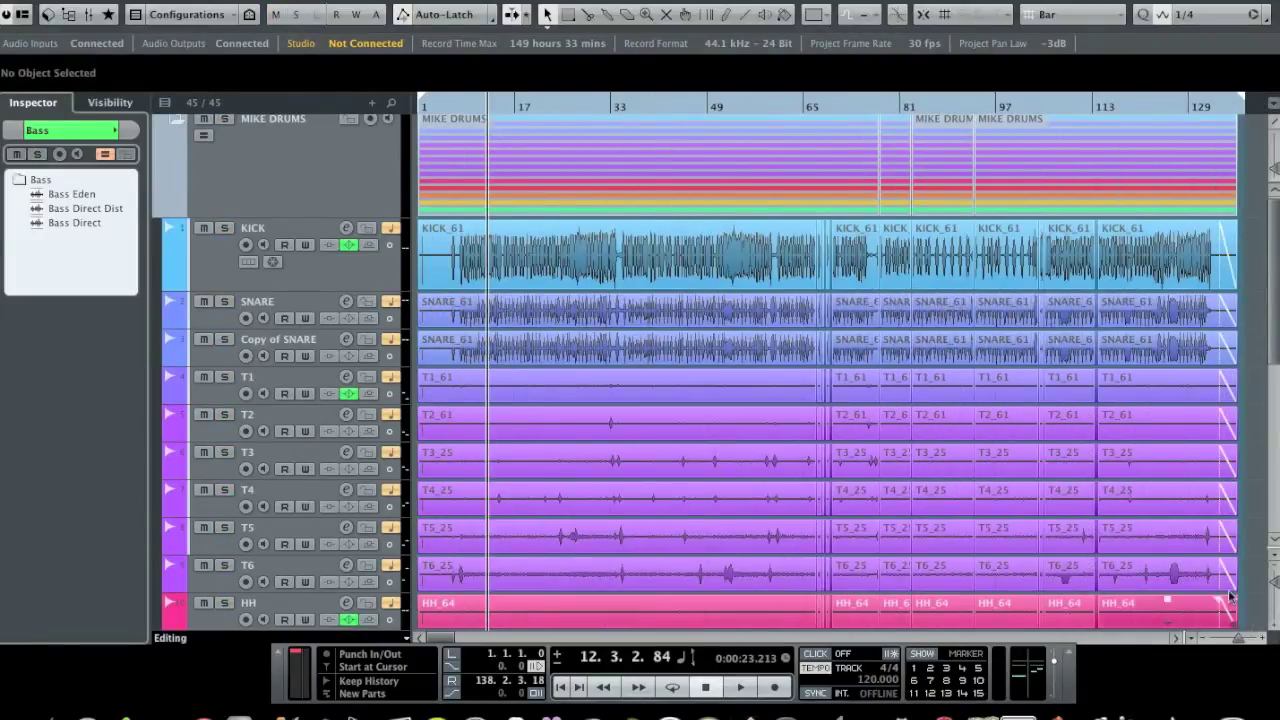
click(1207, 641)
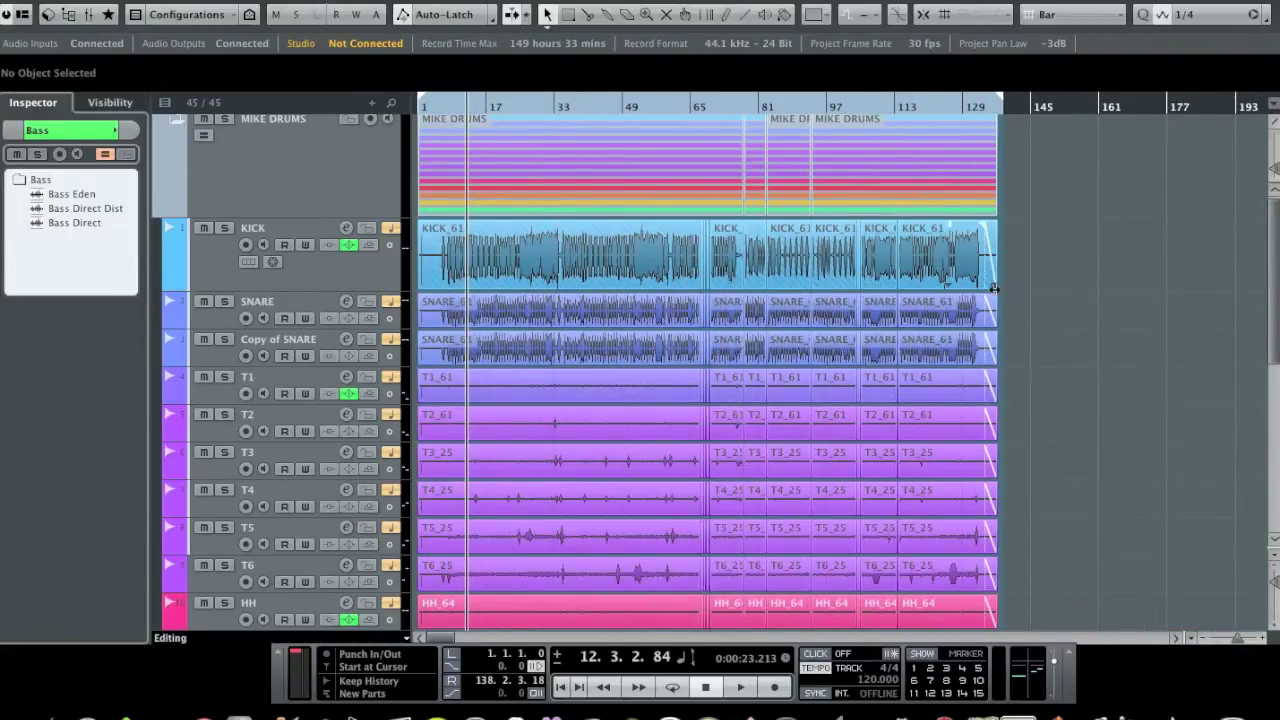
scroll(1051, 292, down, 5)
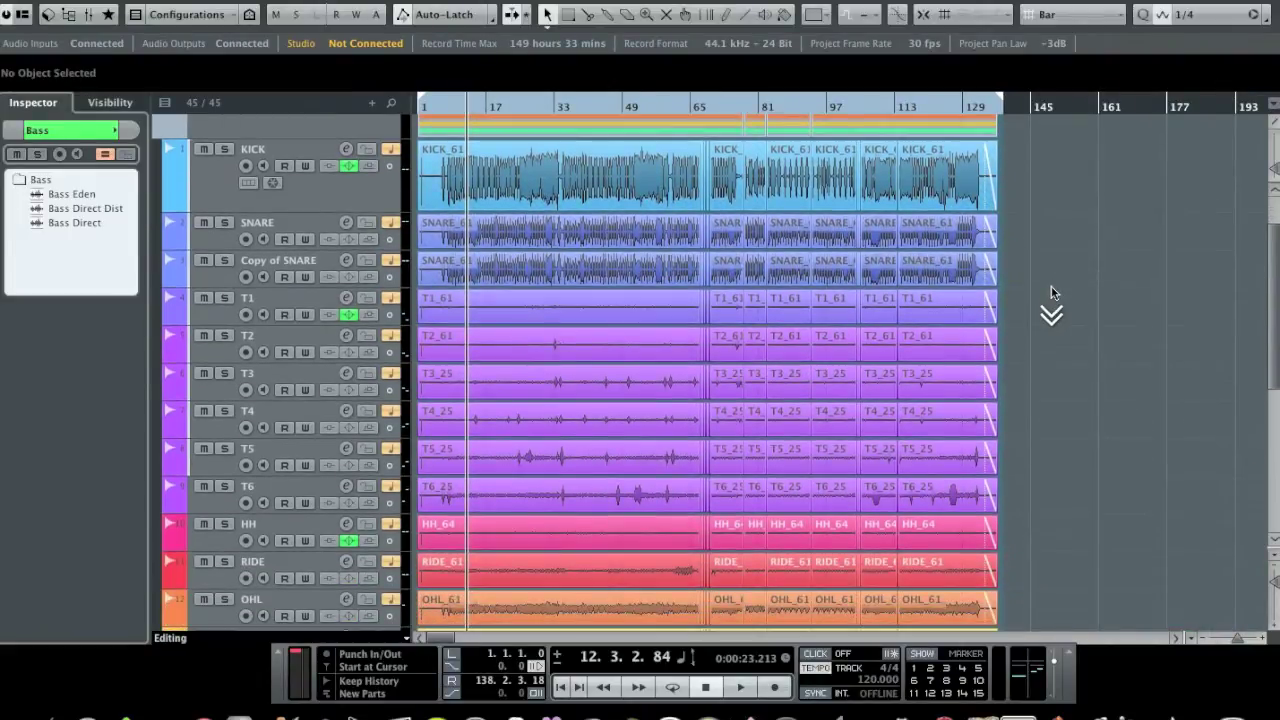
Marquee-select every drum clip on the KICK through HH tracks, then check the Audio menu.
scroll(1051, 292, down, 5)
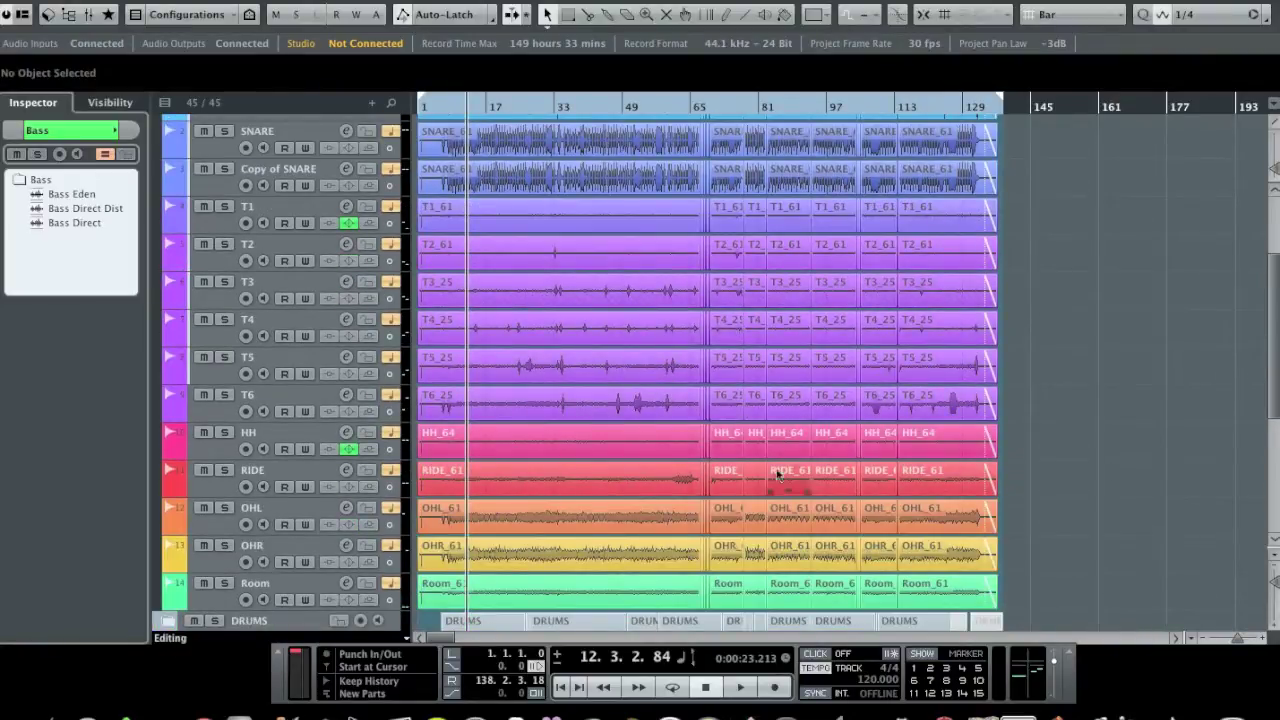
mouse_move(1047, 589)
mouse_down()
mouse_move(425, 563)
mouse_move(420, 104)
mouse_move(423, 228)
mouse_move(480, 263)
mouse_up()
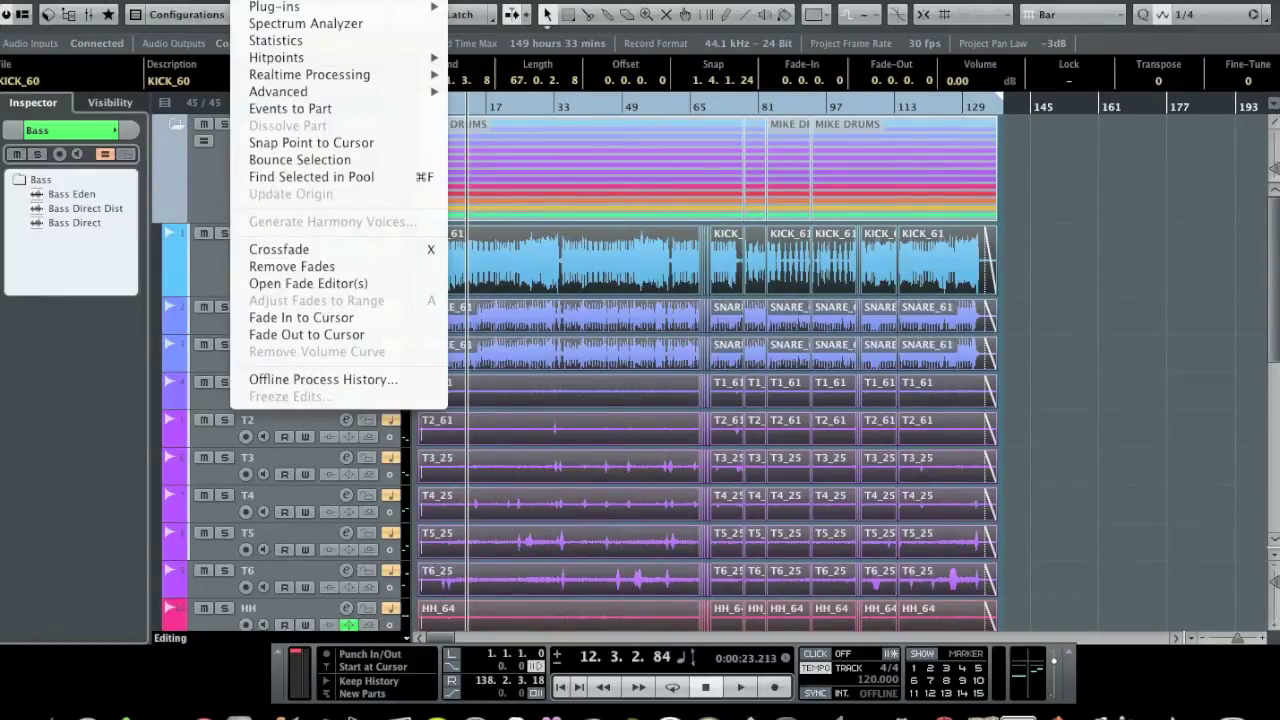
click(1104, 240)
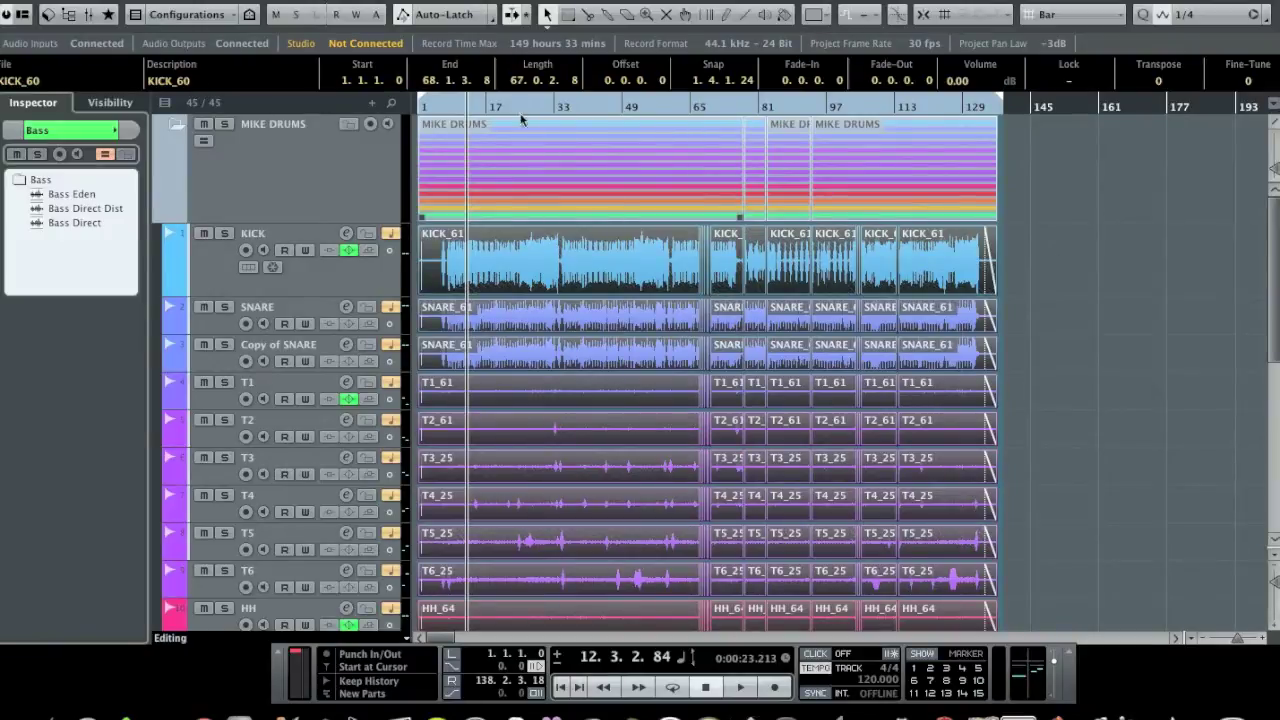
click(240, 1)
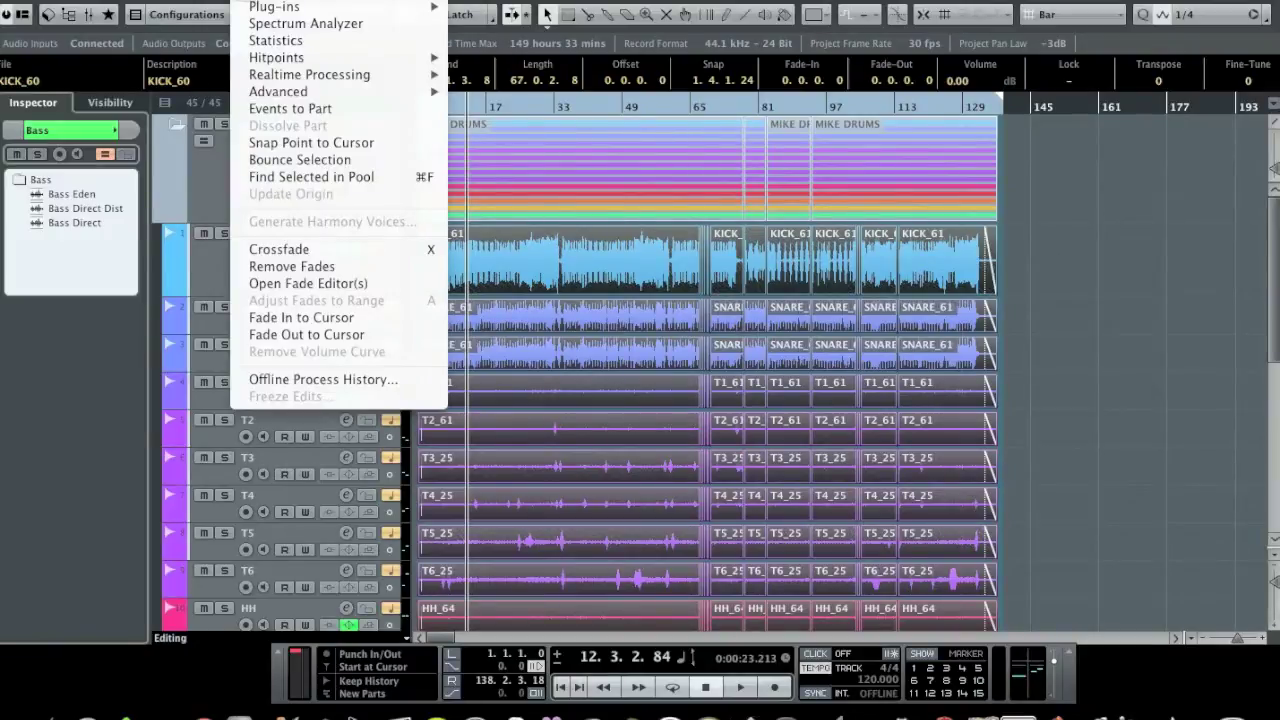
click(311, 160)
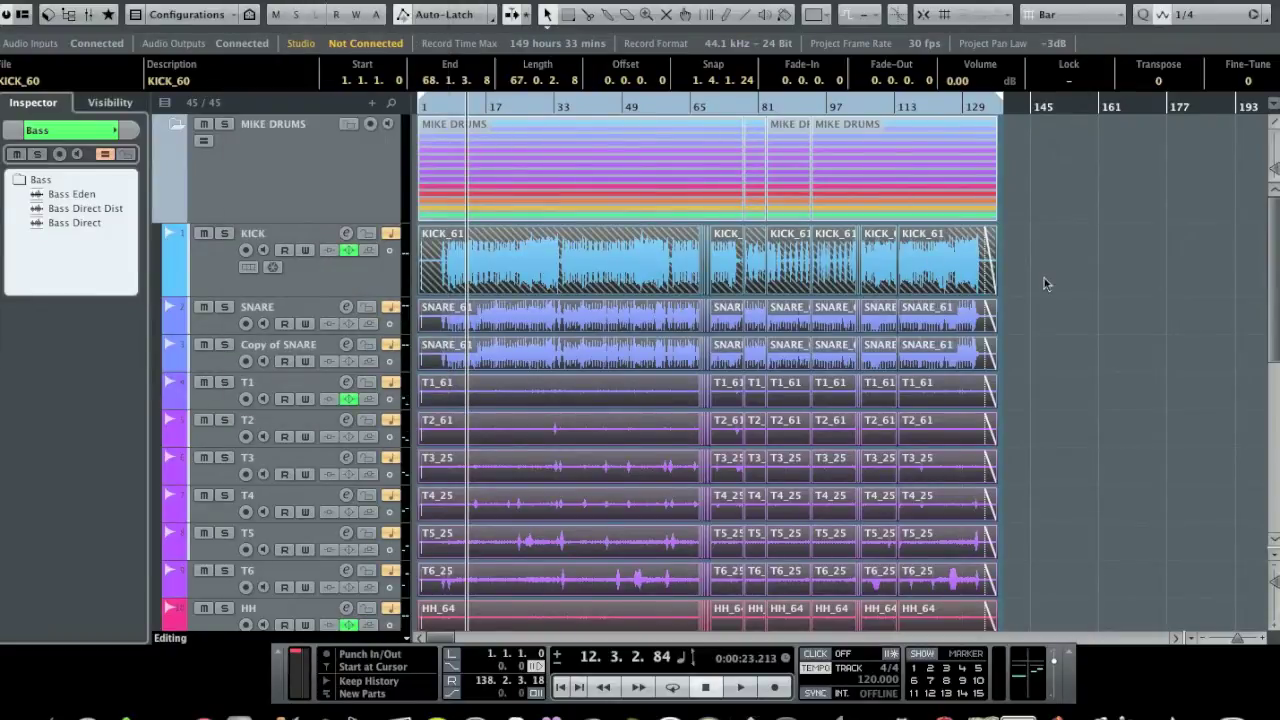
Join the selected drum clips with very short crossfades, then zoom in on bars 63–73.
key(x)
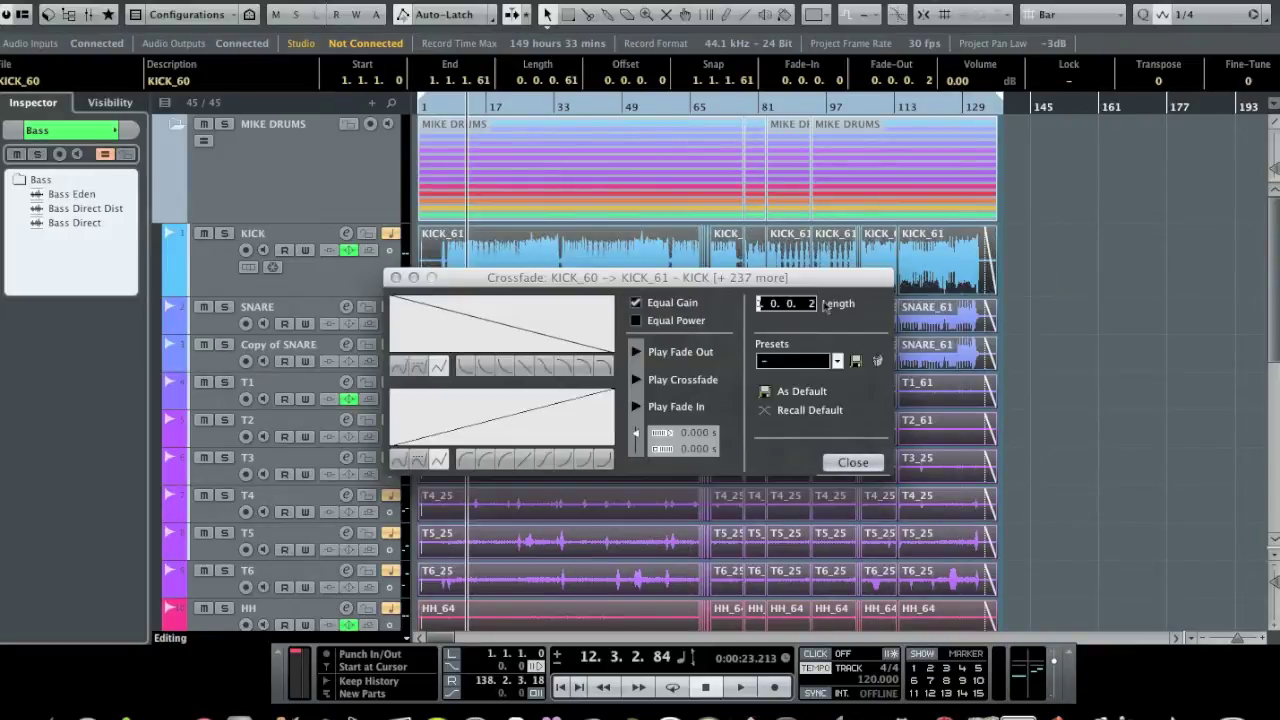
click(815, 304)
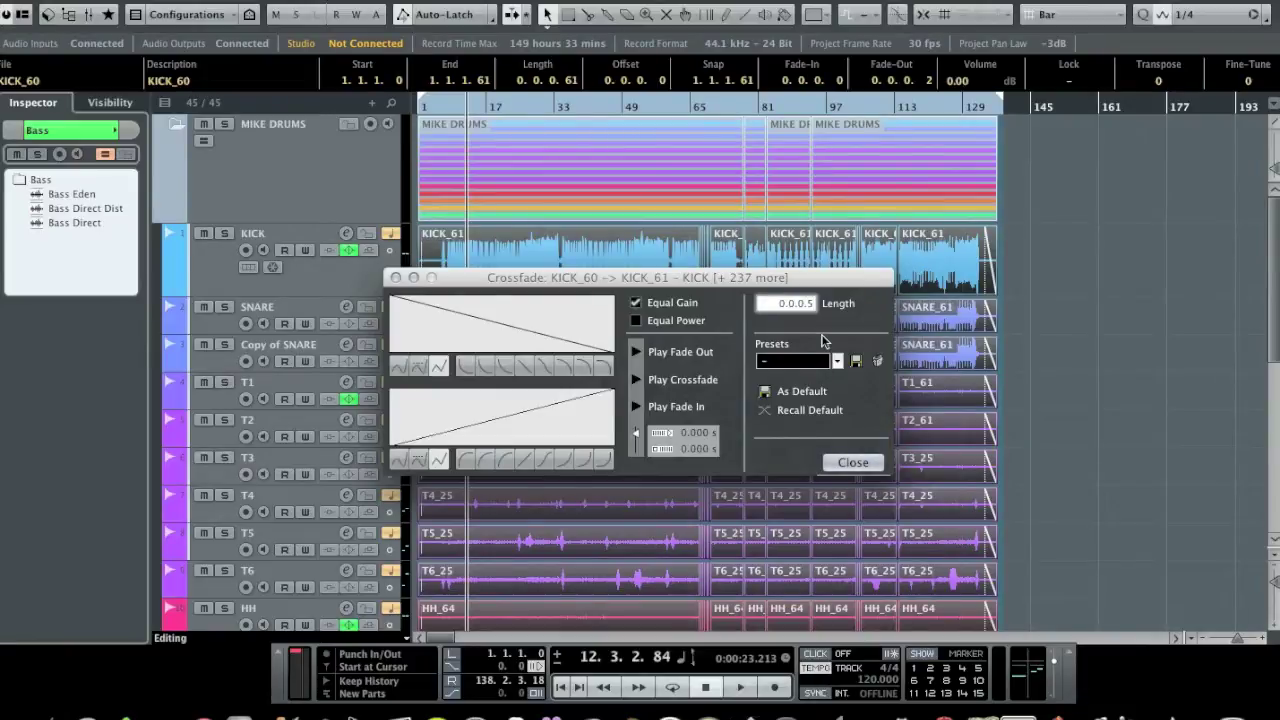
click(853, 463)
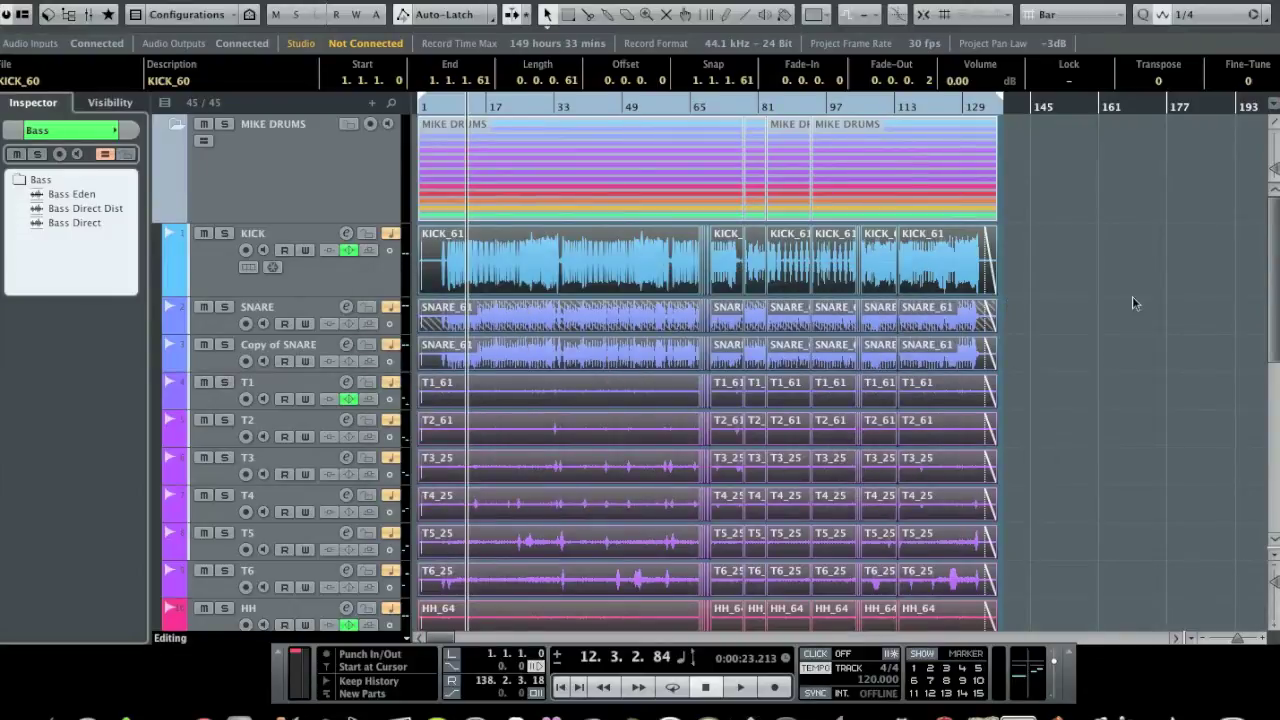
click(707, 108)
drag(707, 108, 393, 236)
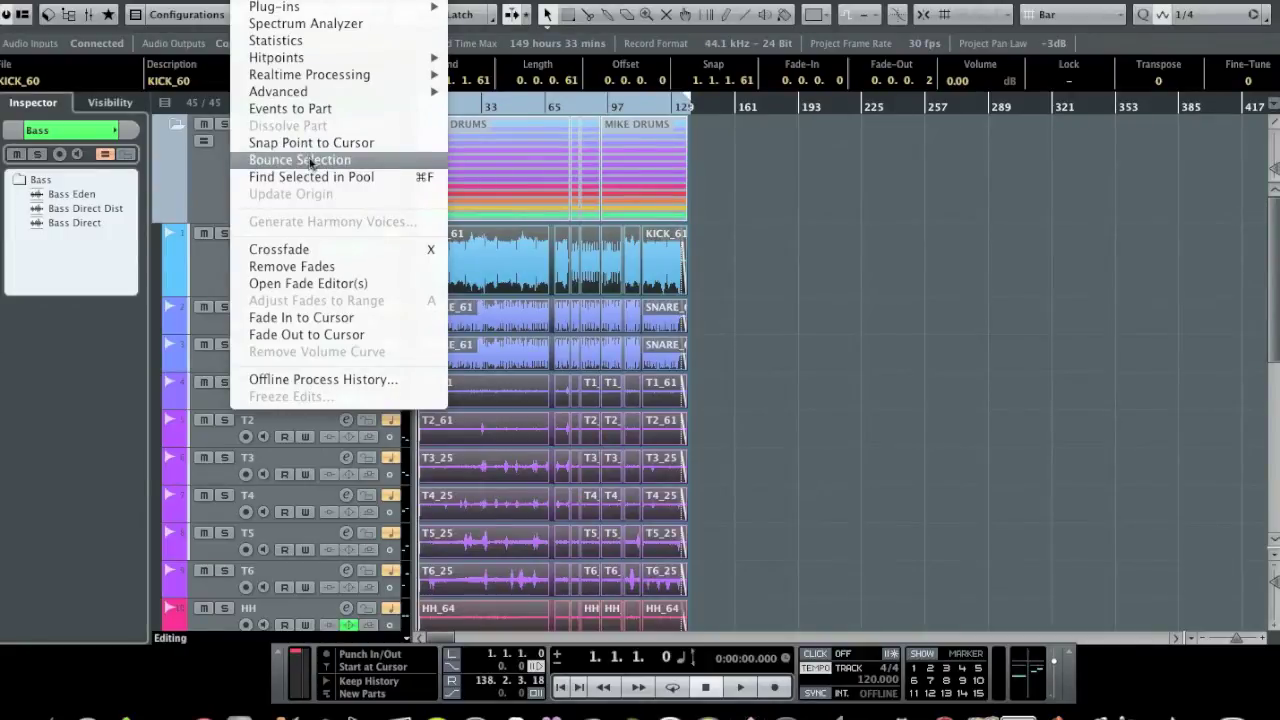
Bounce the selected drum clips and replace the originals with the bounced audio.
click(311, 161)
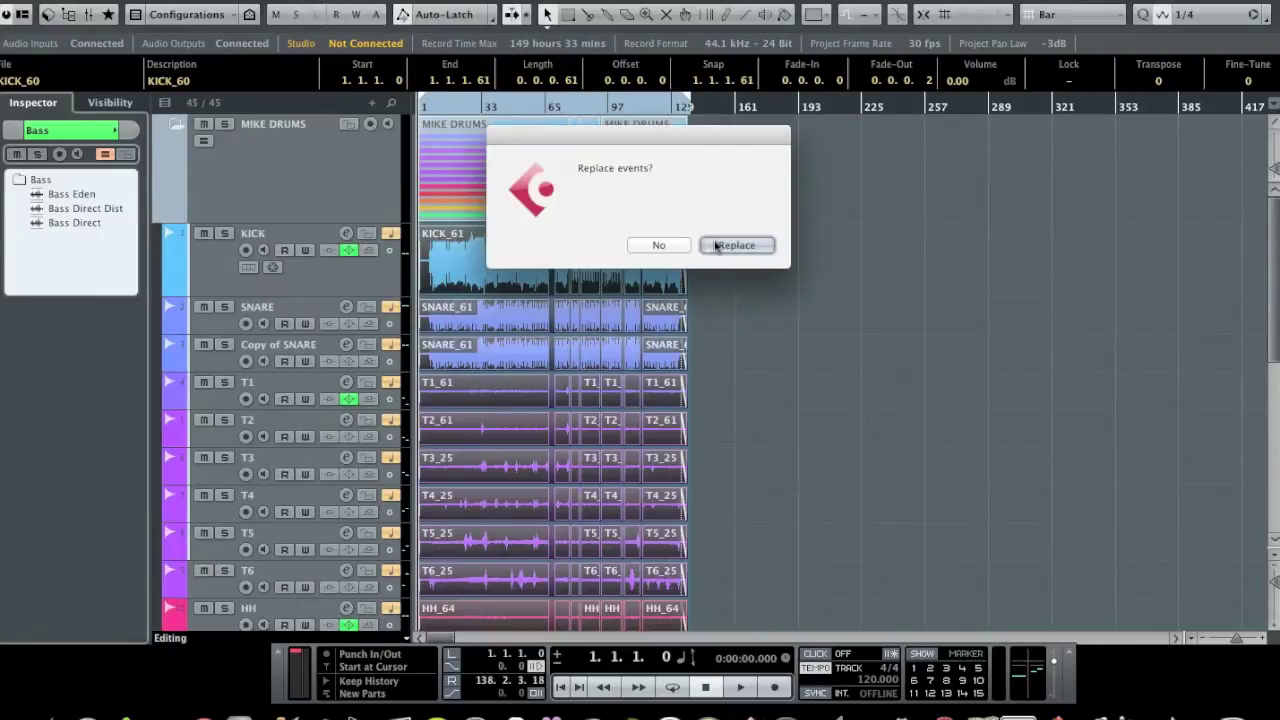
click(735, 245)
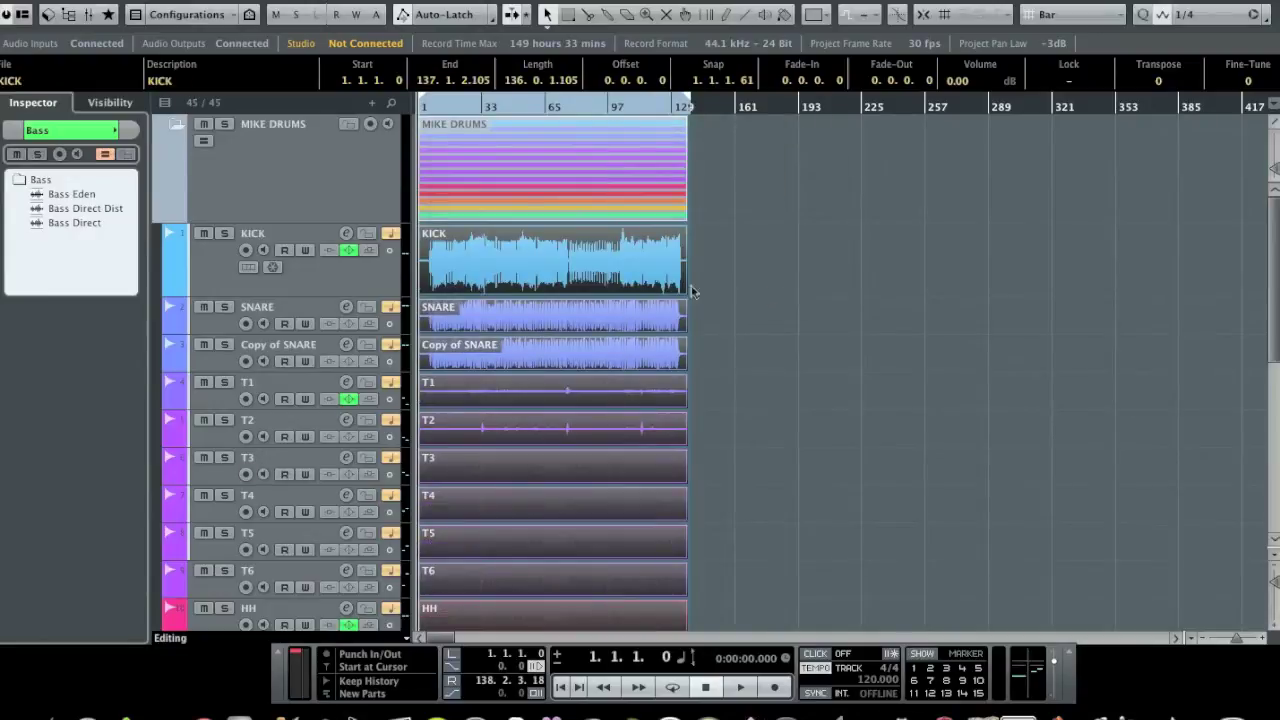
Deselect the drum events, zoom in on bars 3–10, then back out to bars 1–45.
scroll(762, 439, down, 5)
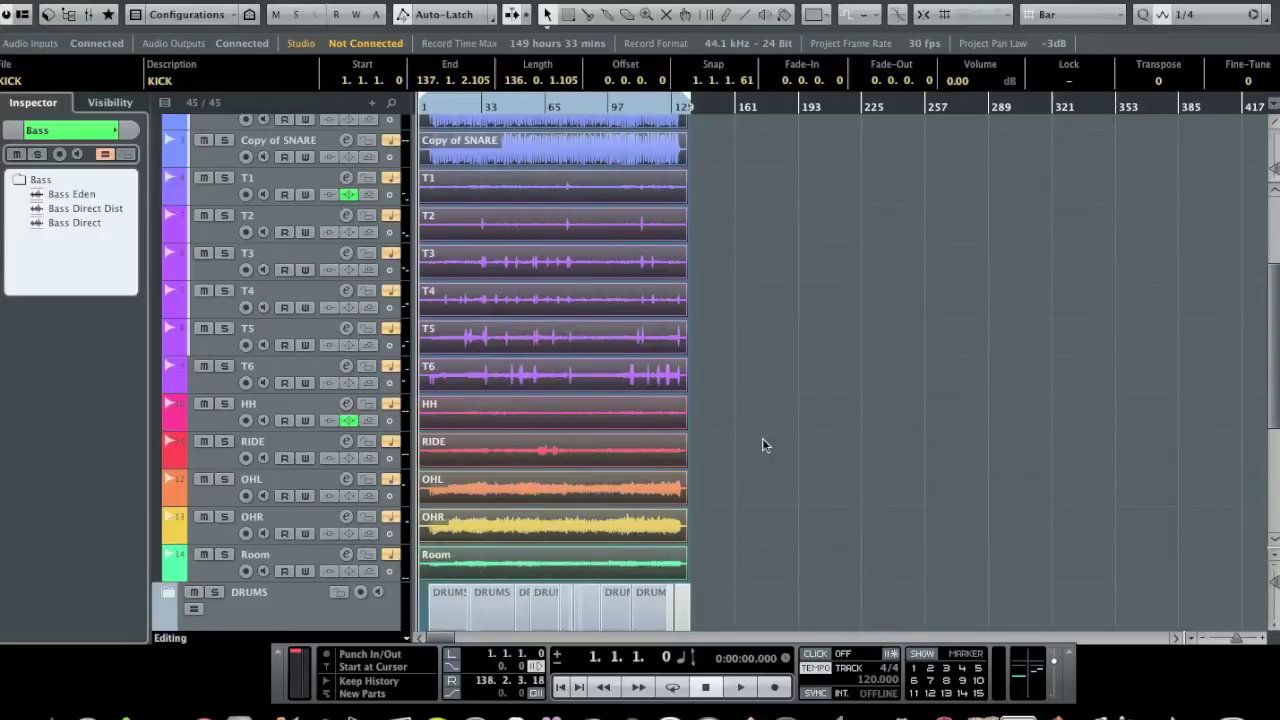
scroll(762, 445, up, 5)
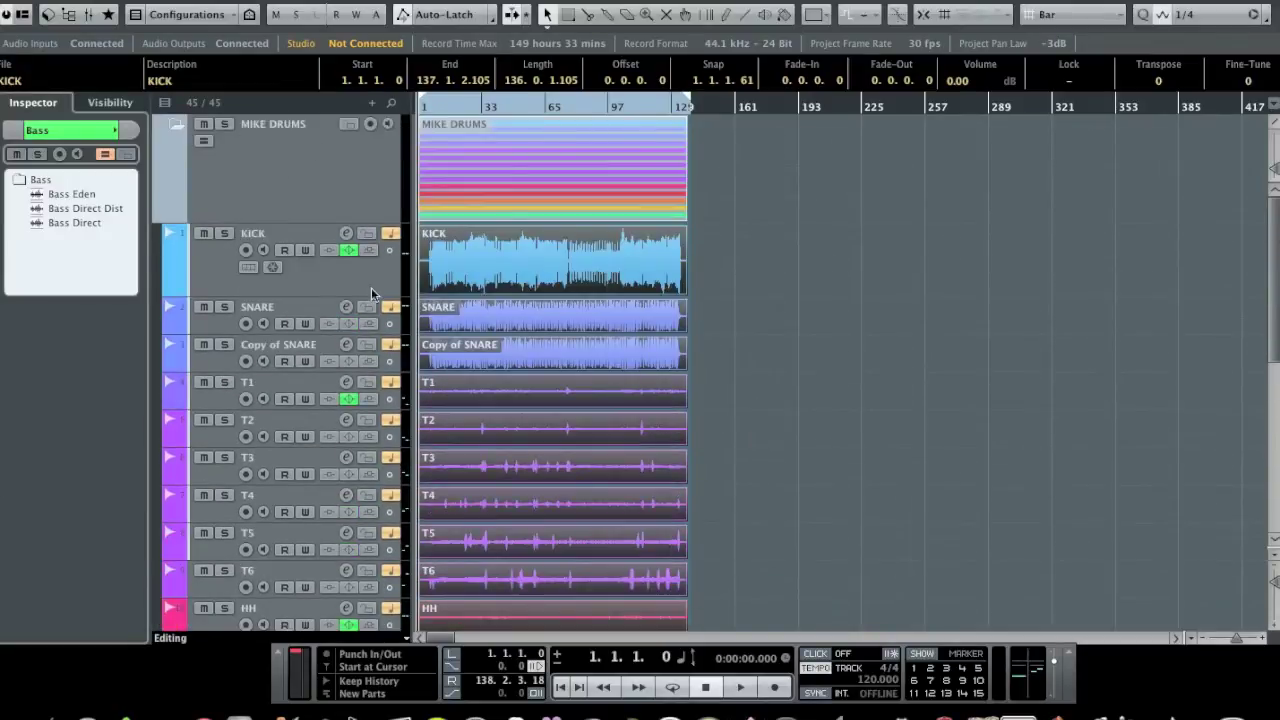
click(731, 316)
drag(422, 107, 443, 200)
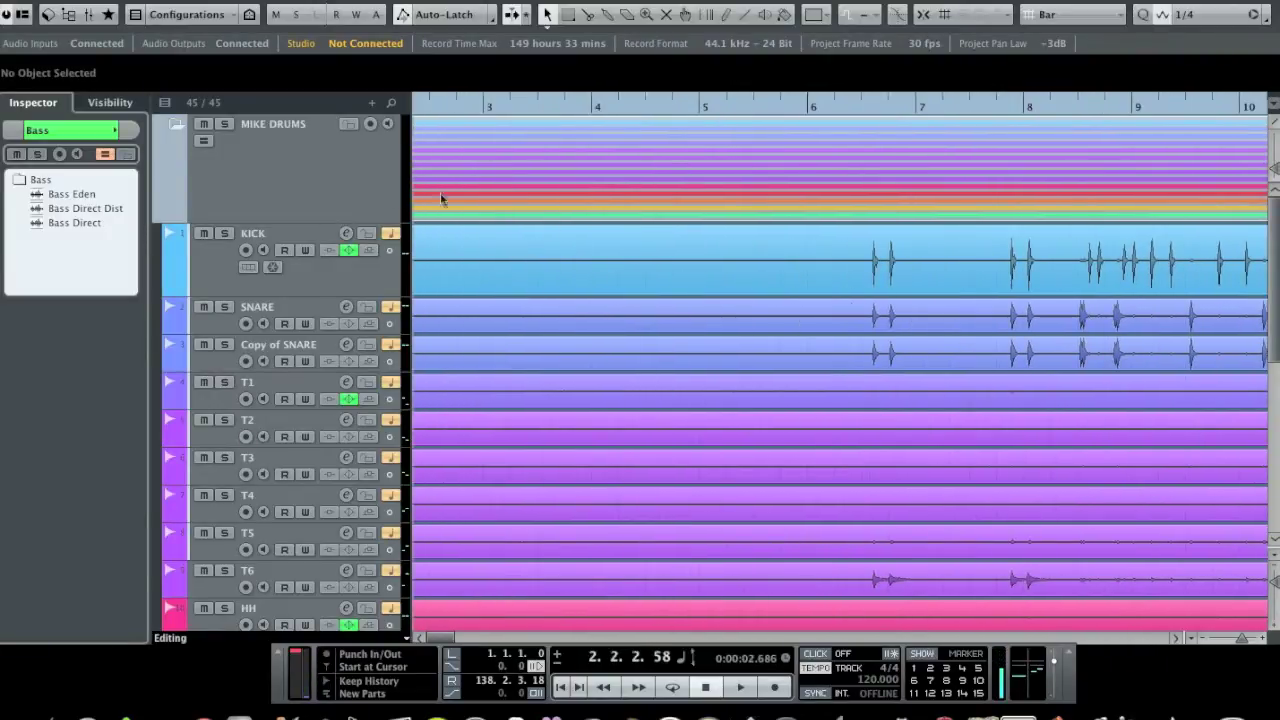
click(1240, 640)
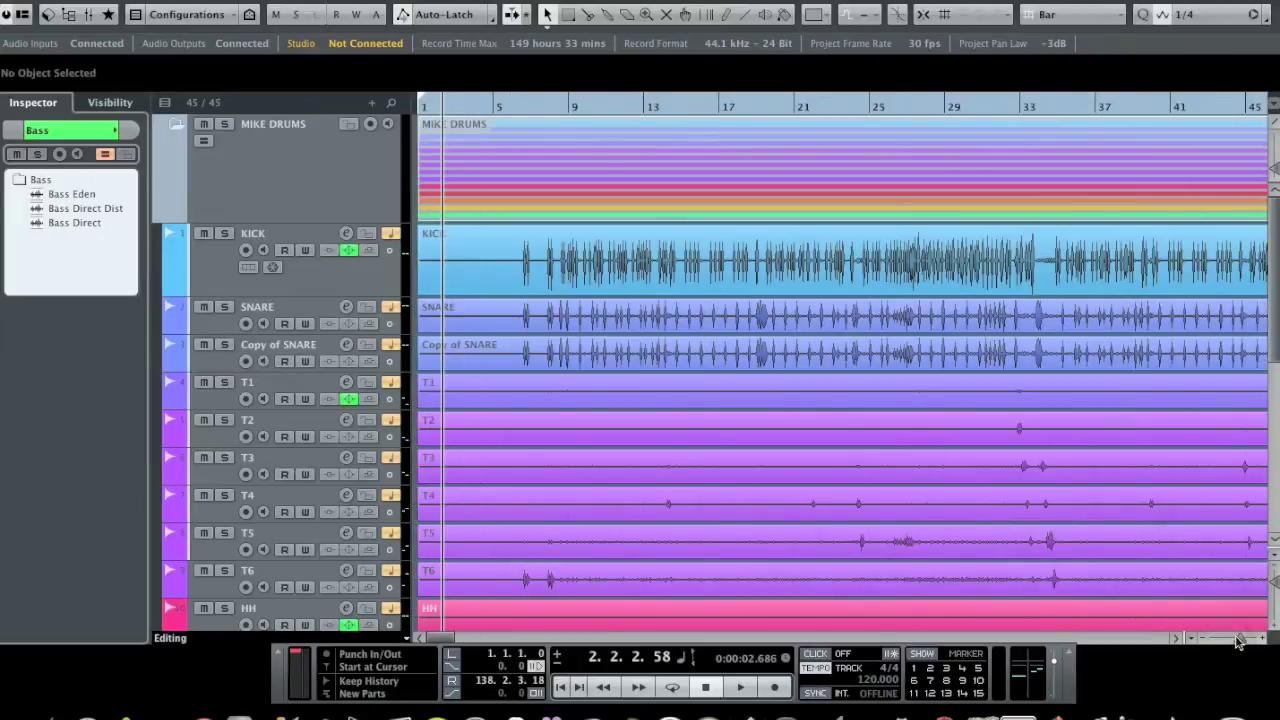
Play from bar 1 and solo all the MIKE DRUMS kit tracks.
scroll(600, 545, down, 5)
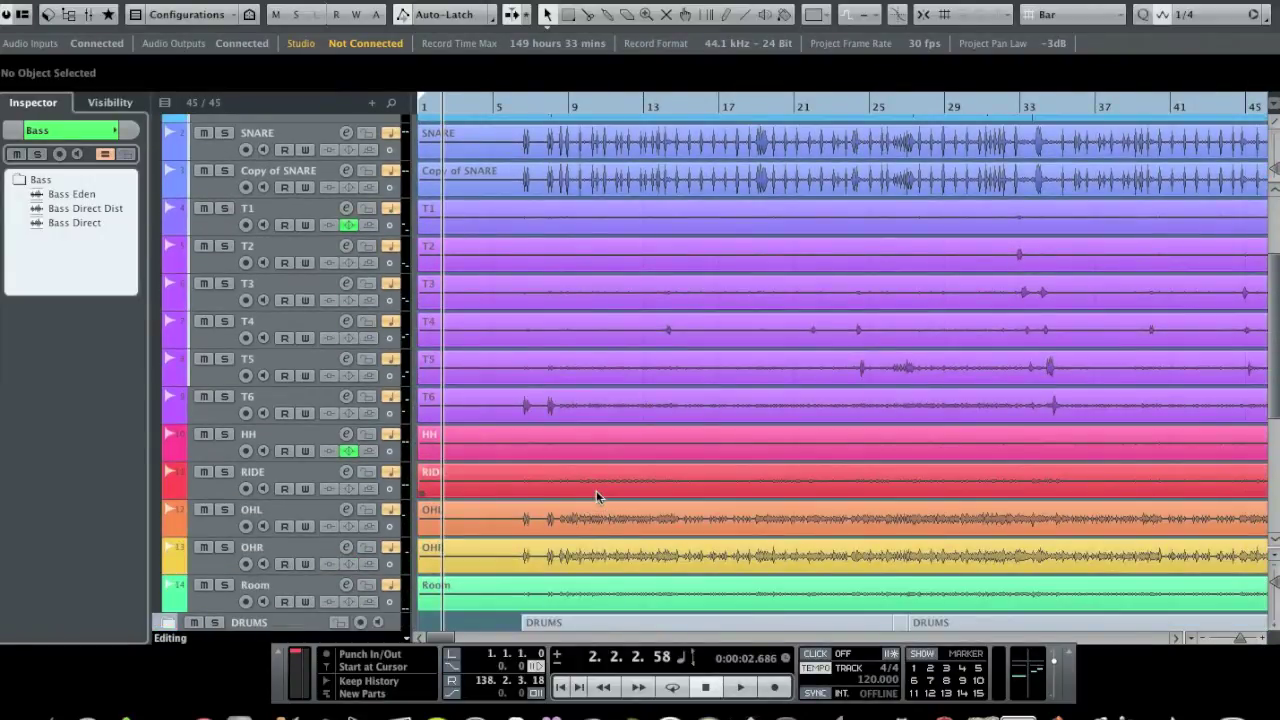
scroll(596, 490, up, 5)
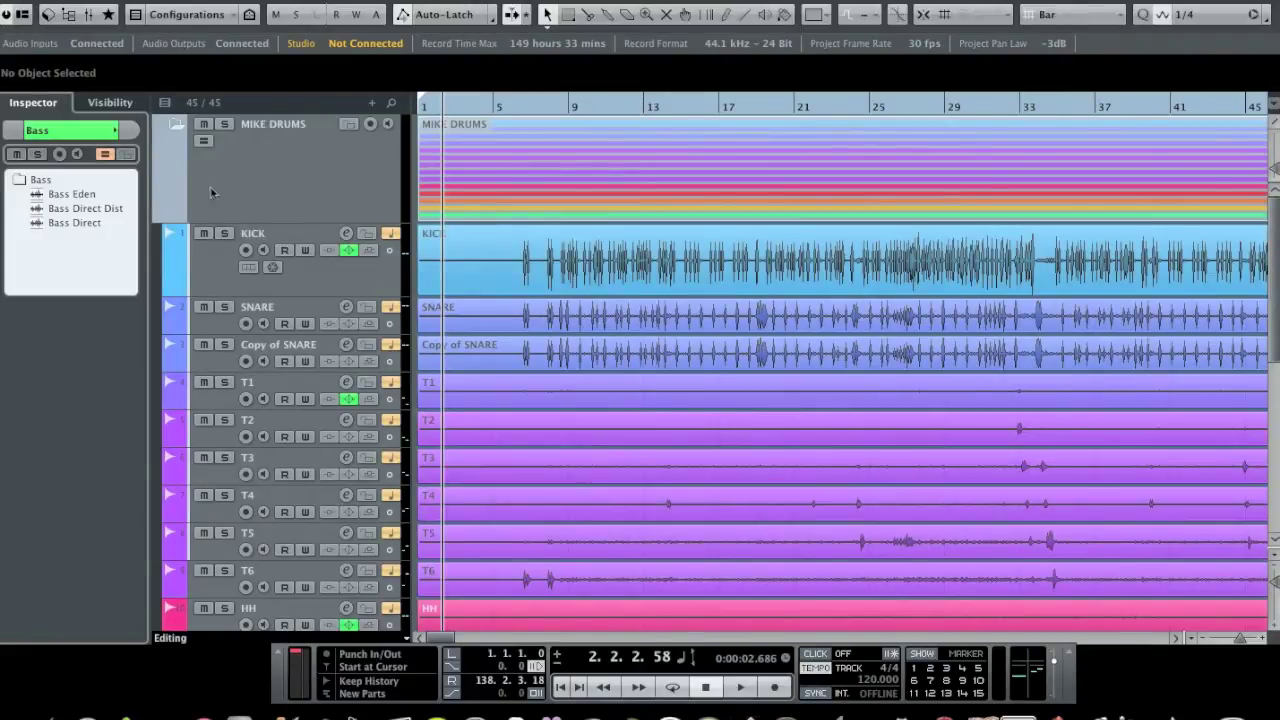
drag(443, 113, 413, 113)
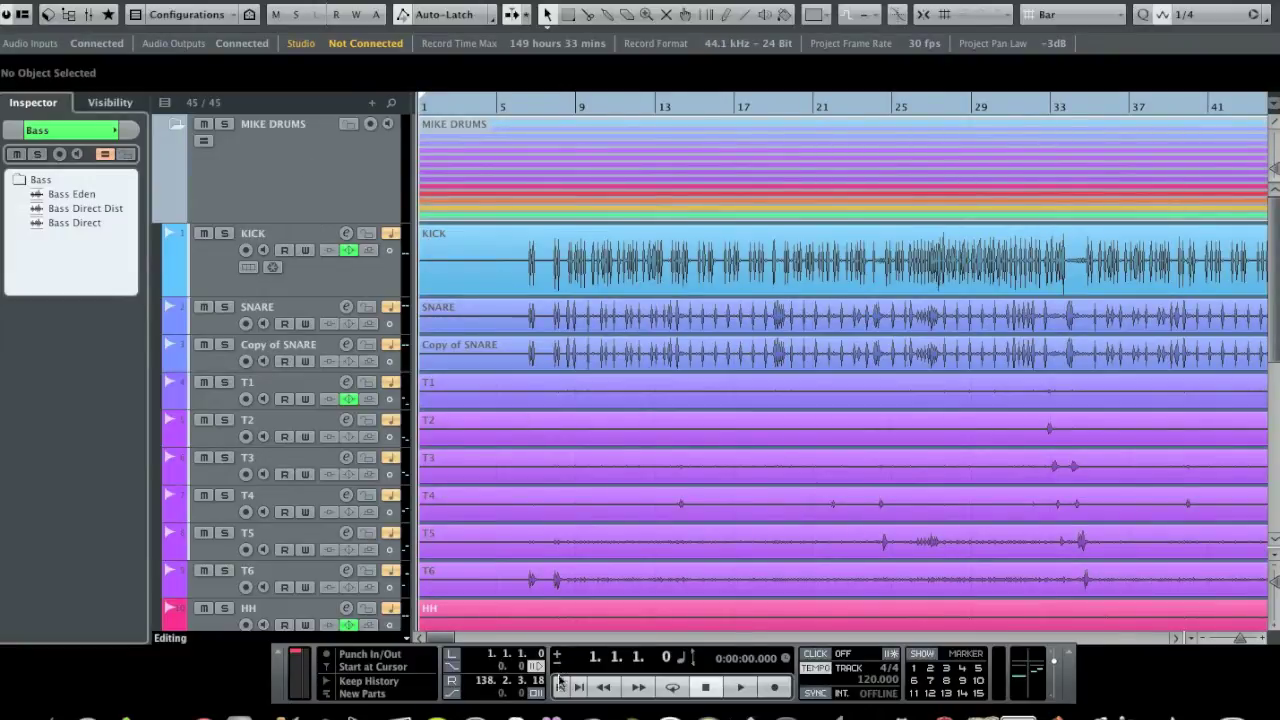
click(744, 688)
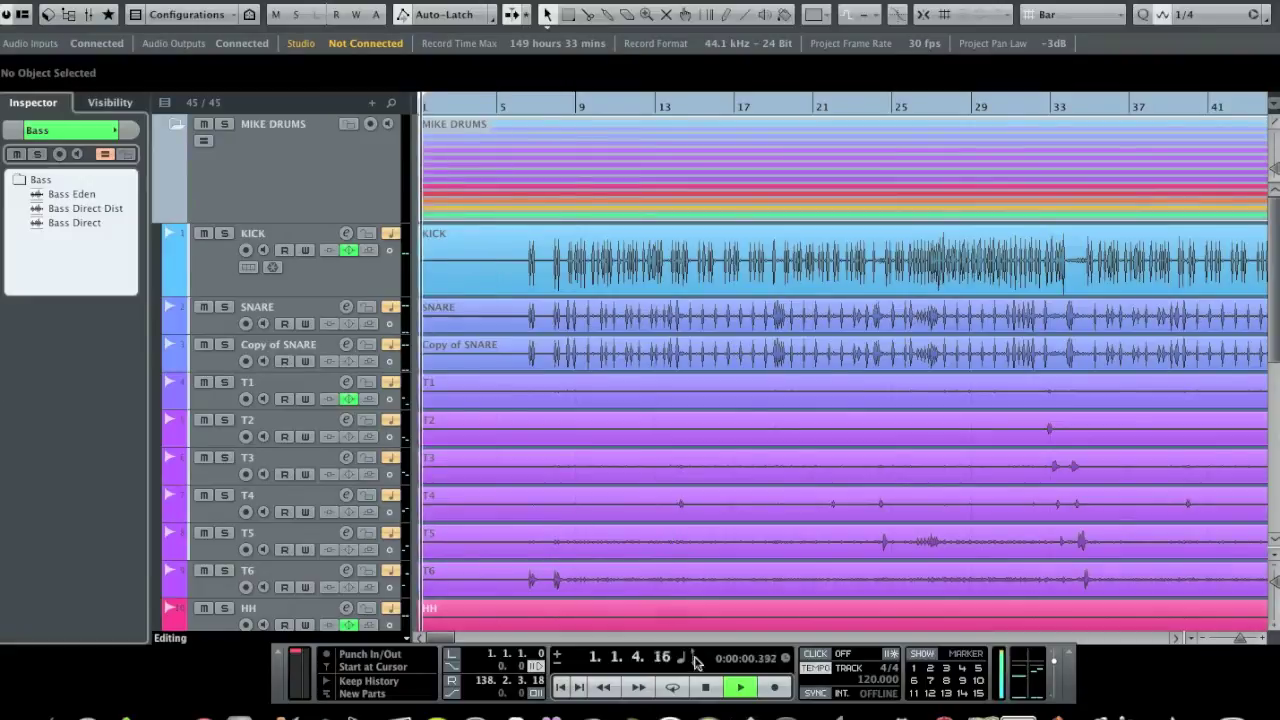
scroll(634, 338, down, 1)
scroll(634, 338, down, 2)
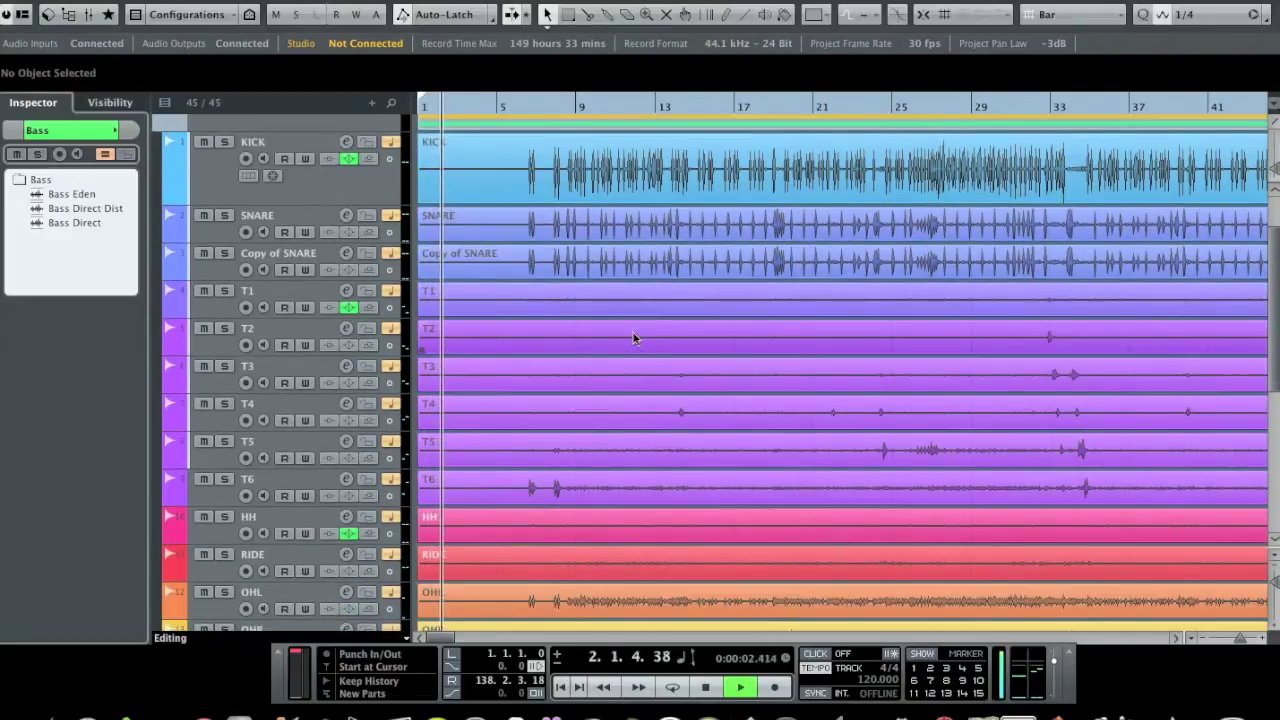
scroll(634, 338, down, 4)
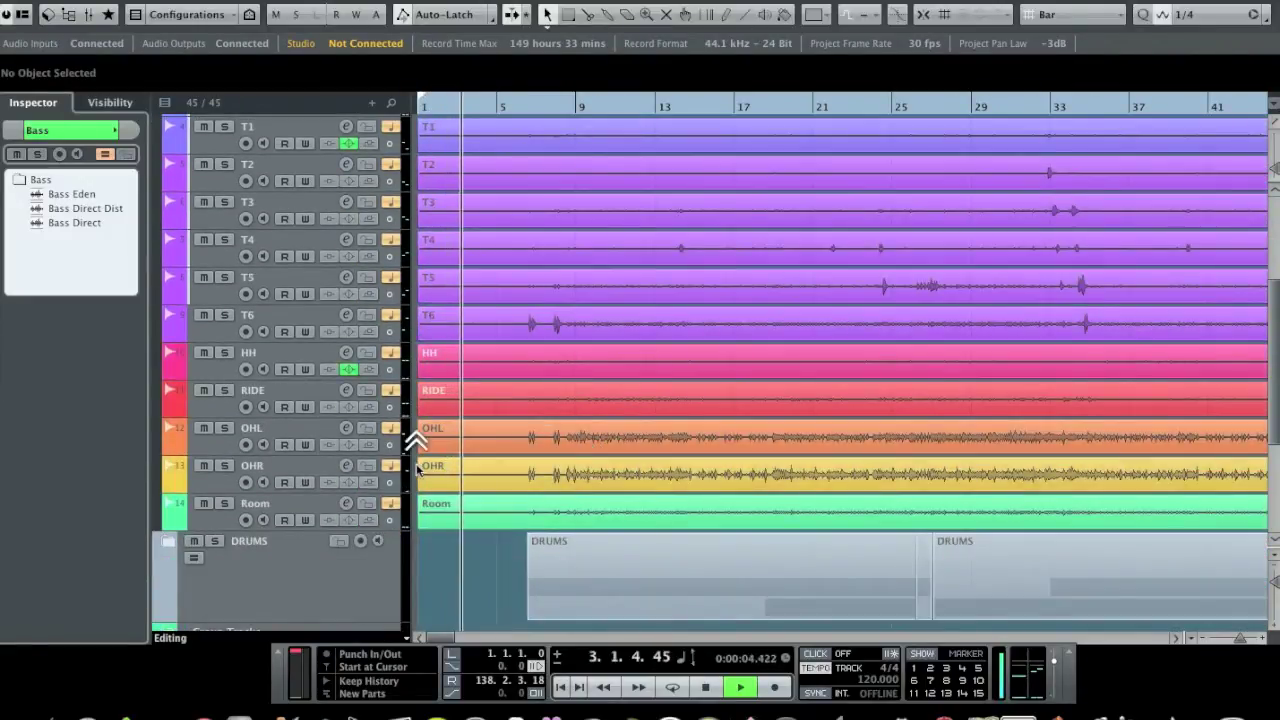
scroll(414, 437, up, 6)
click(228, 130)
scroll(578, 228, down, 4)
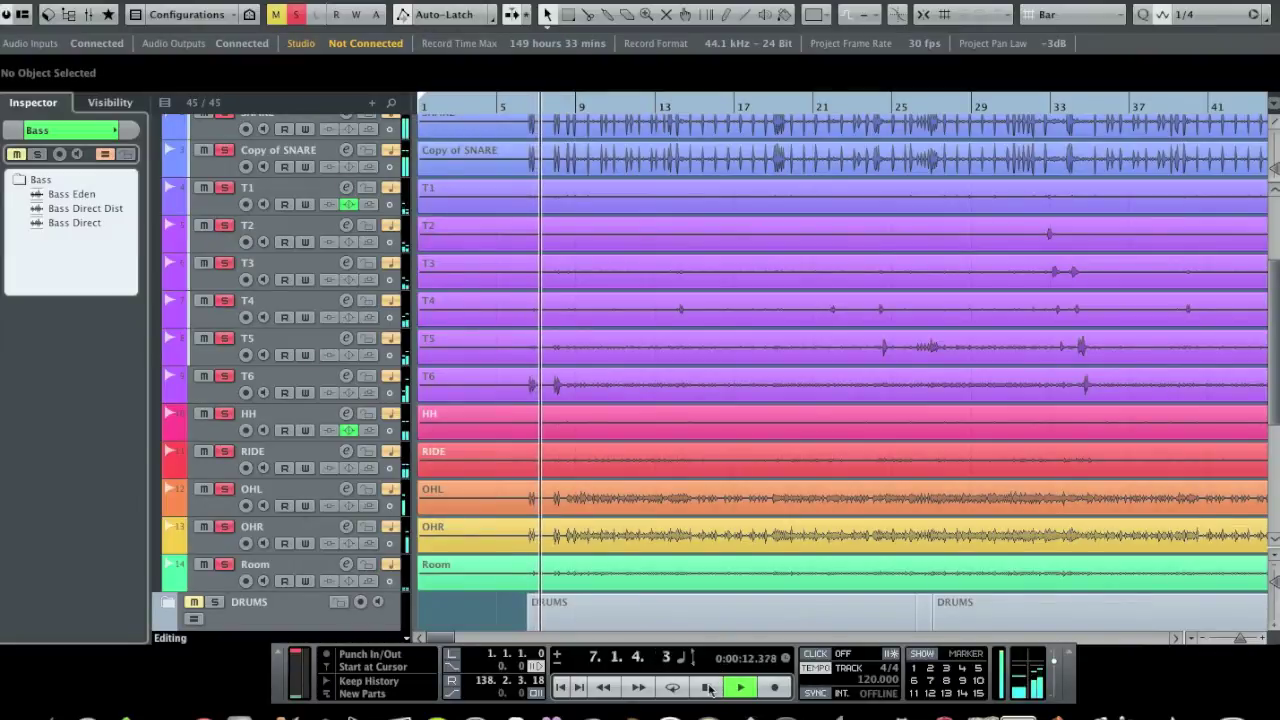
Stop playback, nudge the Stereo Out master fader up slightly in the MixConsole, then close it.
key(space)
click(450, 2)
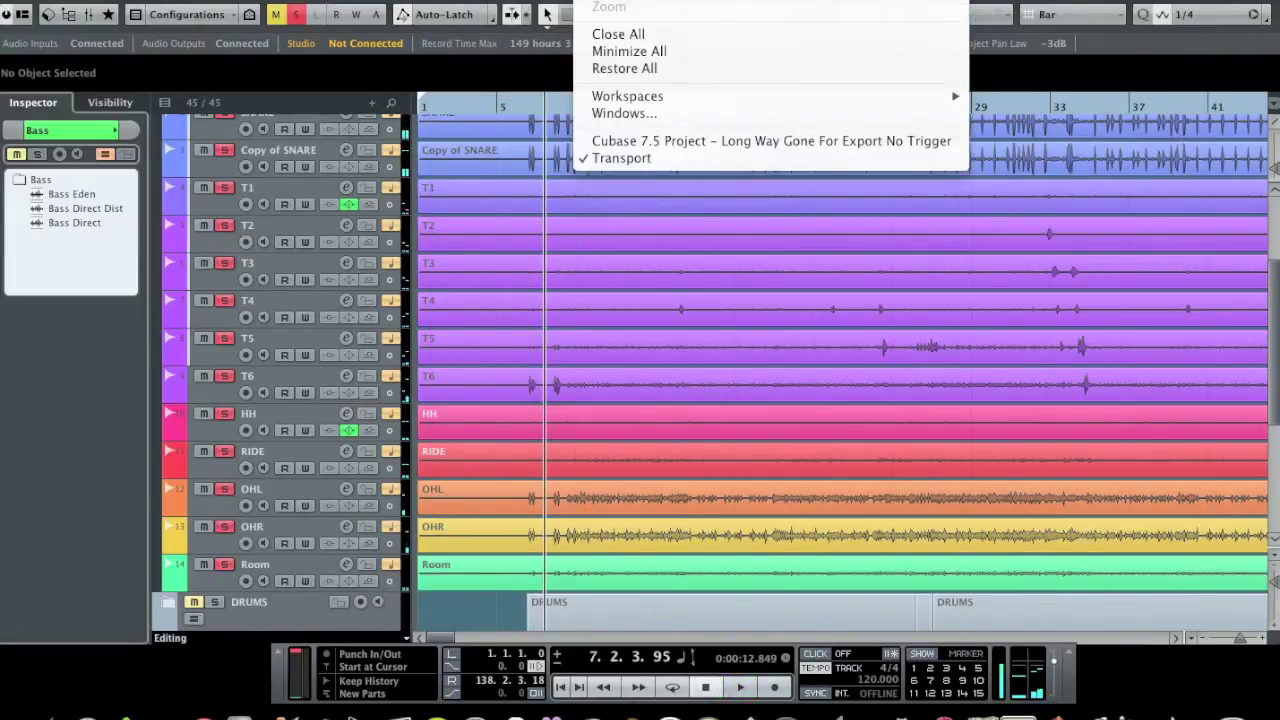
mouse_move(540, 2)
click(595, 78)
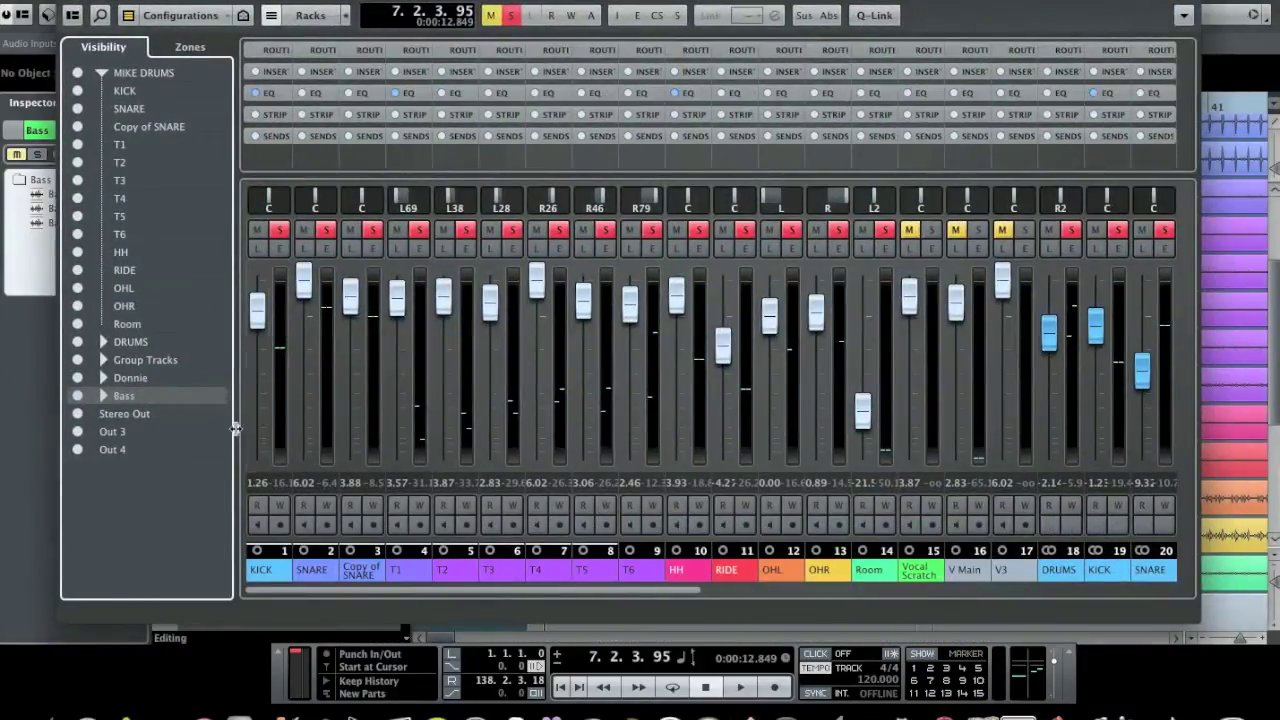
drag(672, 596, 1157, 591)
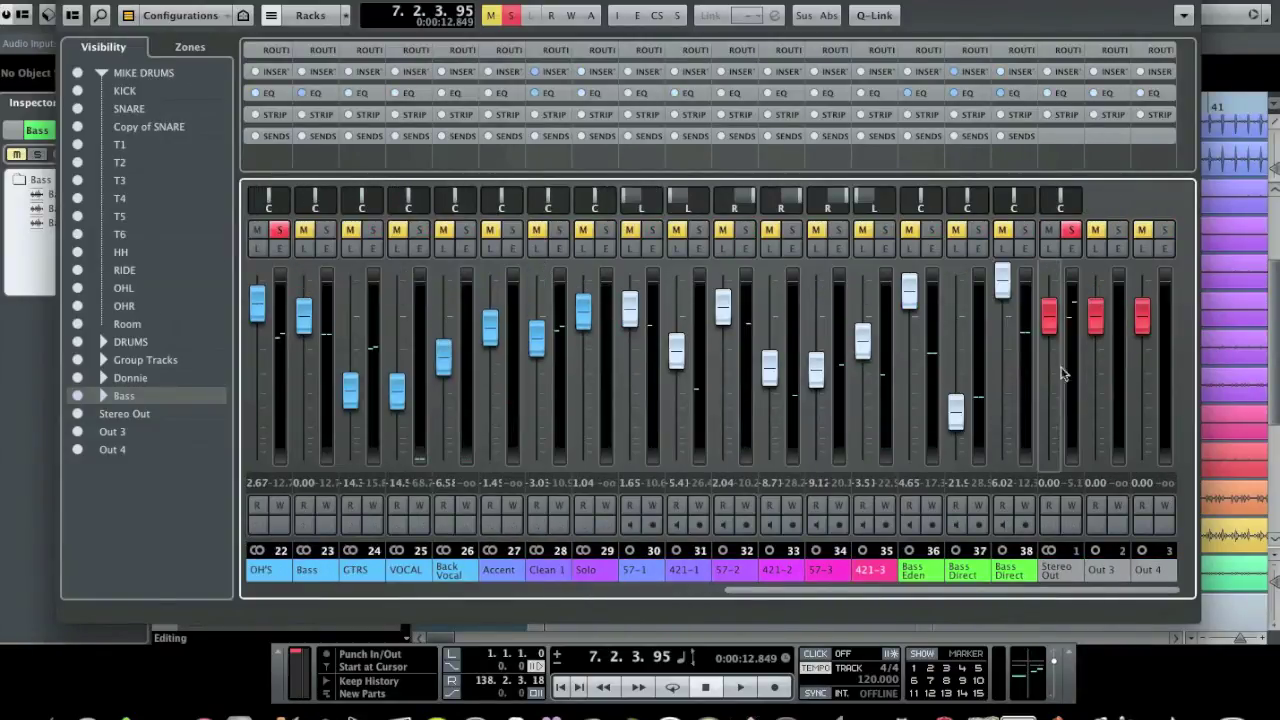
drag(1050, 328, 1054, 320)
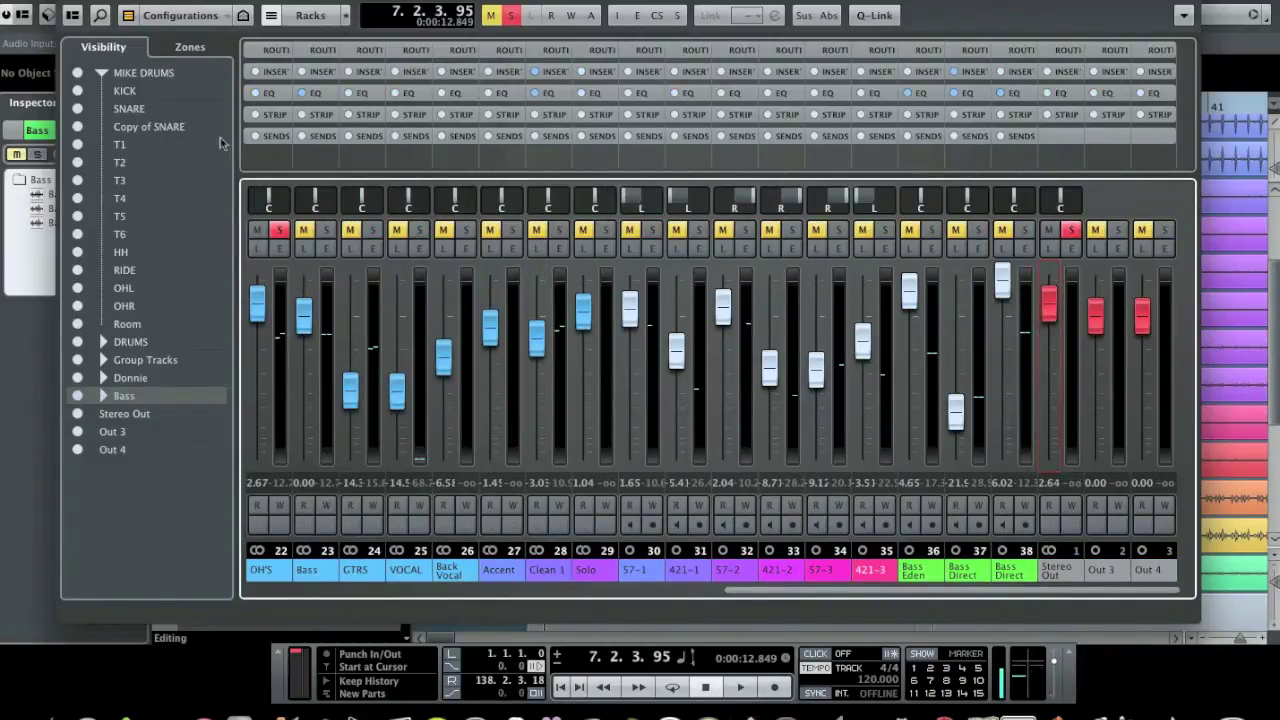
drag(843, 594, 360, 576)
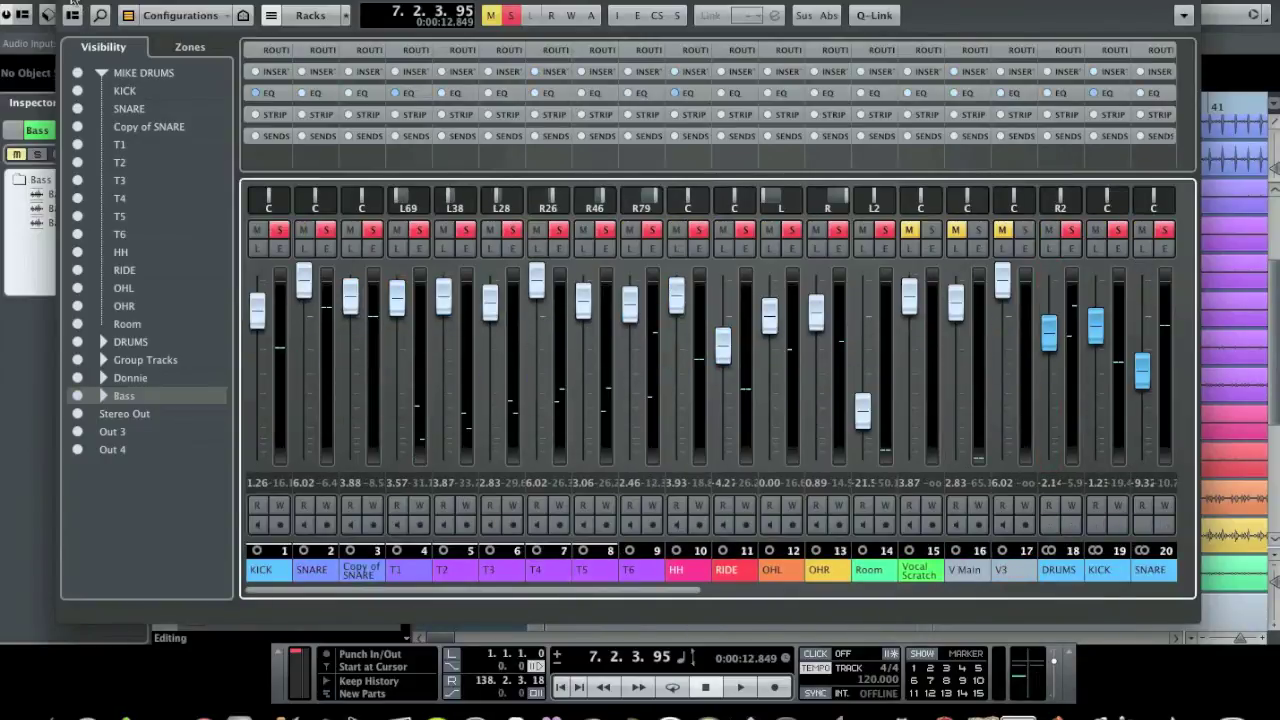
key(F3)
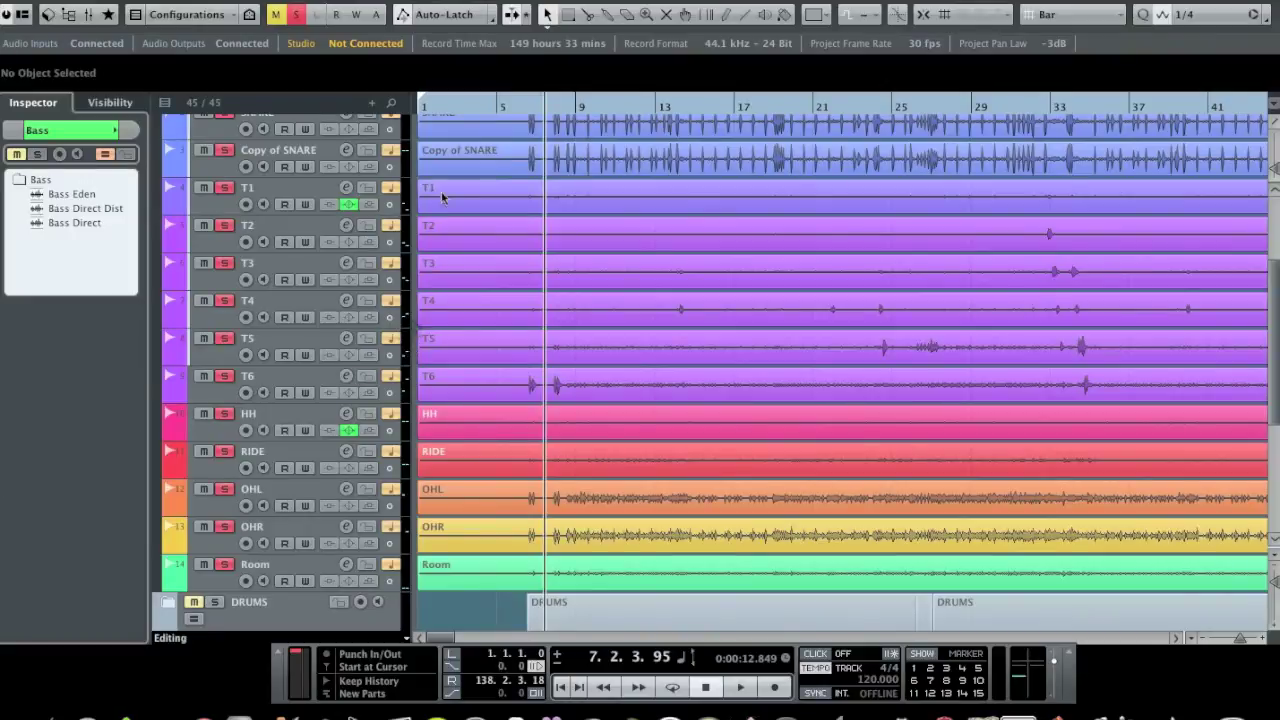
Move the playhead to the start of bar 6.
scroll(442, 196, up, 5)
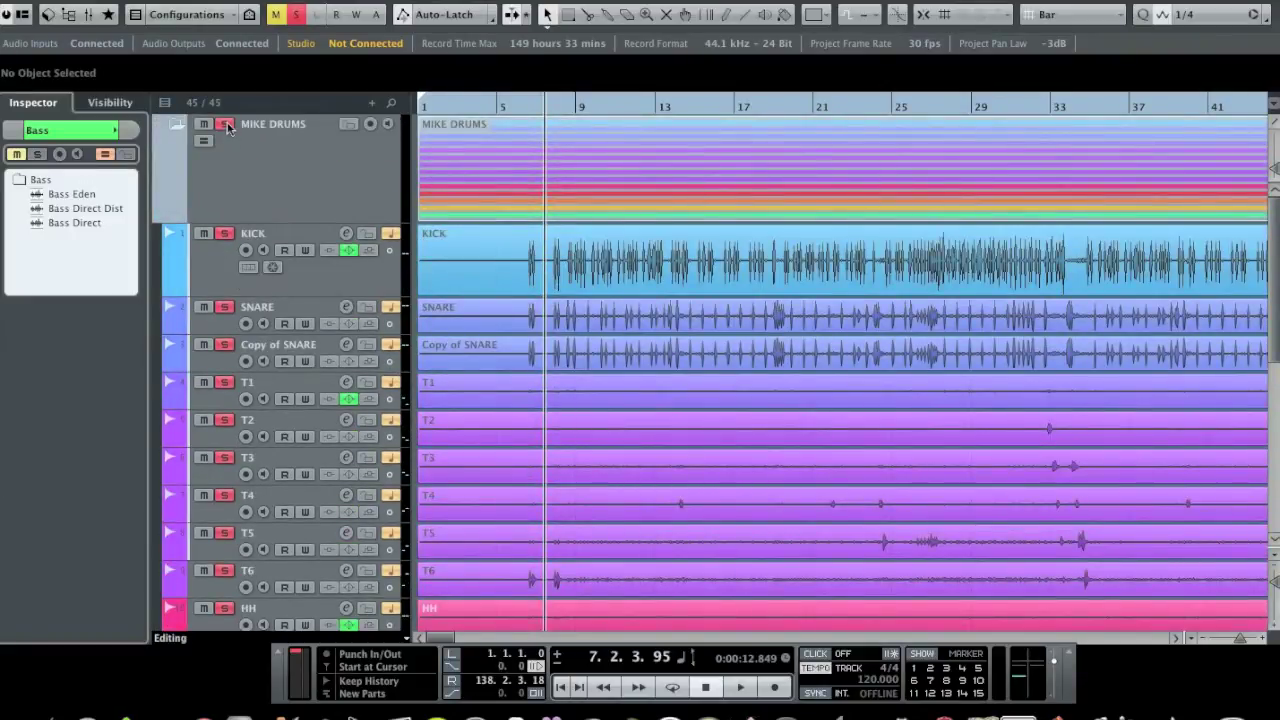
scroll(458, 224, down, 5)
scroll(458, 224, down, 5)
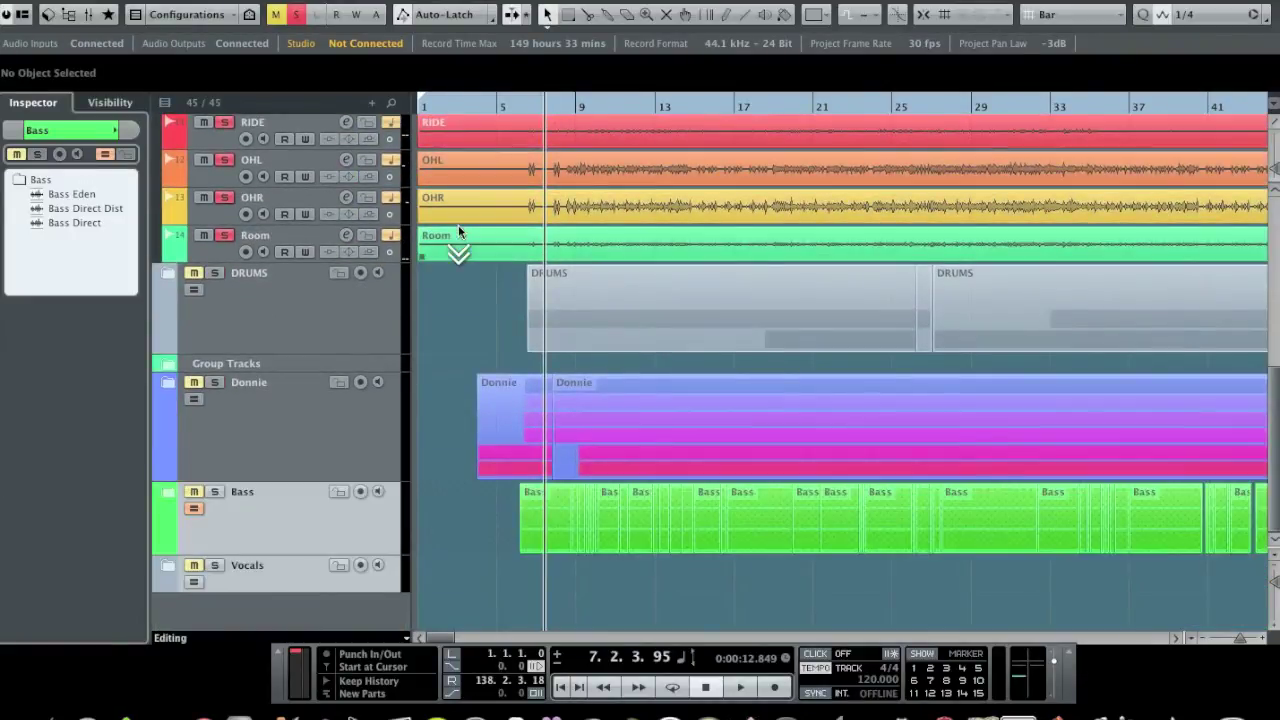
scroll(458, 225, up, 10)
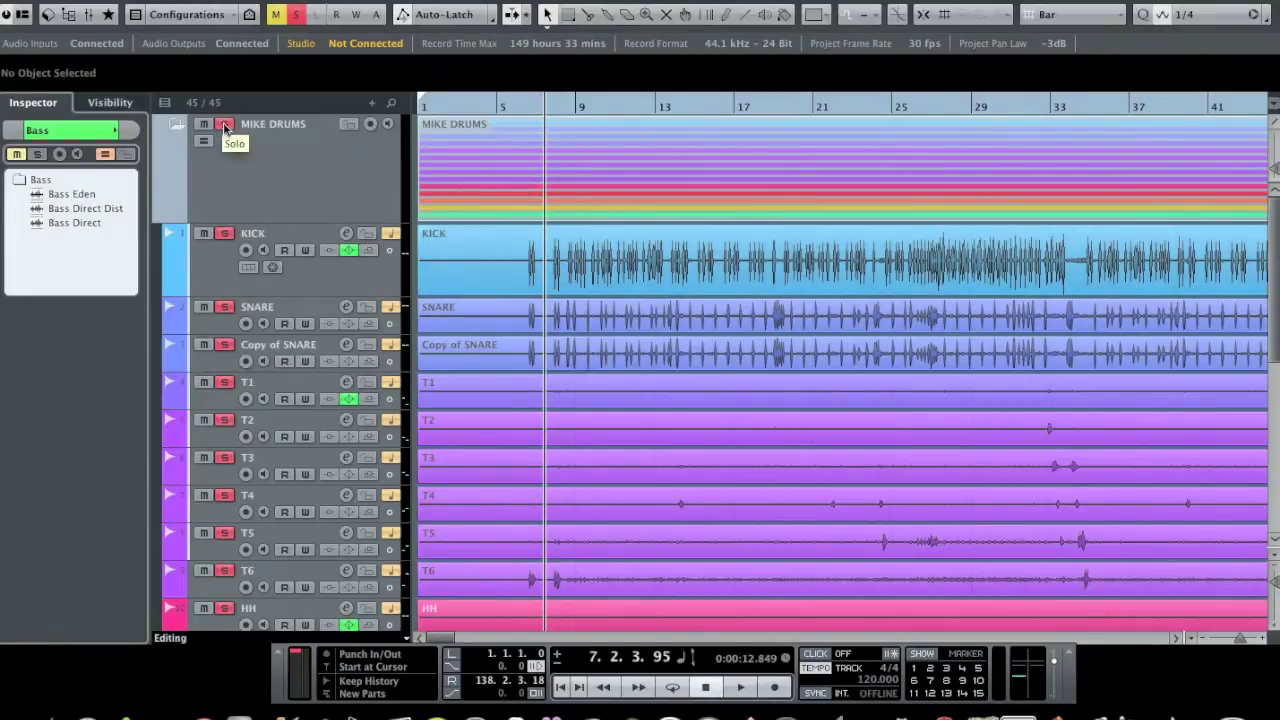
scroll(483, 183, down, 3)
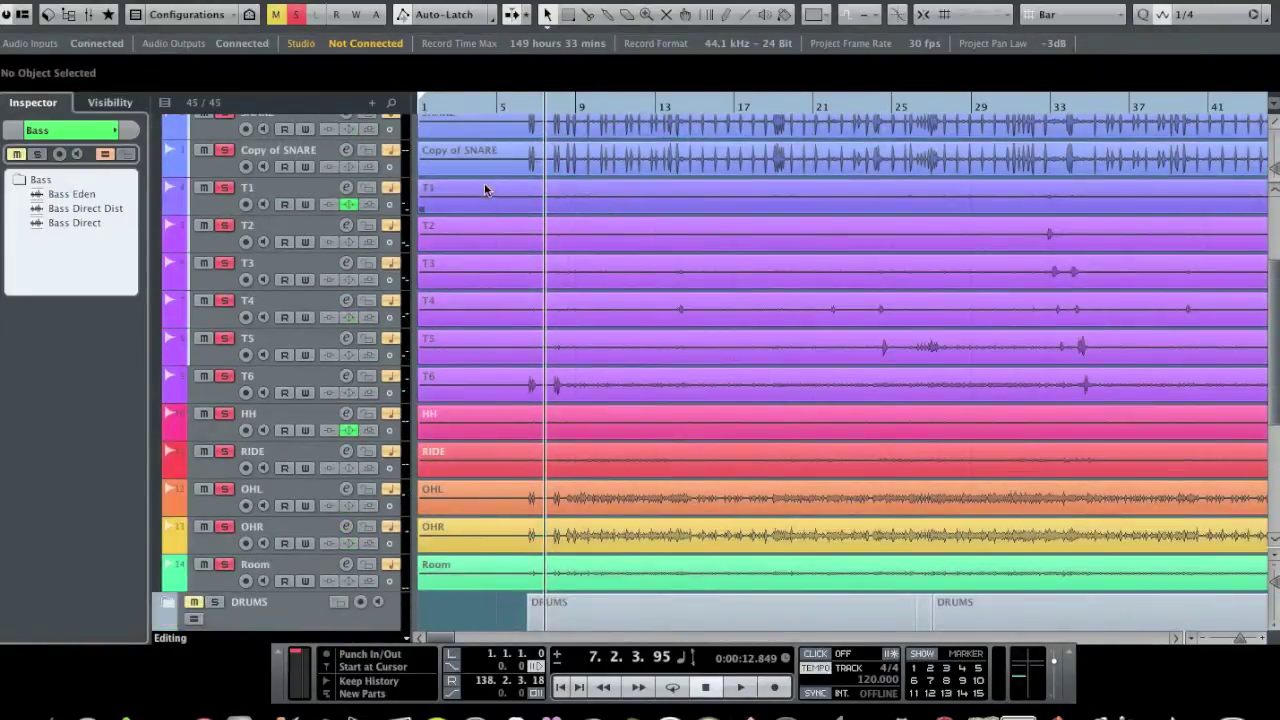
click(519, 106)
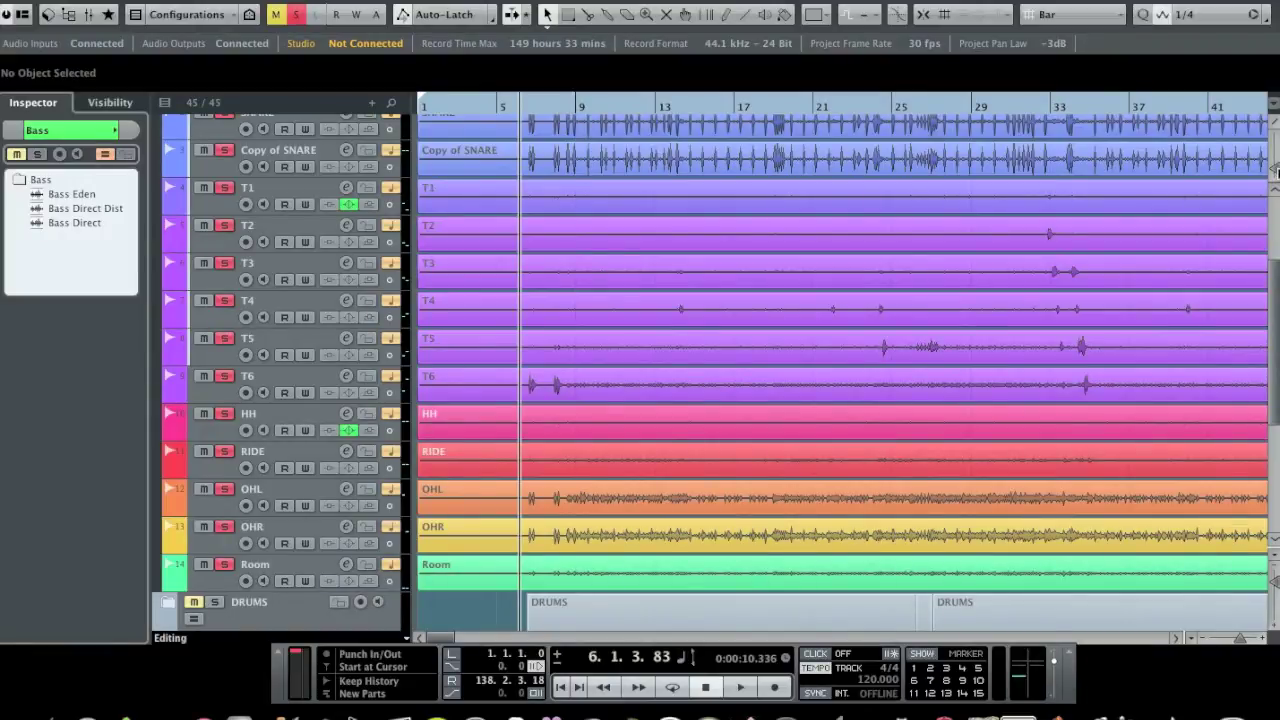
Adjust the waveform zoom and zoom in on the drum audio around bar 6.
drag(1275, 172, 1275, 147)
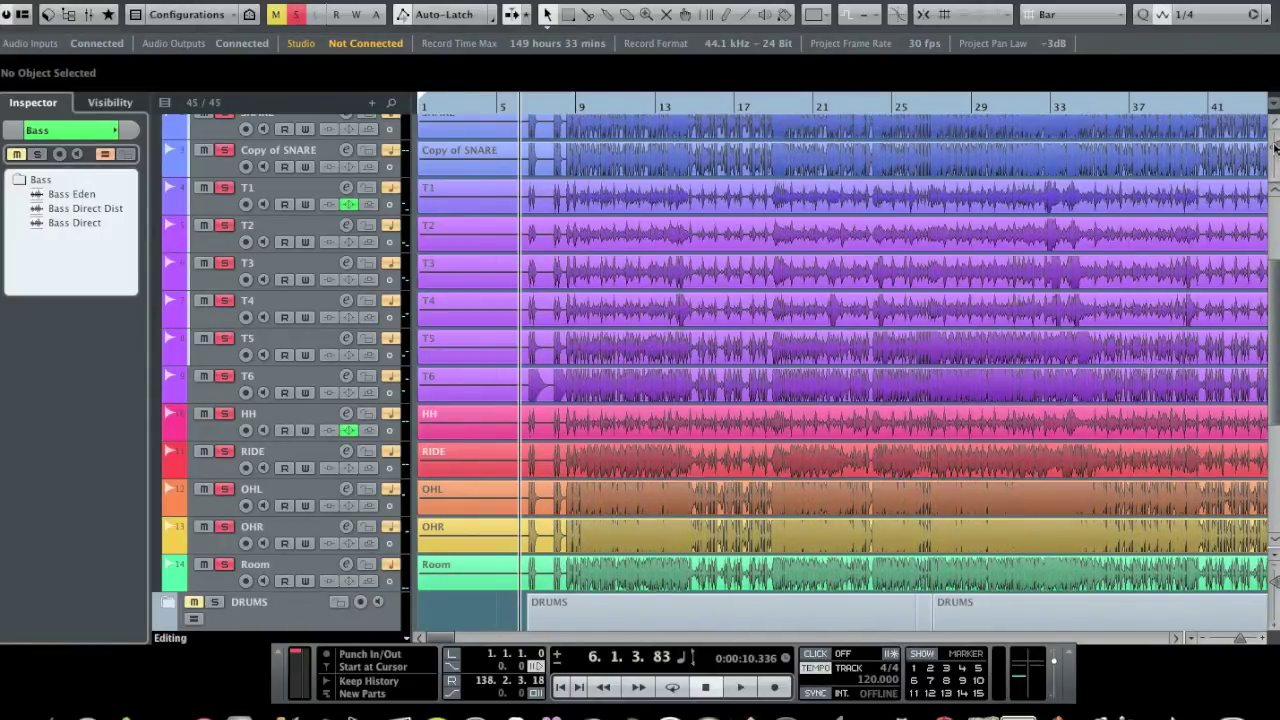
drag(1275, 147, 1275, 167)
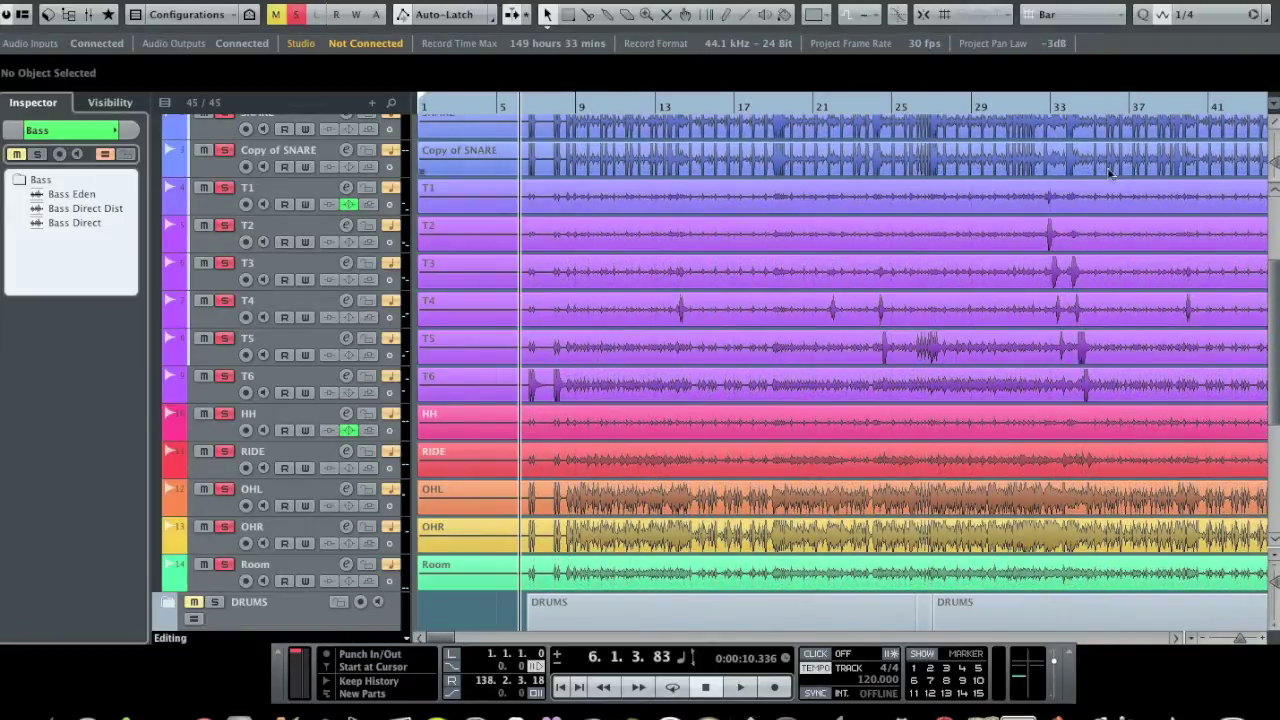
drag(1275, 162, 1275, 172)
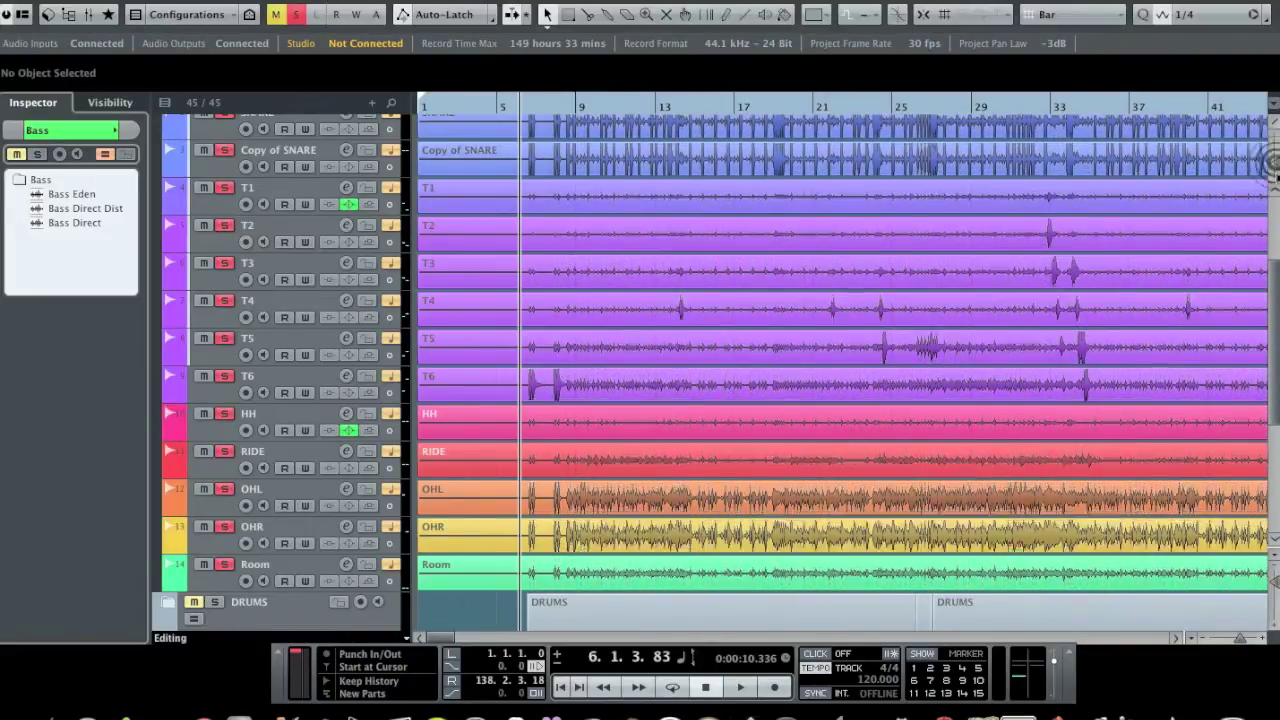
drag(508, 107, 586, 171)
Split all MIKE DRUMS tracks just after bar 6 with the Split tool.
scroll(587, 193, up, 5)
right_click(587, 193)
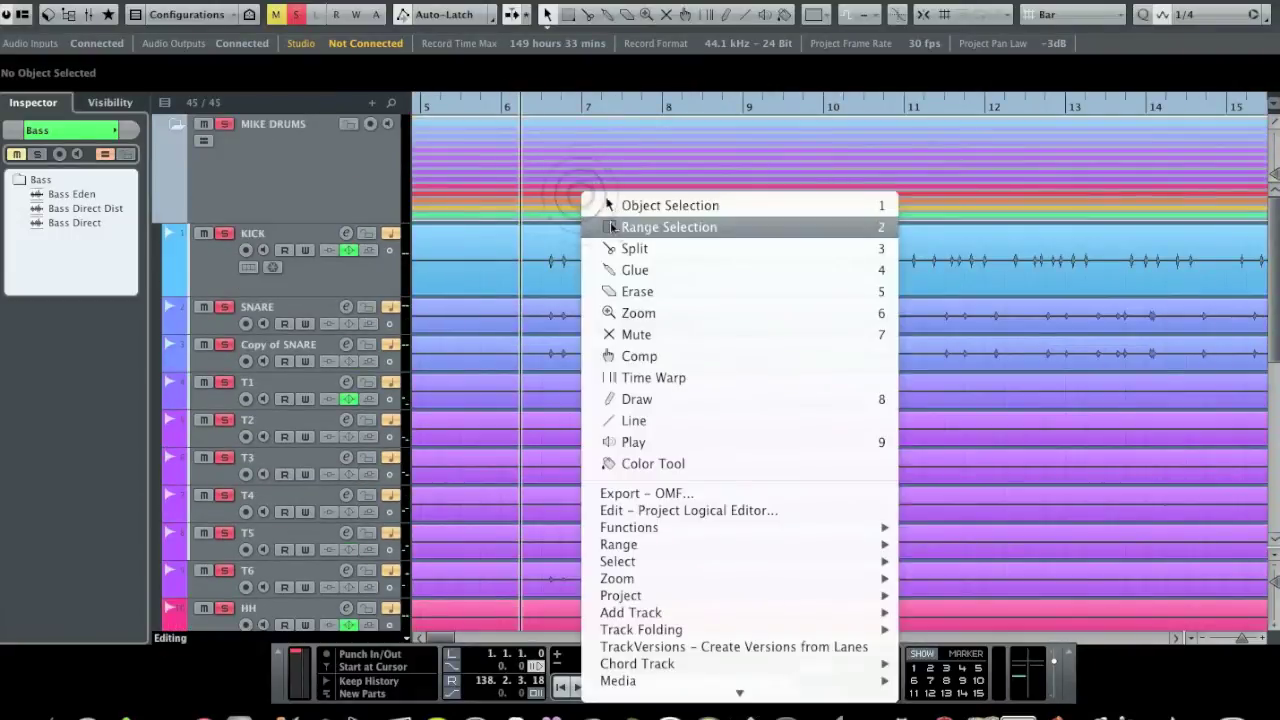
click(614, 245)
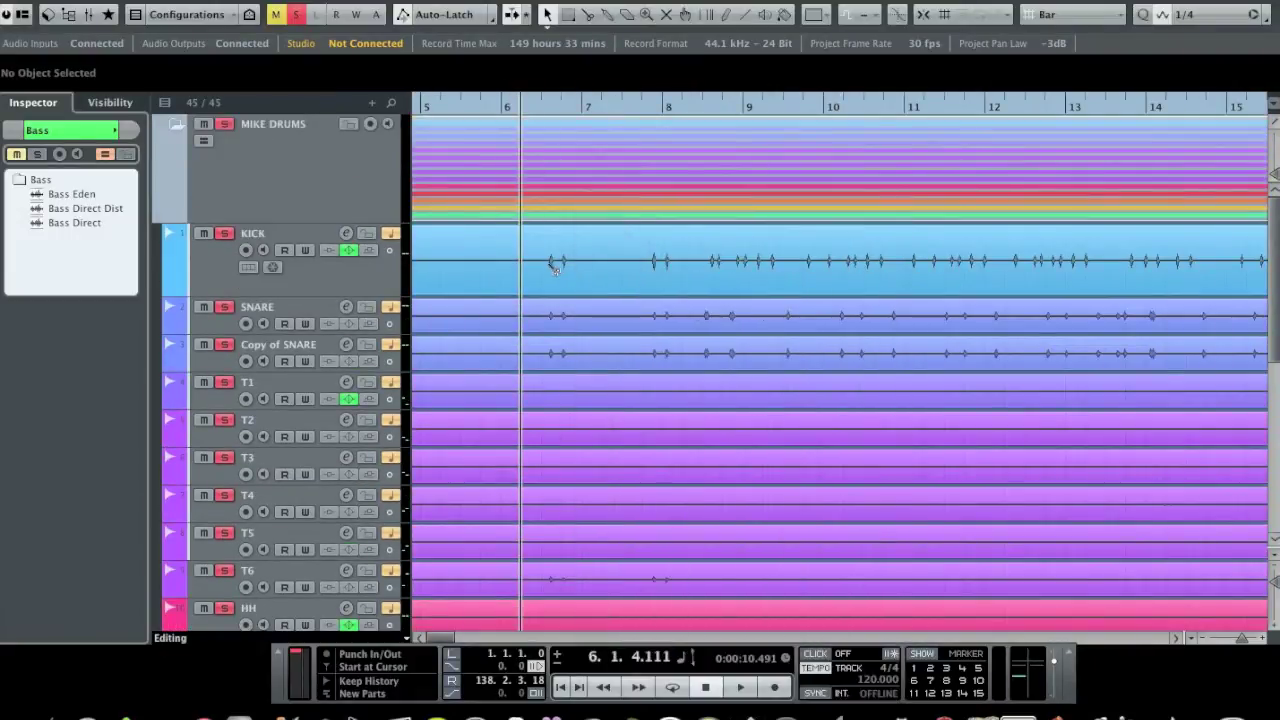
click(537, 200)
Erase the drum parts before the cut, return to Object Selection, and zoom out.
right_click(486, 208)
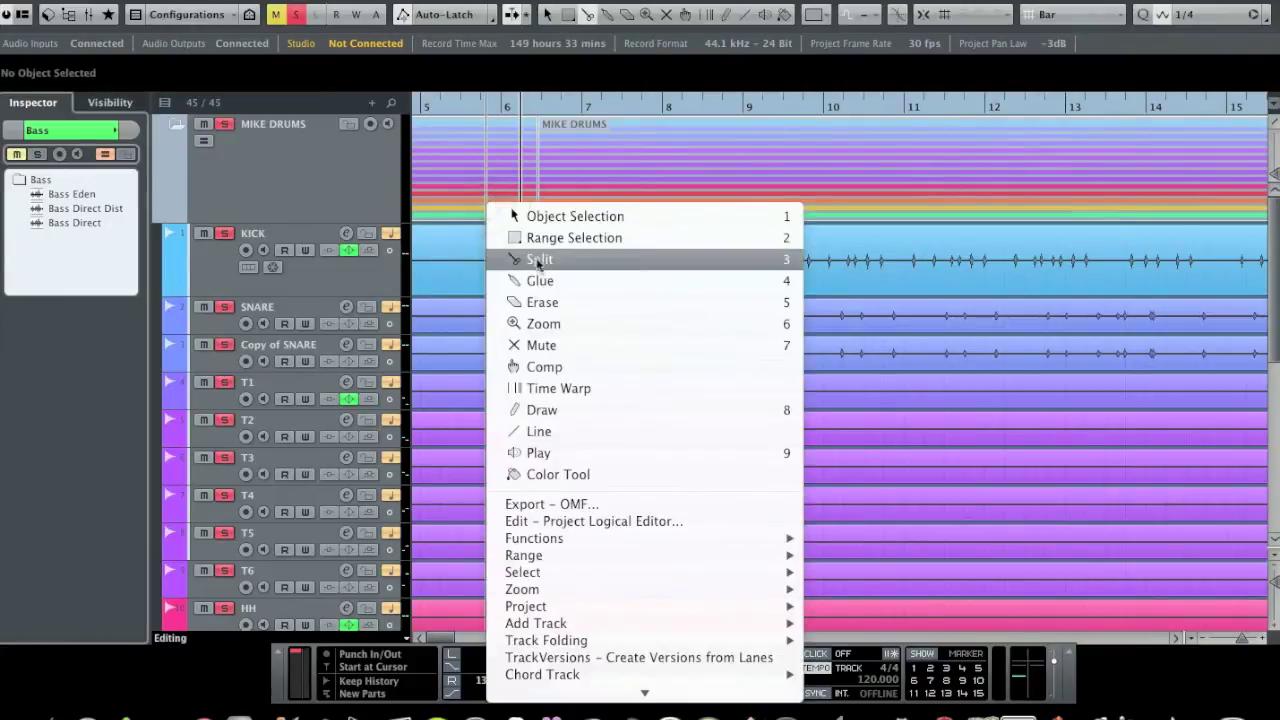
click(530, 300)
click(481, 168)
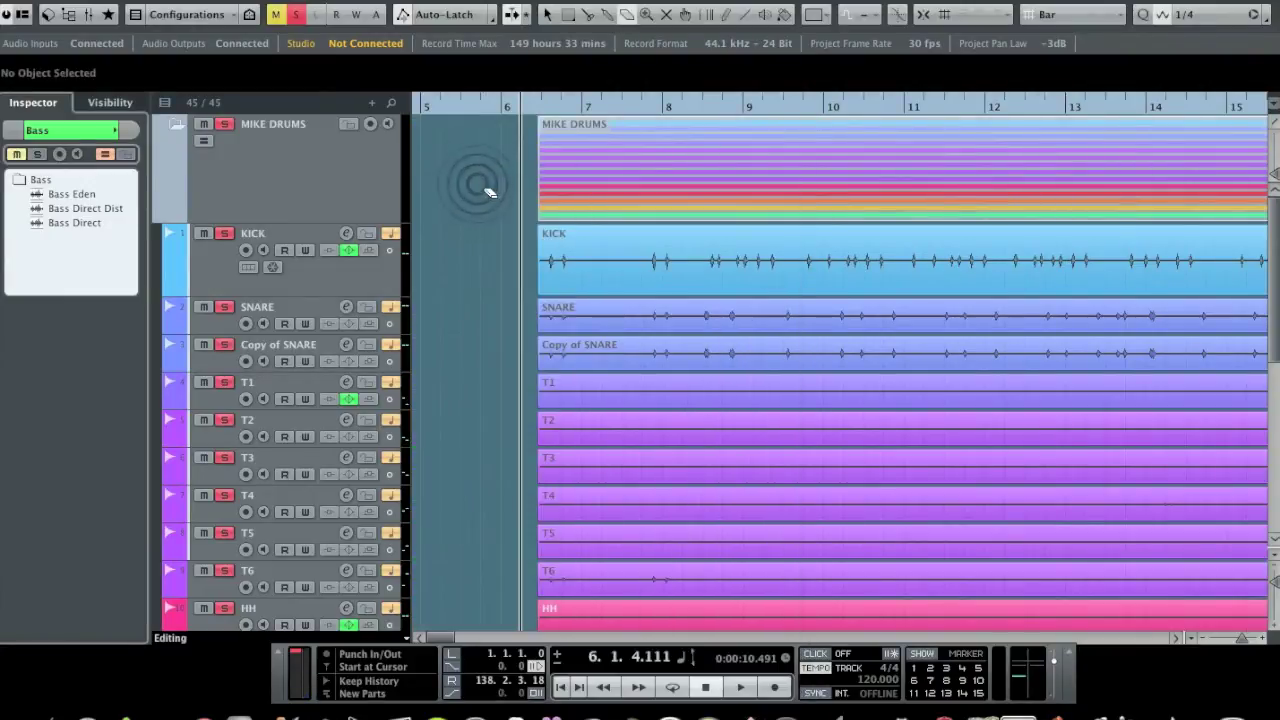
right_click(478, 192)
click(505, 198)
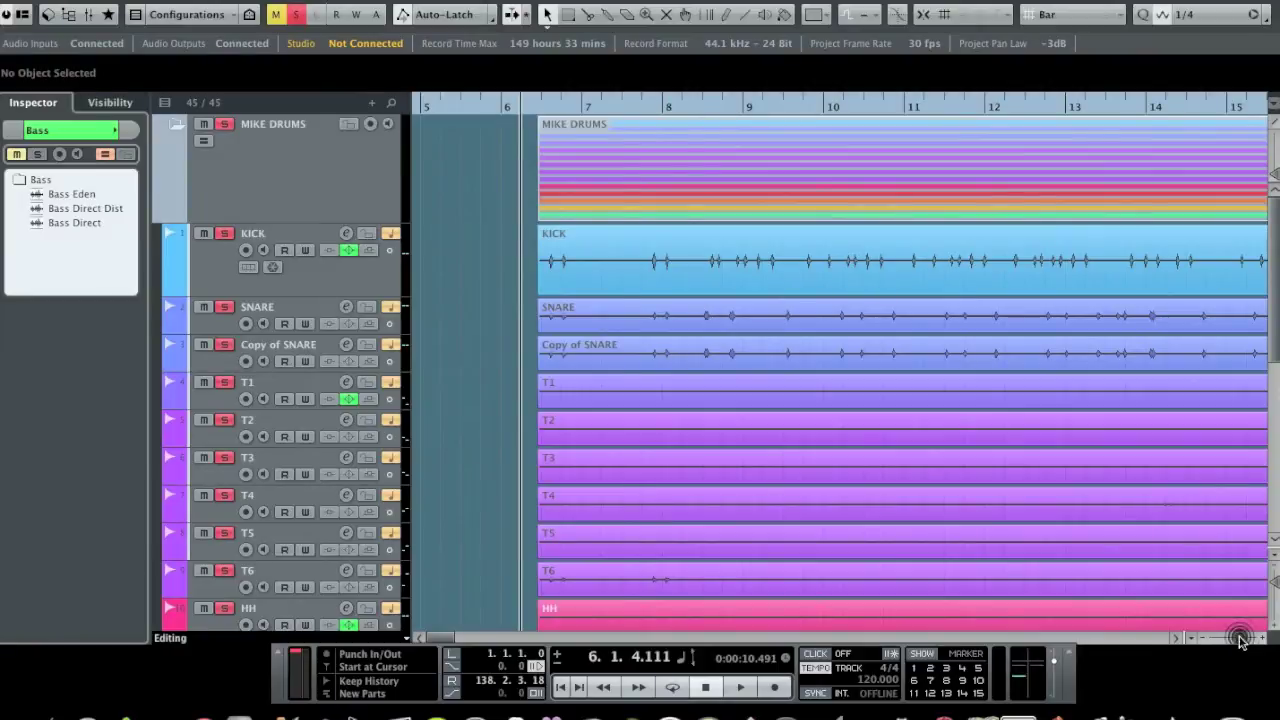
key(g)
key(g)
key(g)
scroll(800, 465, down, 5)
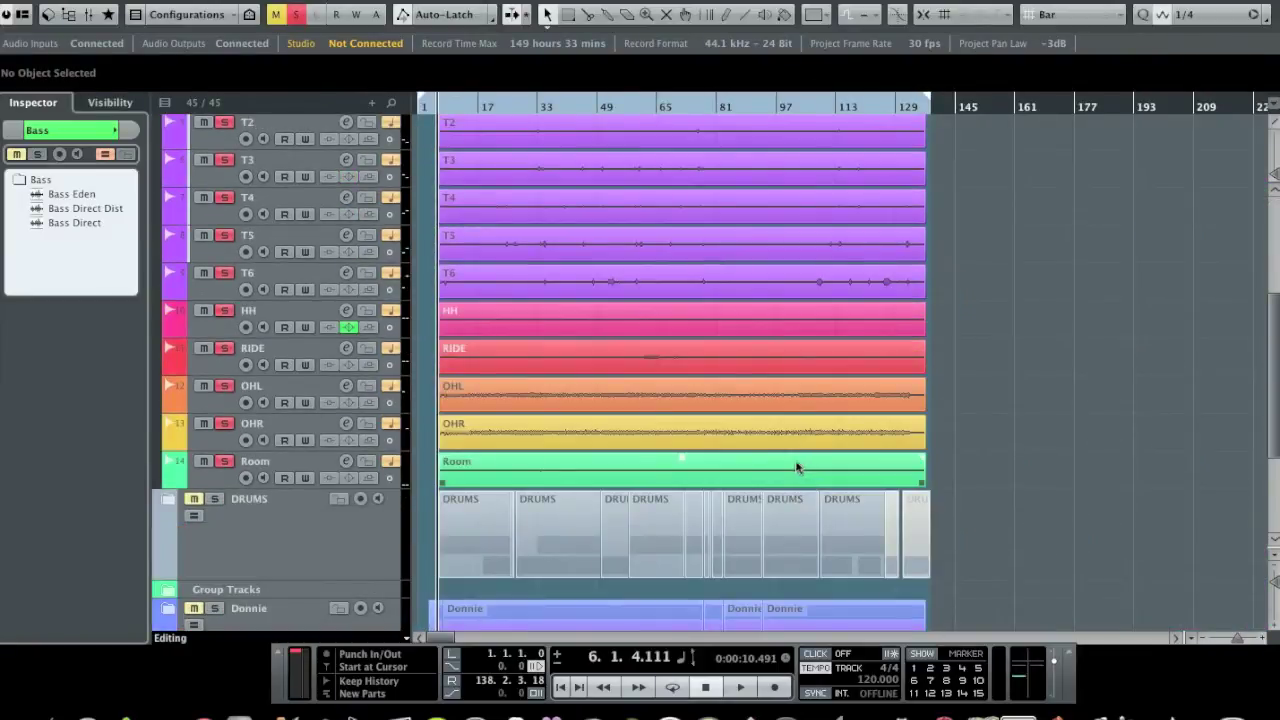
Collapse MIKE DRUMS, clear all solos, and expand the Donnie folder.
scroll(600, 428, up, 5)
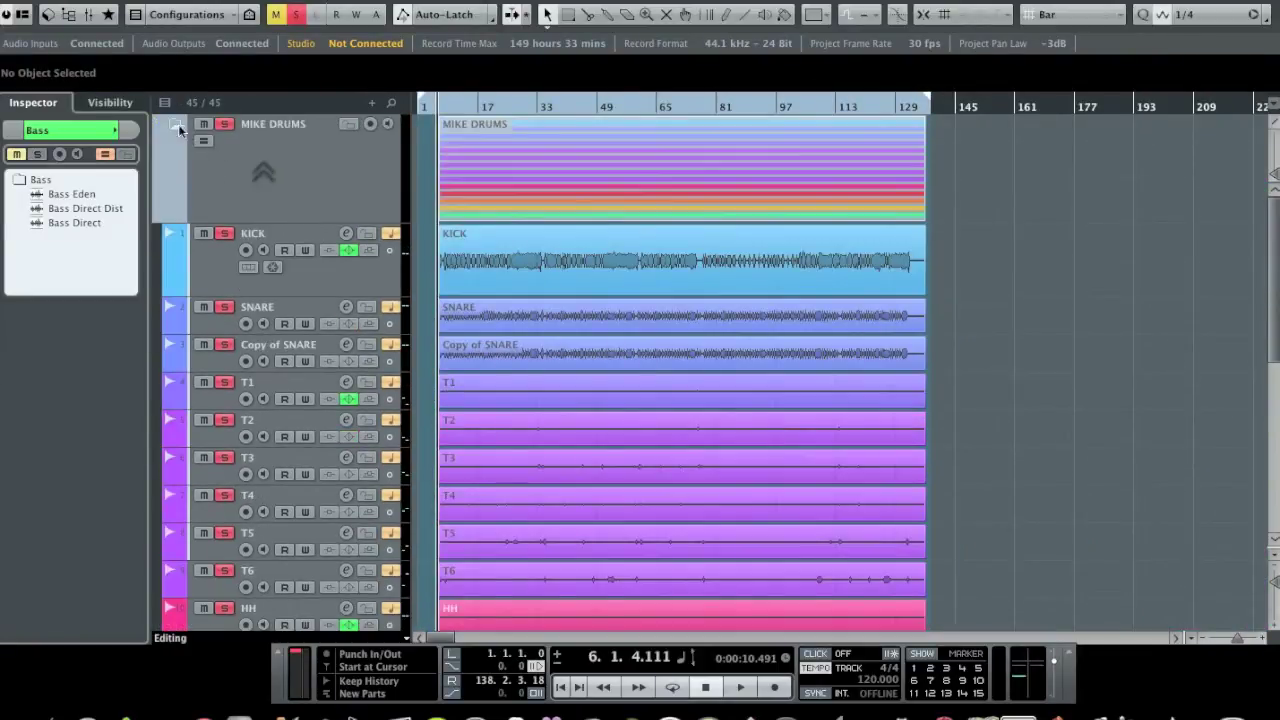
click(175, 124)
click(214, 124)
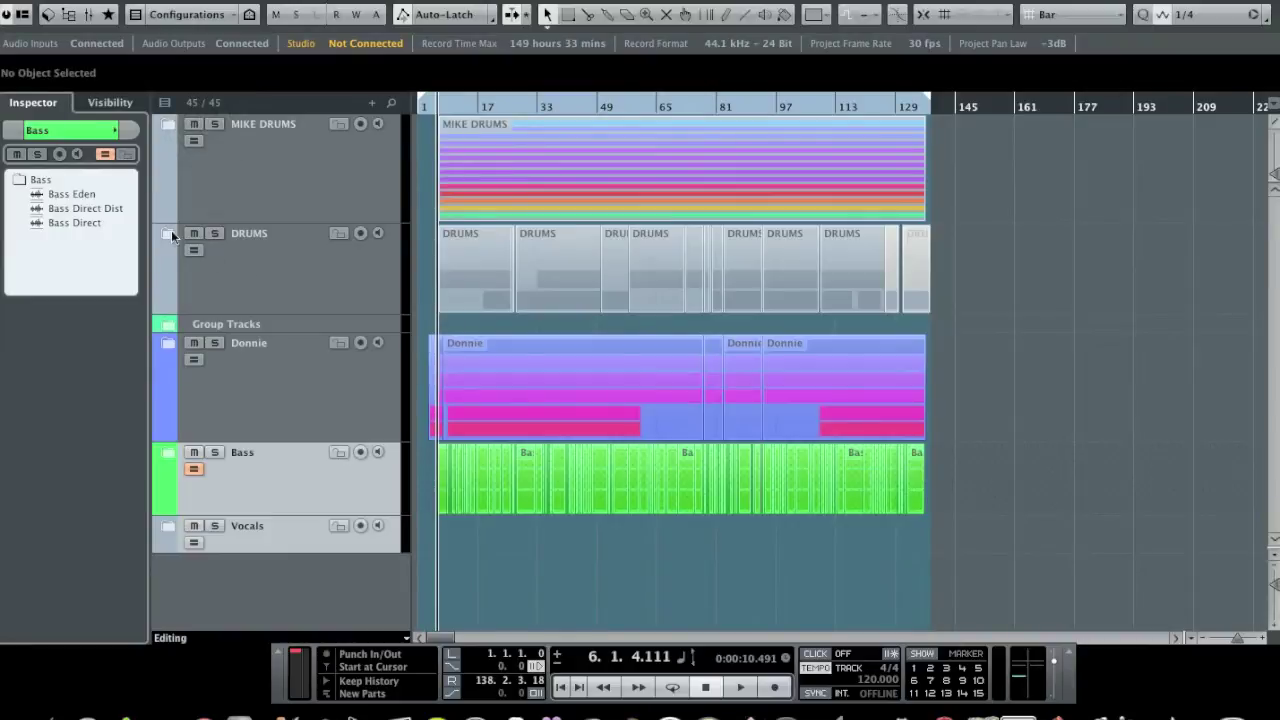
click(170, 342)
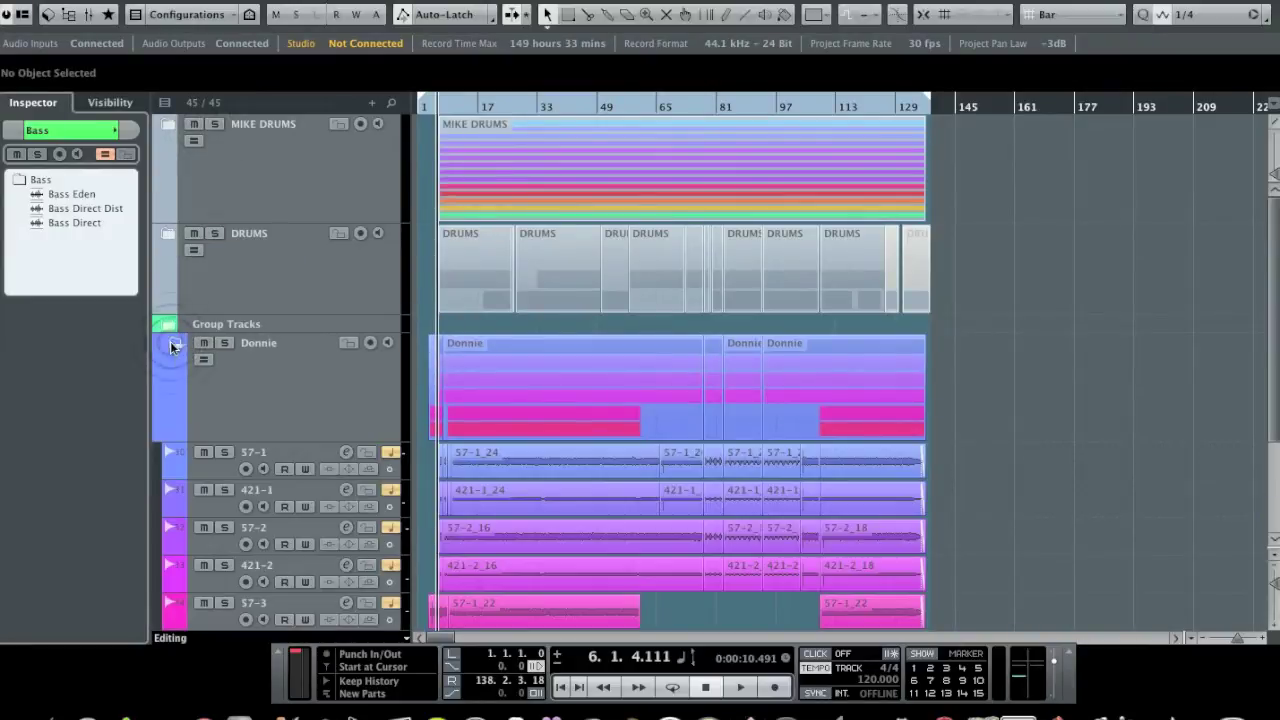
Zoom in on the opening bars, play from around bar 3, and stop near bar 7.
scroll(363, 353, down, 4)
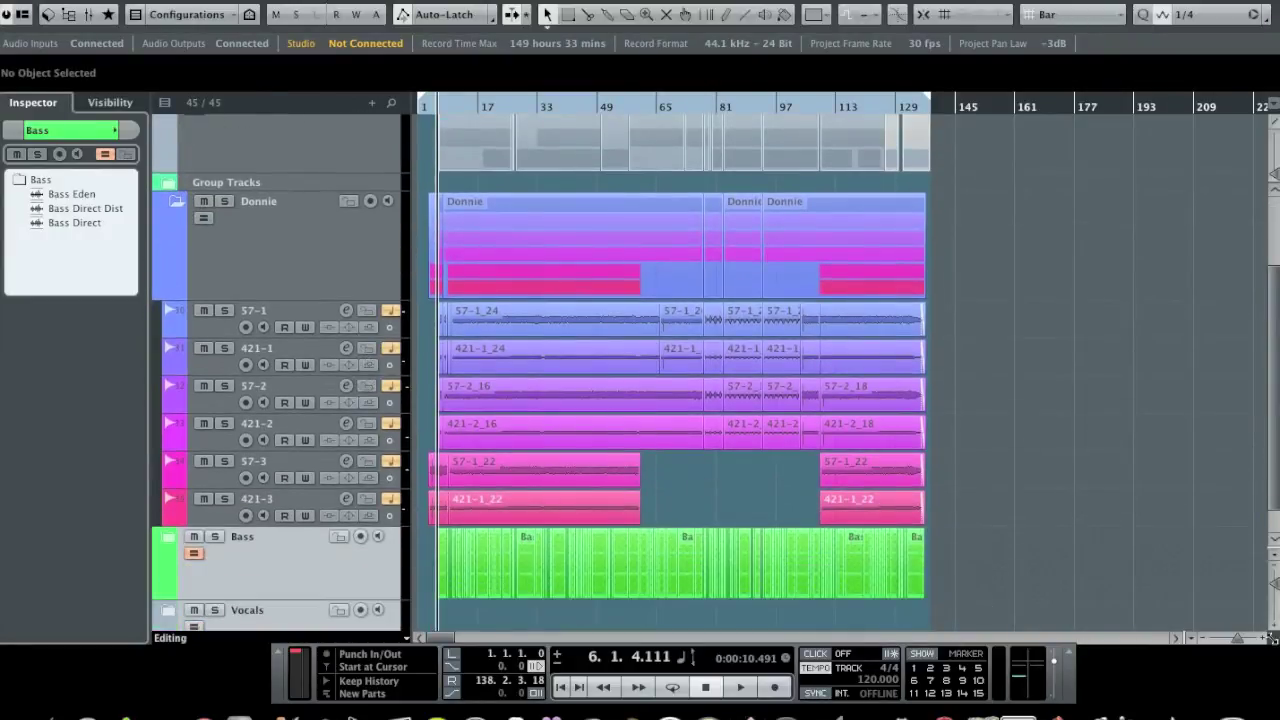
drag(1238, 638, 1243, 642)
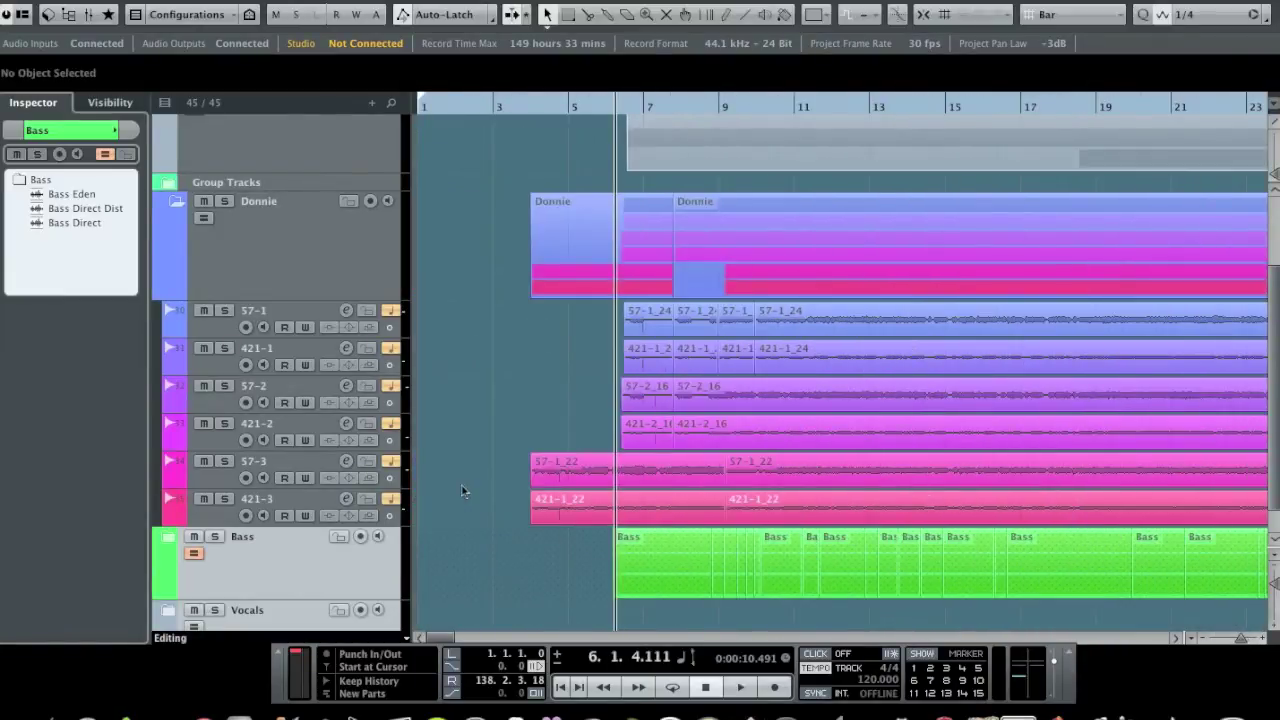
double_click(508, 108)
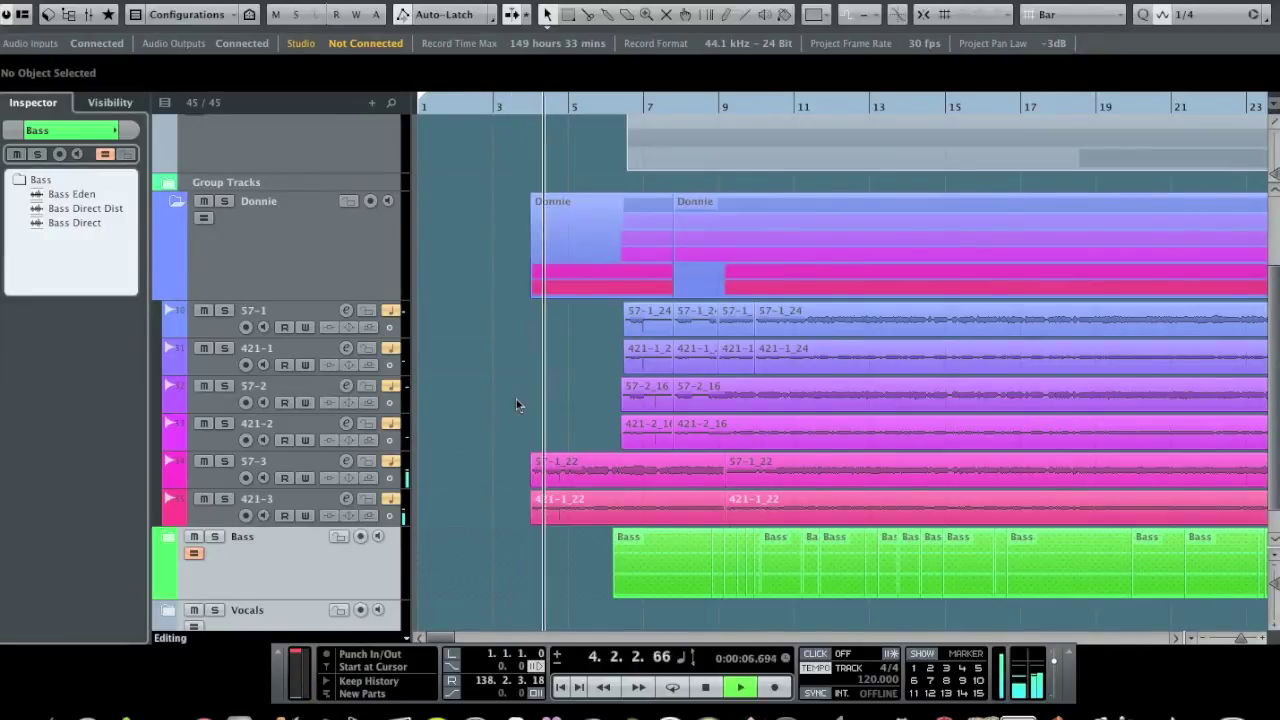
click(706, 686)
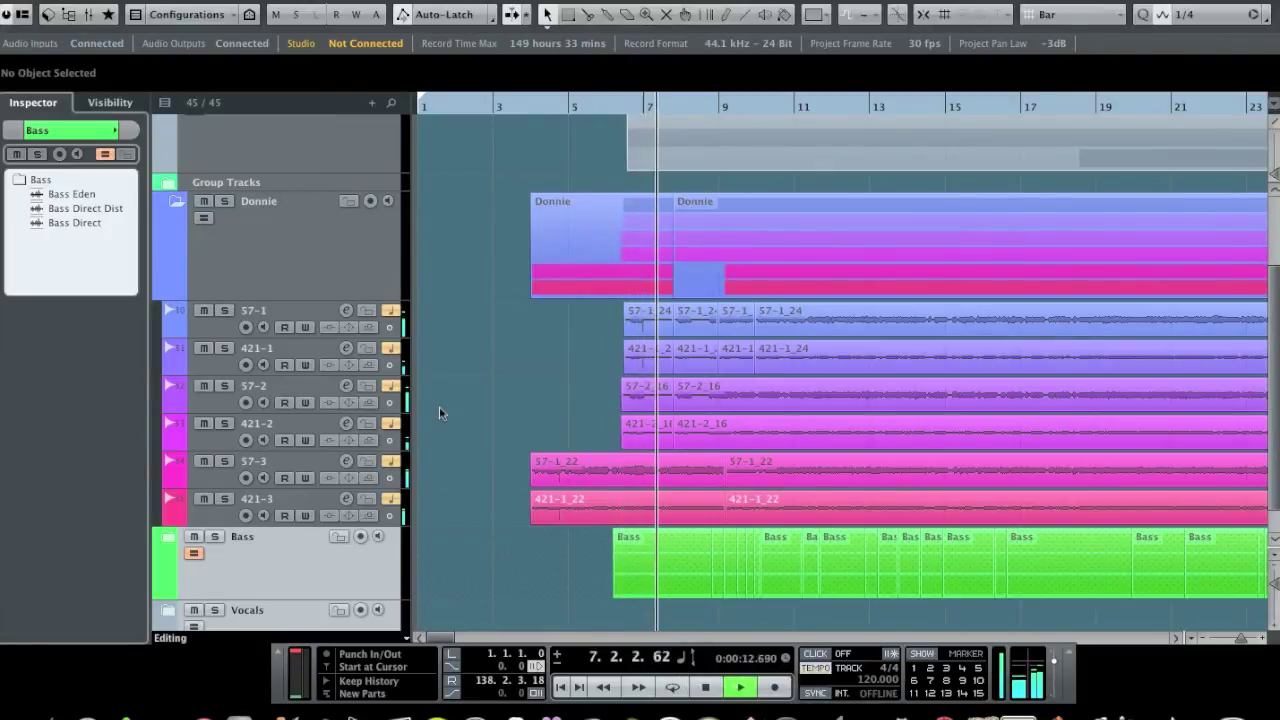
key(space)
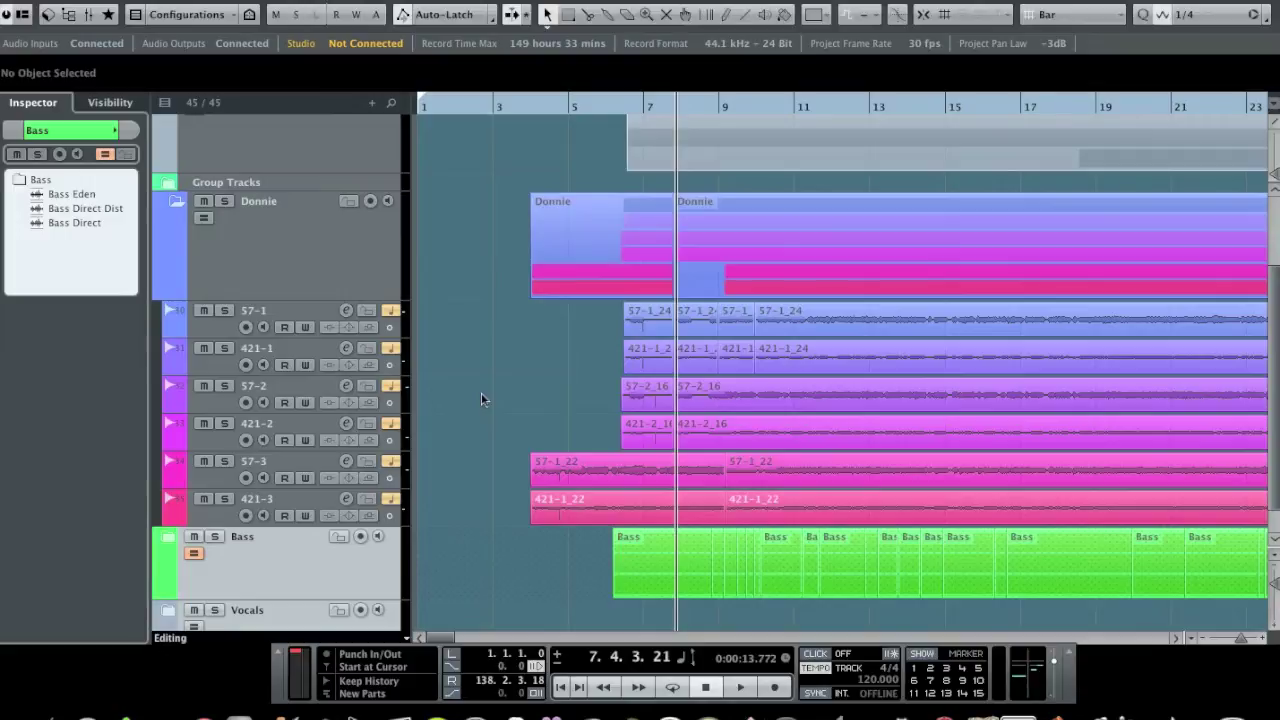
Select all events with Cmd+A, then browse the Edit > Select options without choosing one.
key(super+a)
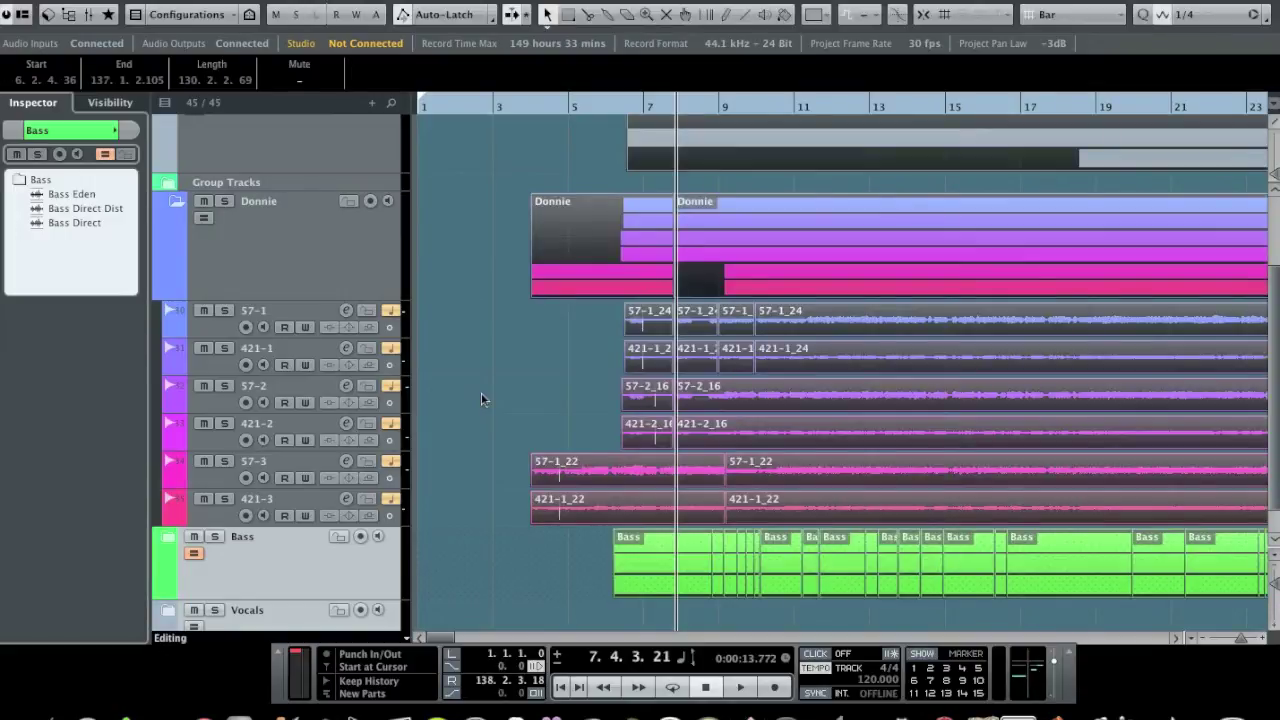
click(160, 2)
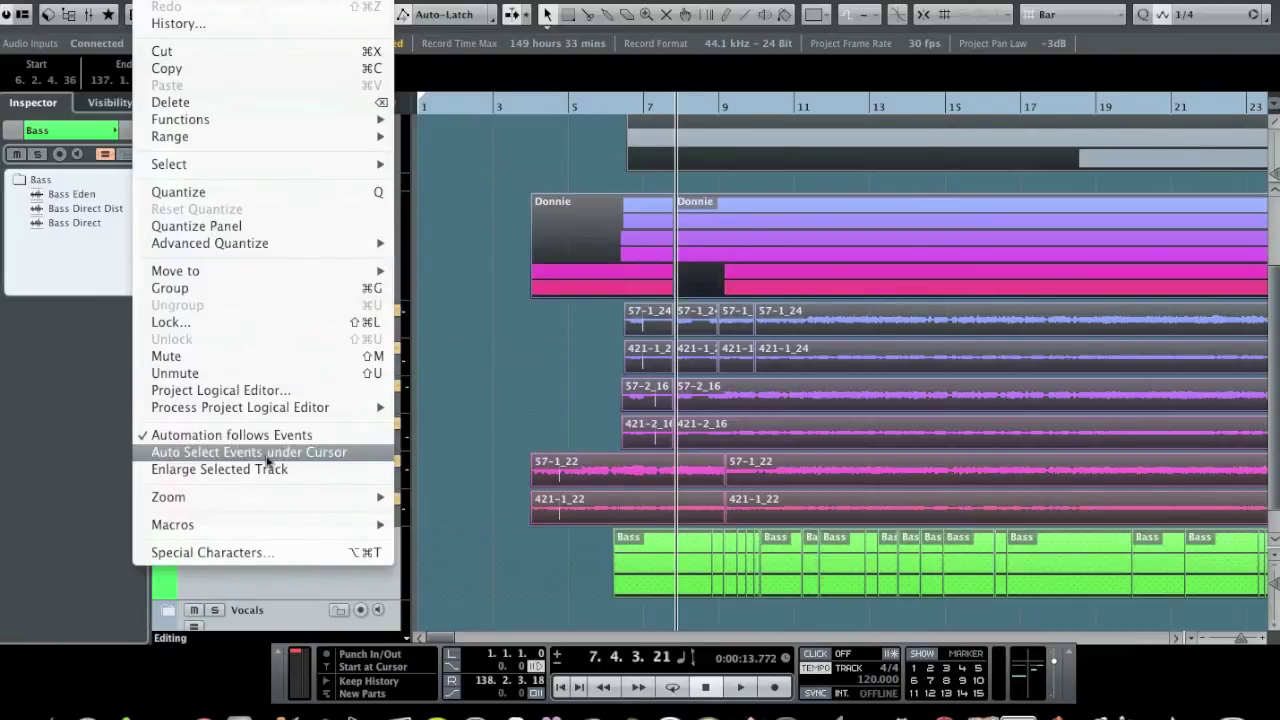
mouse_move(268, 507)
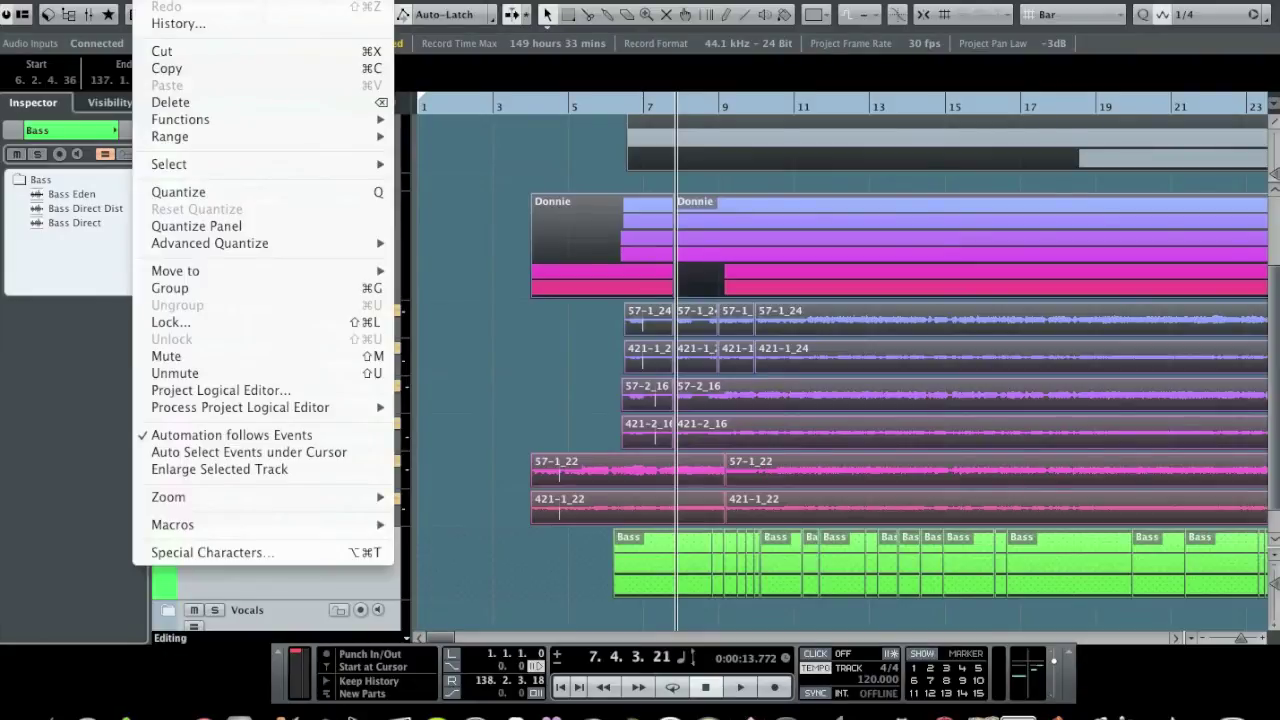
key(Escape)
mouse_move(276, 170)
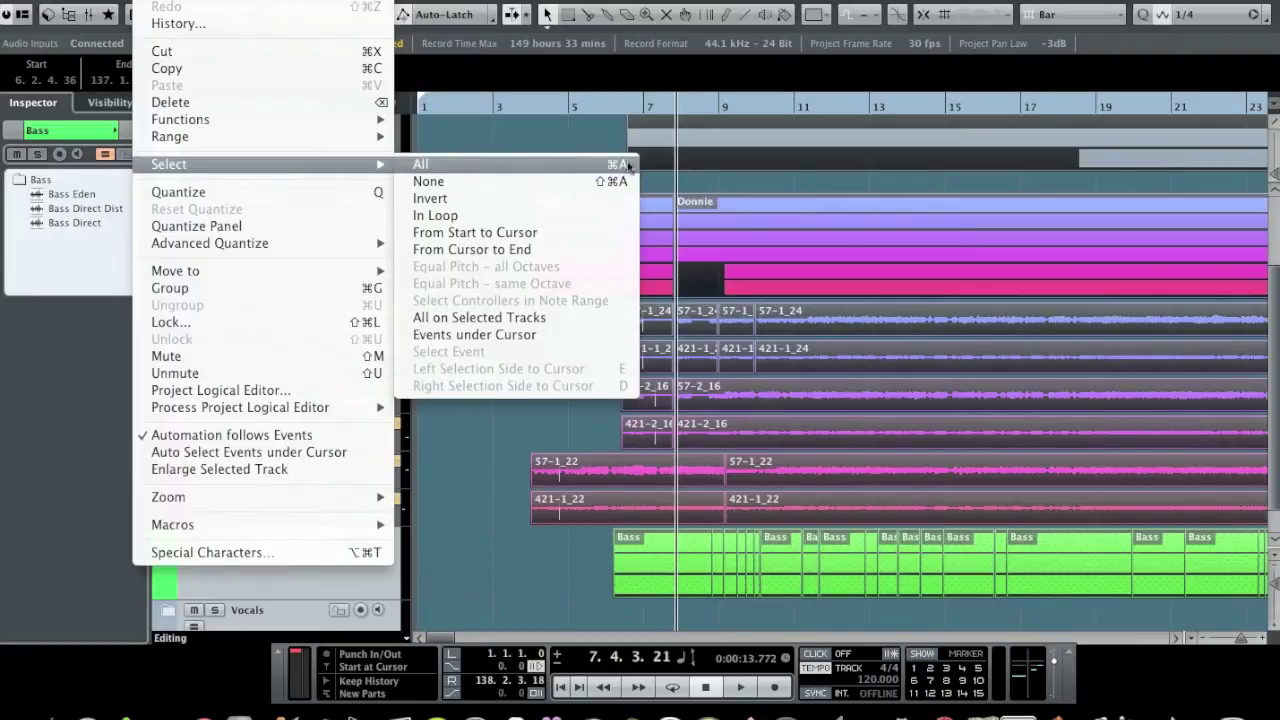
click(613, 165)
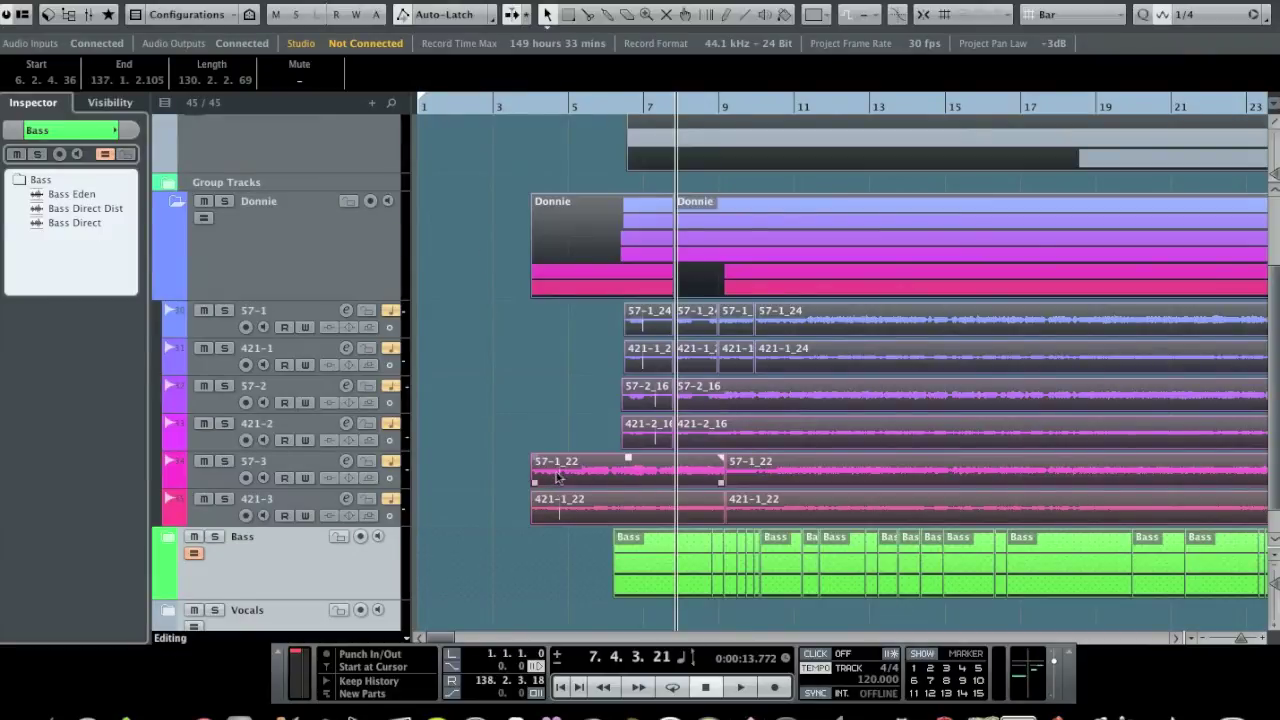
Drag the events earlier, zoom in on the song start, and inspect parts 57-1_22 and 421-1_22.
drag(580, 476, 476, 486)
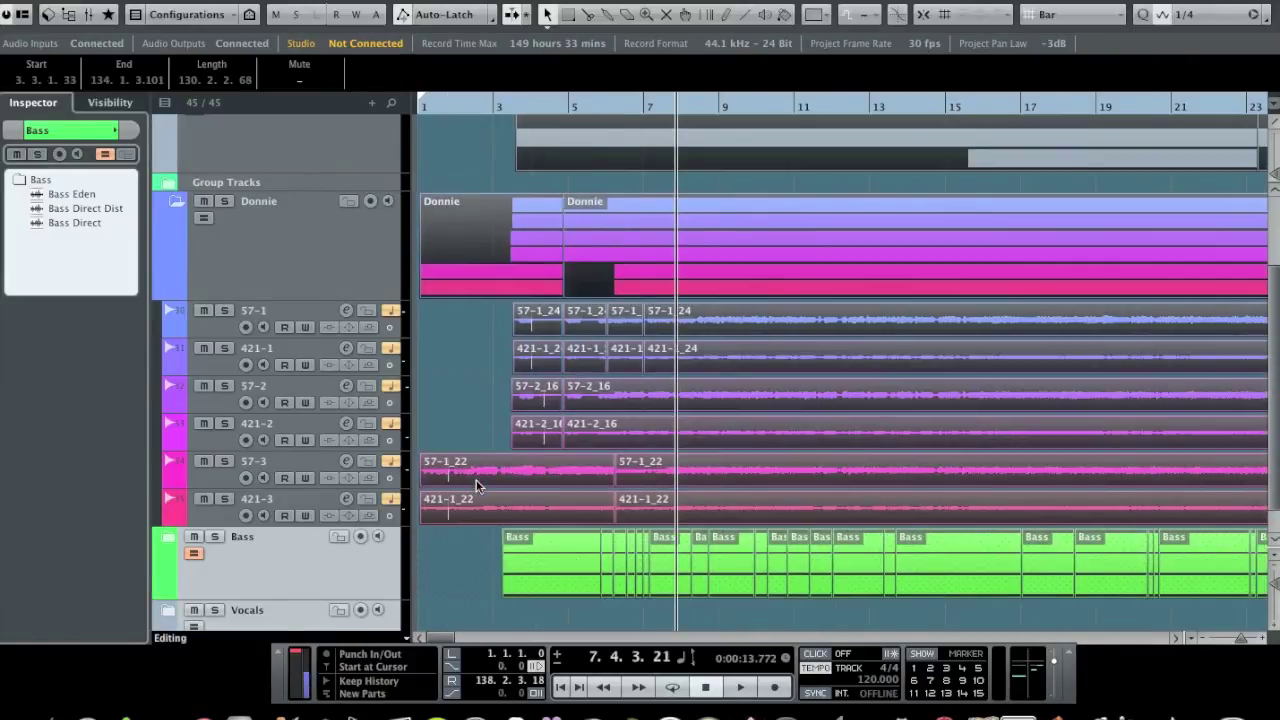
drag(1236, 640, 1240, 641)
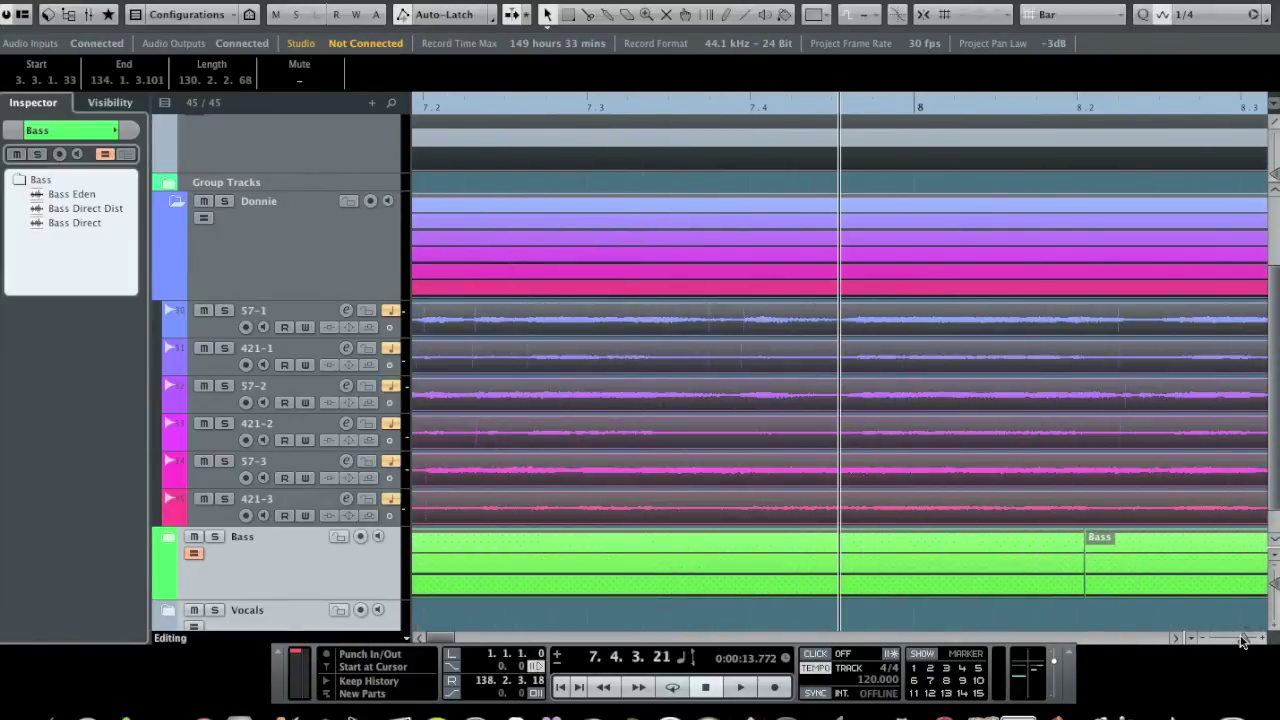
click(562, 687)
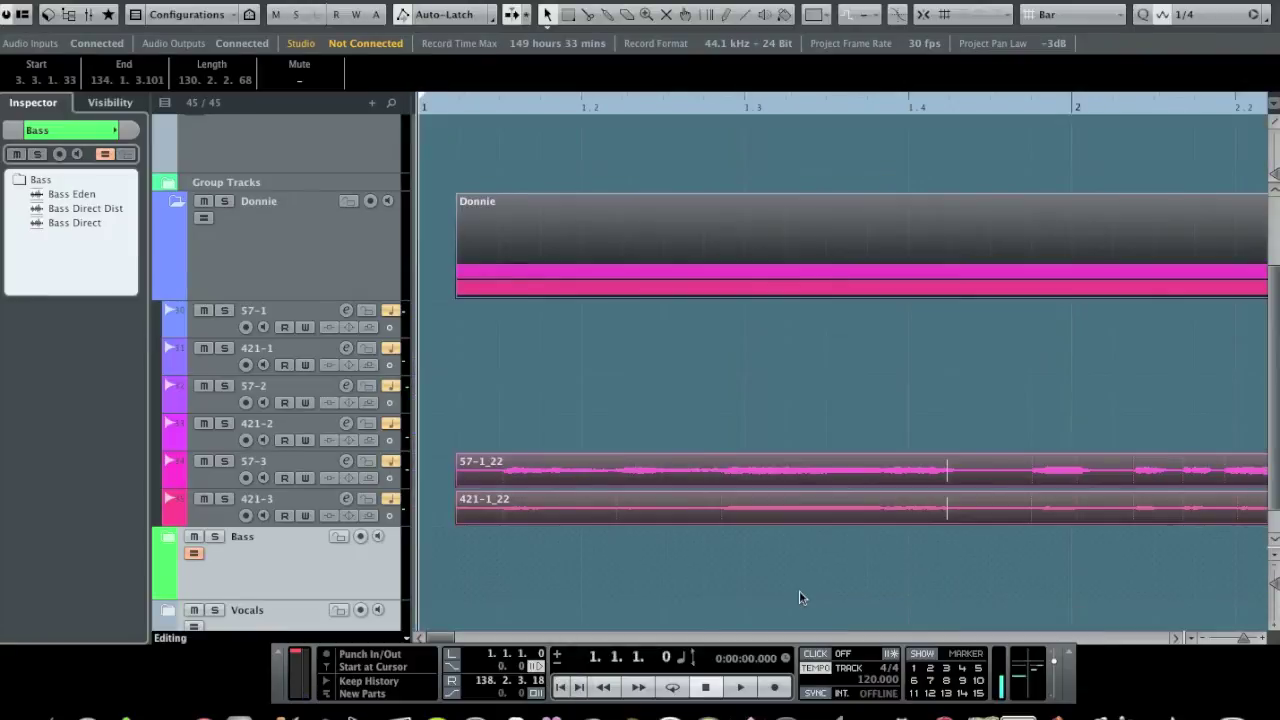
click(1263, 643)
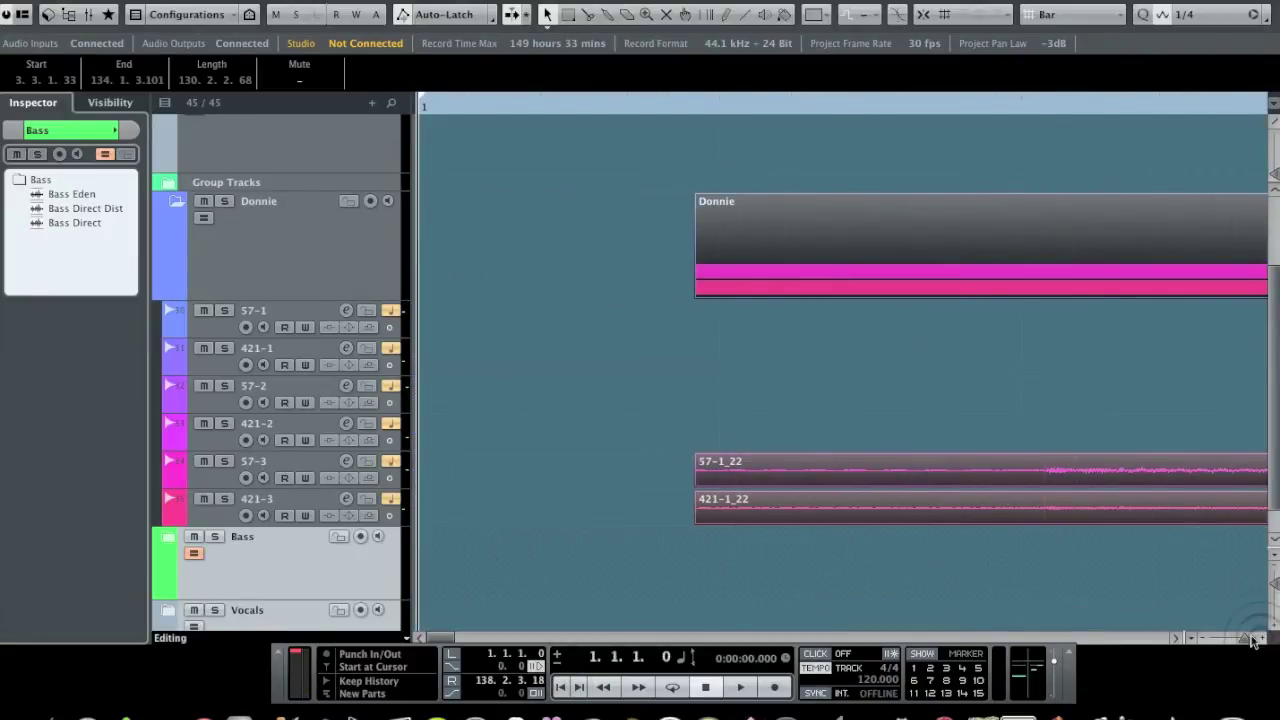
click(639, 486)
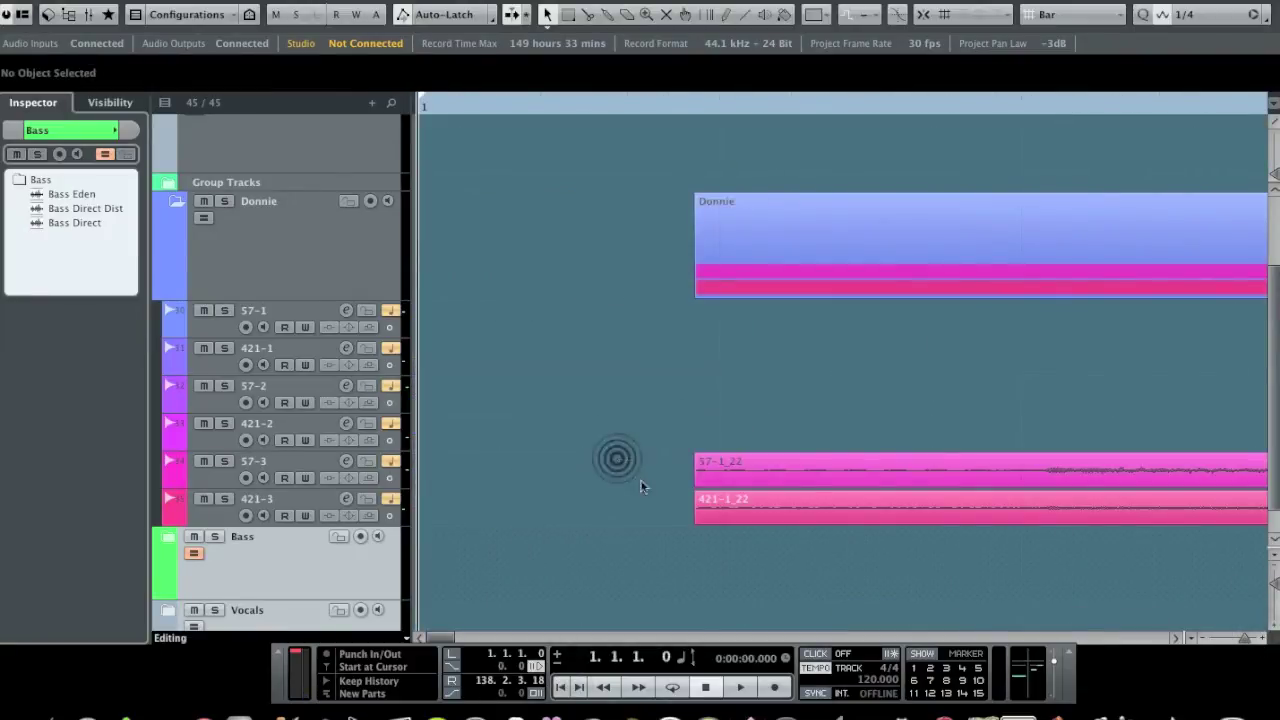
drag(618, 458, 1042, 515)
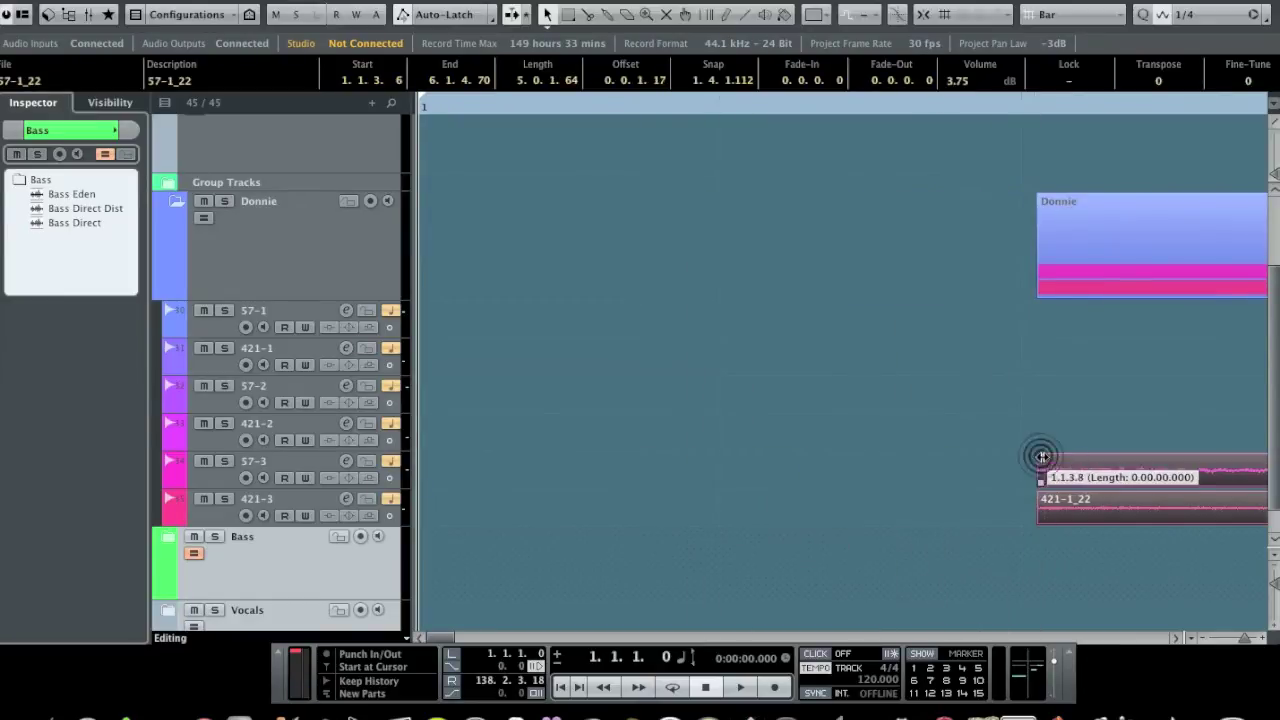
click(1001, 443)
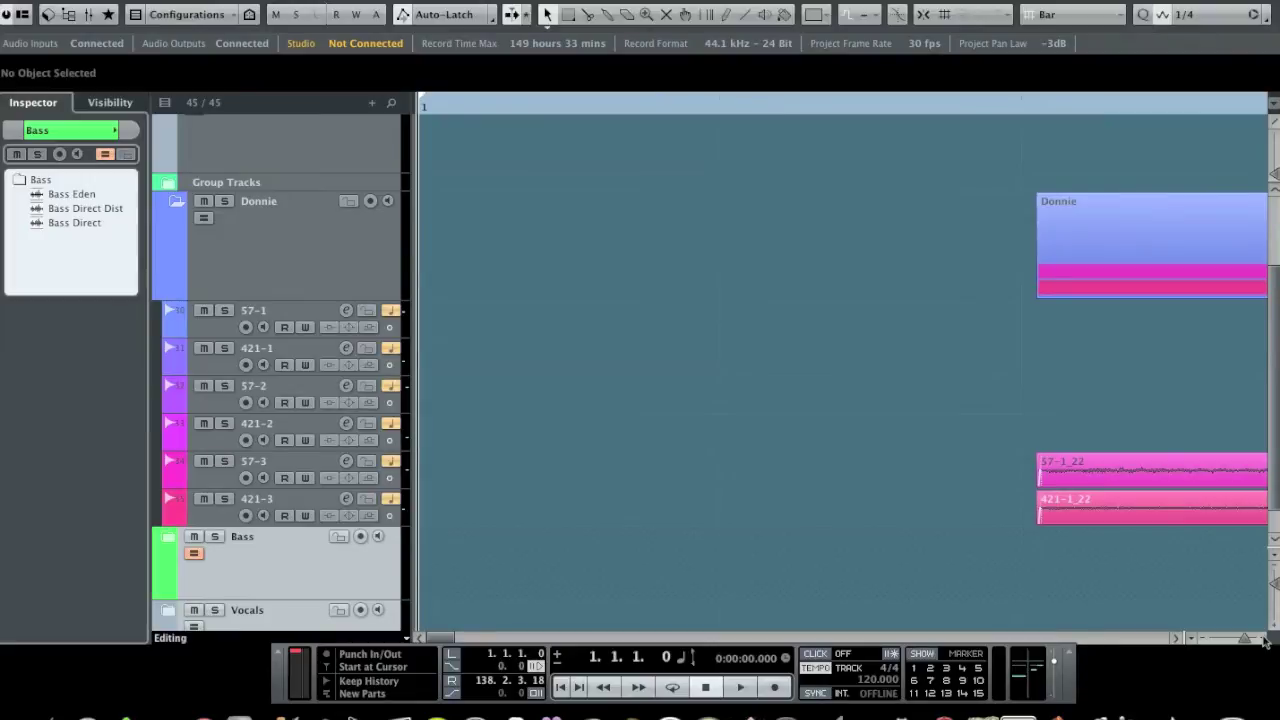
Reselect all parts and drag them left until the earliest parts start at bar 1, then zoom out.
key(super+a)
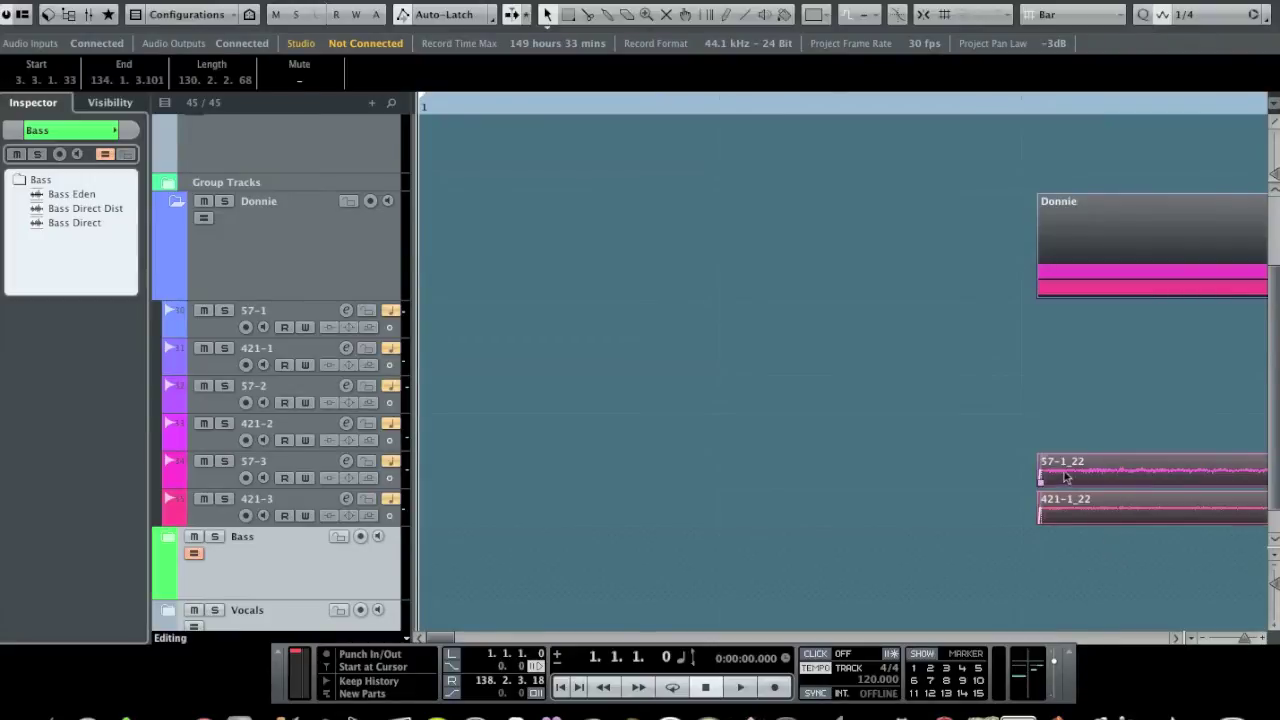
drag(1070, 478, 466, 510)
drag(1100, 472, 475, 482)
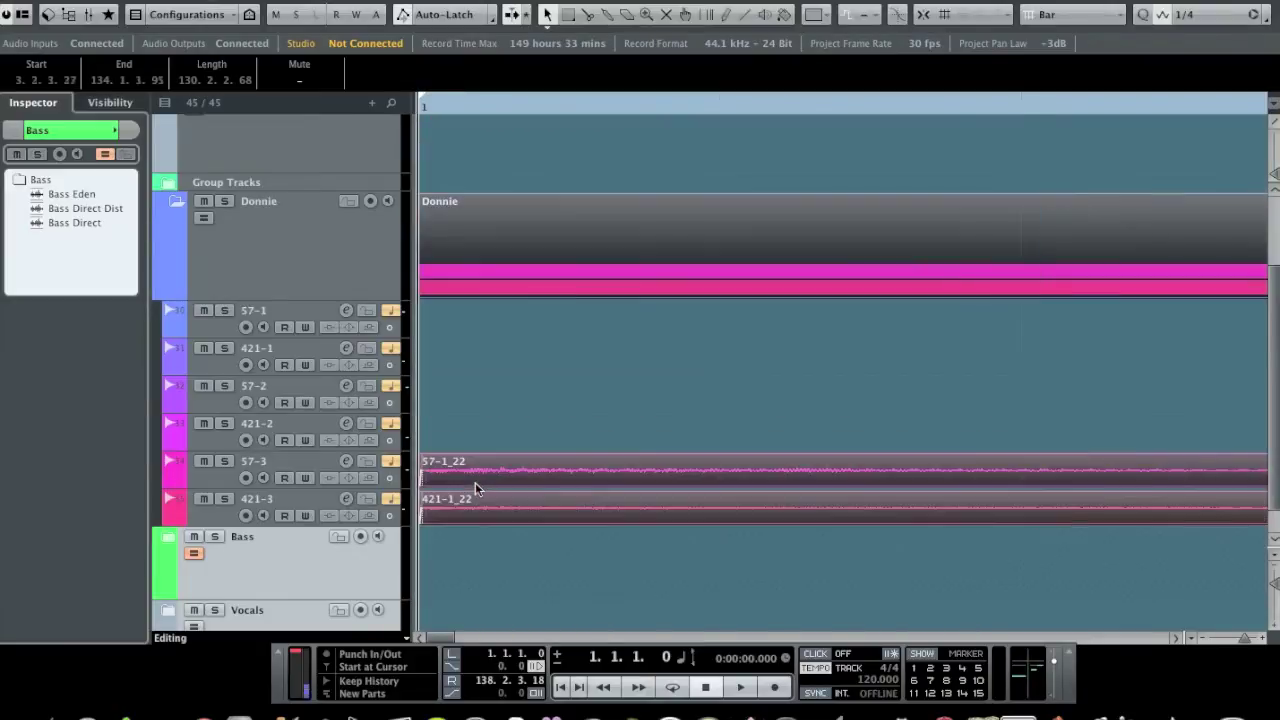
click(589, 400)
click(1240, 640)
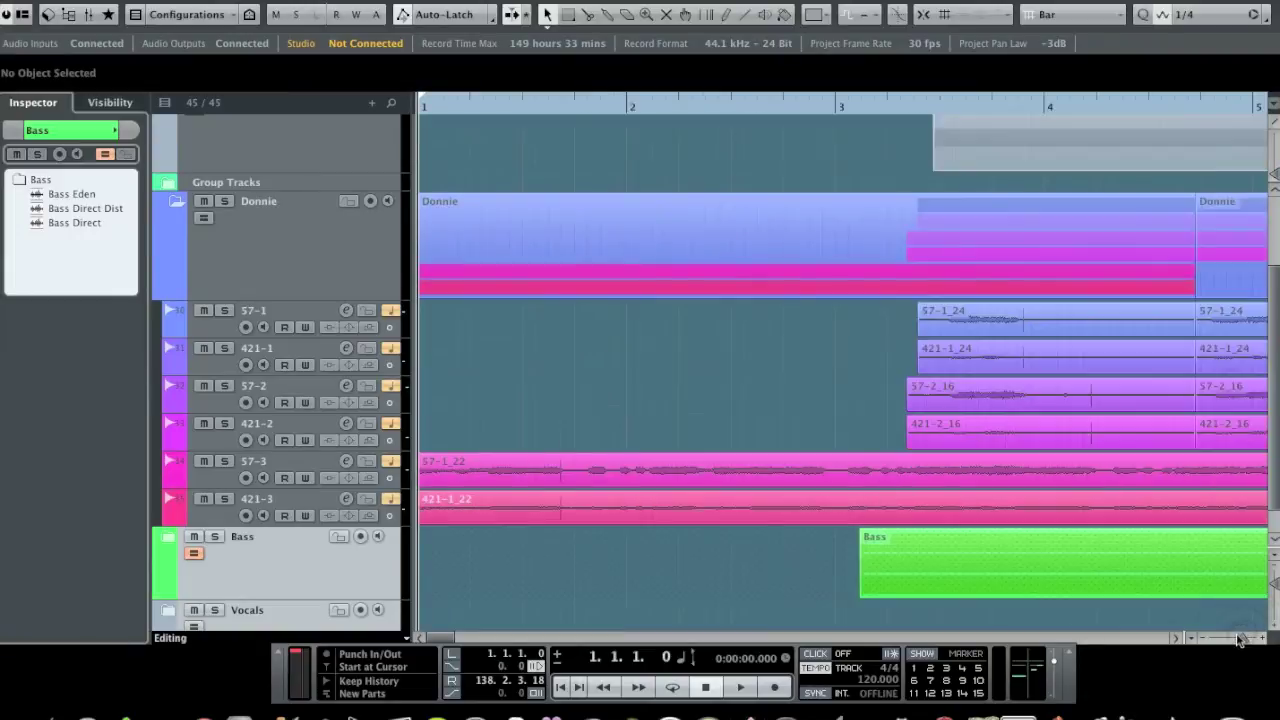
click(1240, 640)
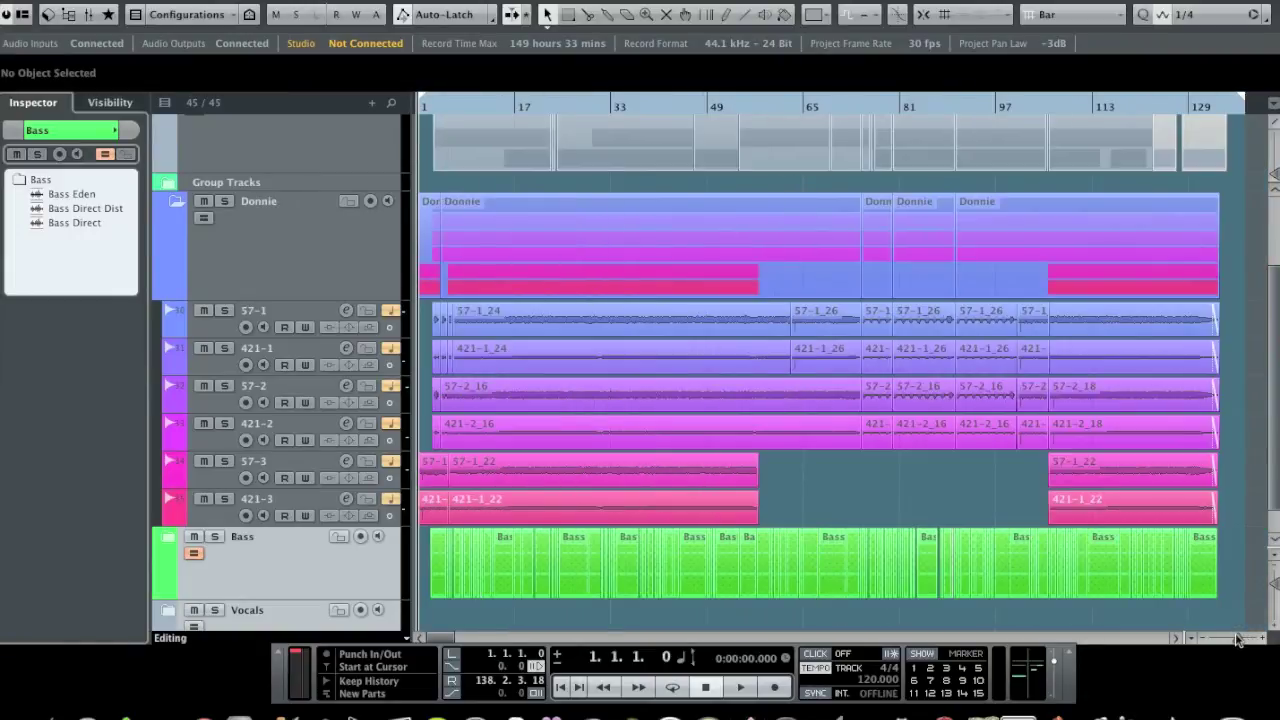
Collapse the Donnie folder, zoom in on bars 1–6, and start playback.
click(176, 205)
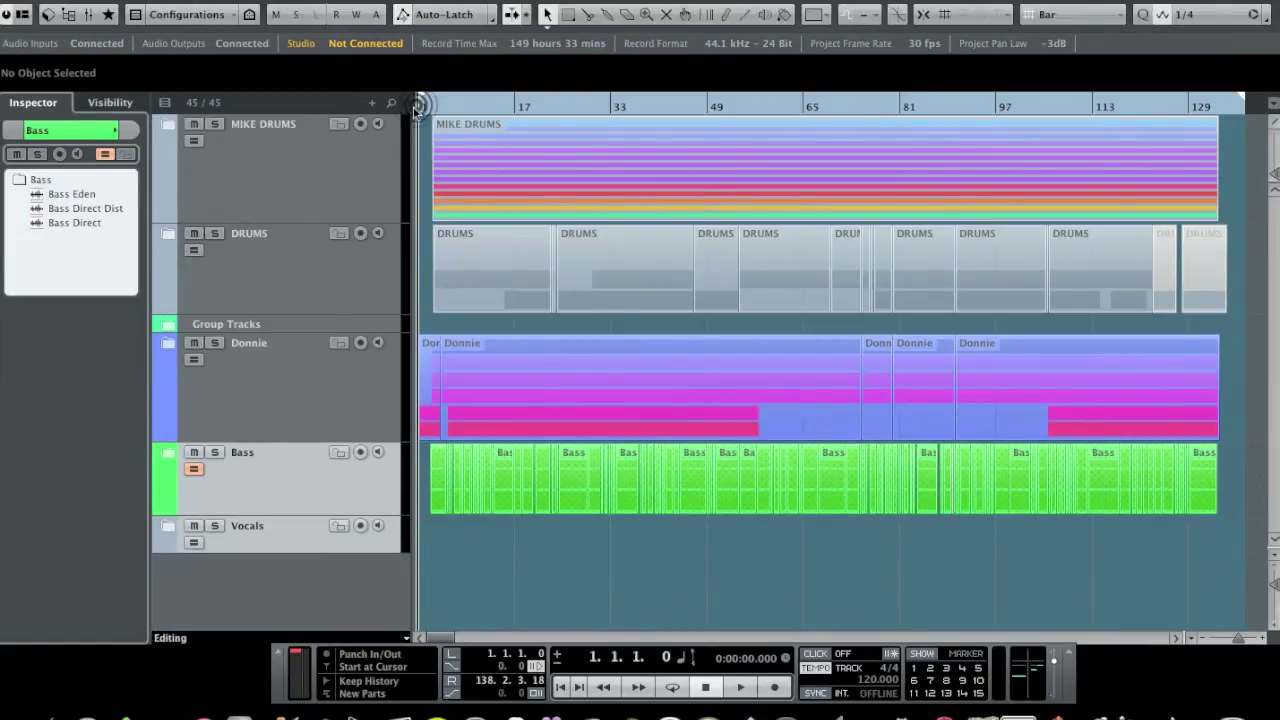
drag(418, 112, 454, 467)
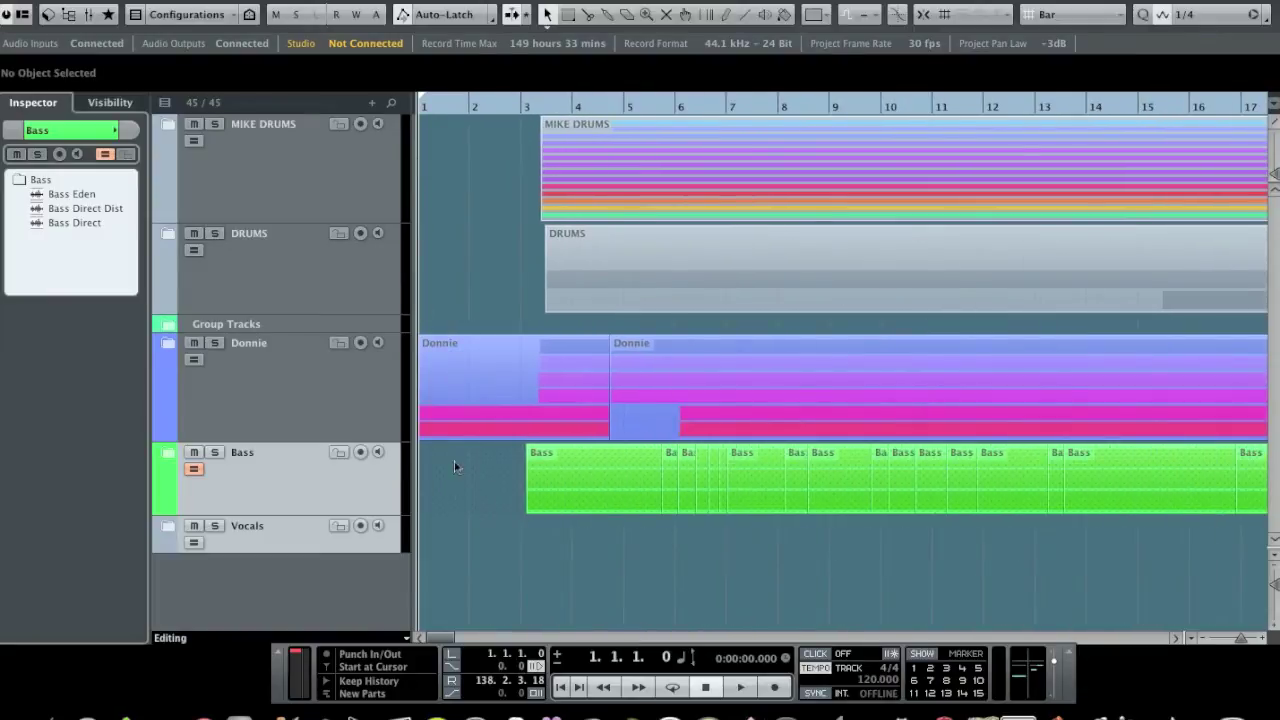
drag(432, 110, 463, 257)
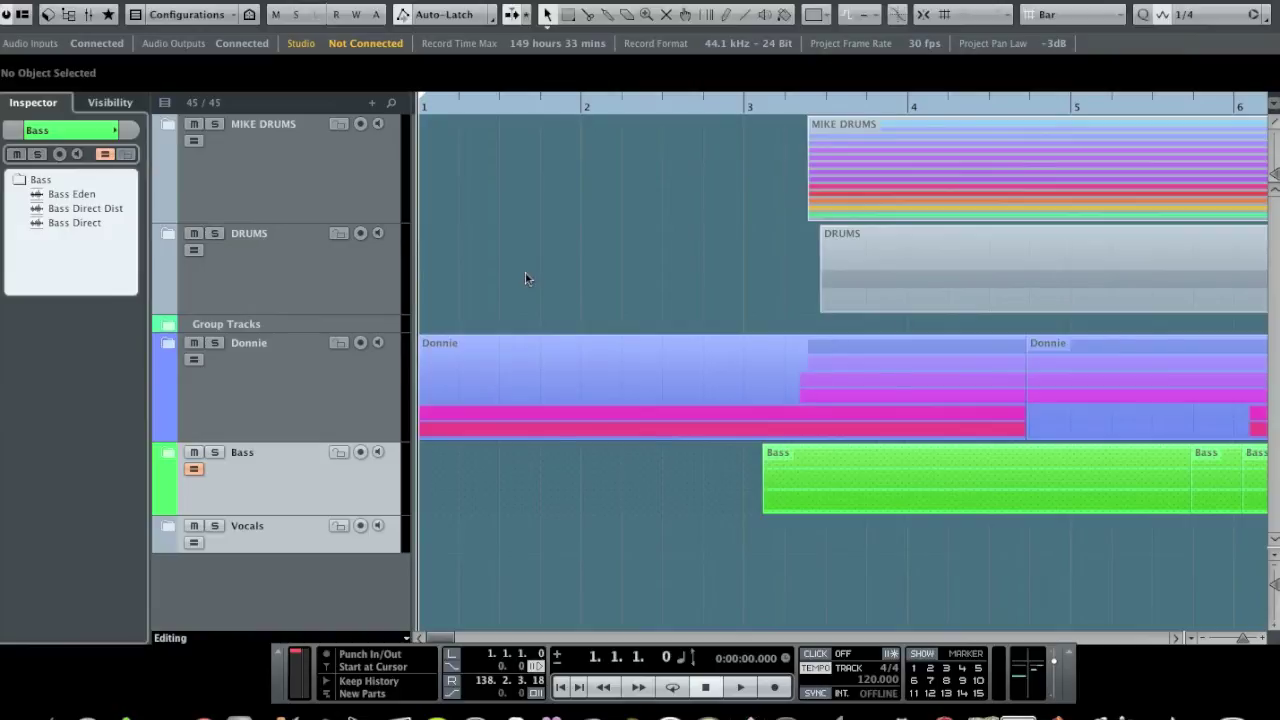
key(space)
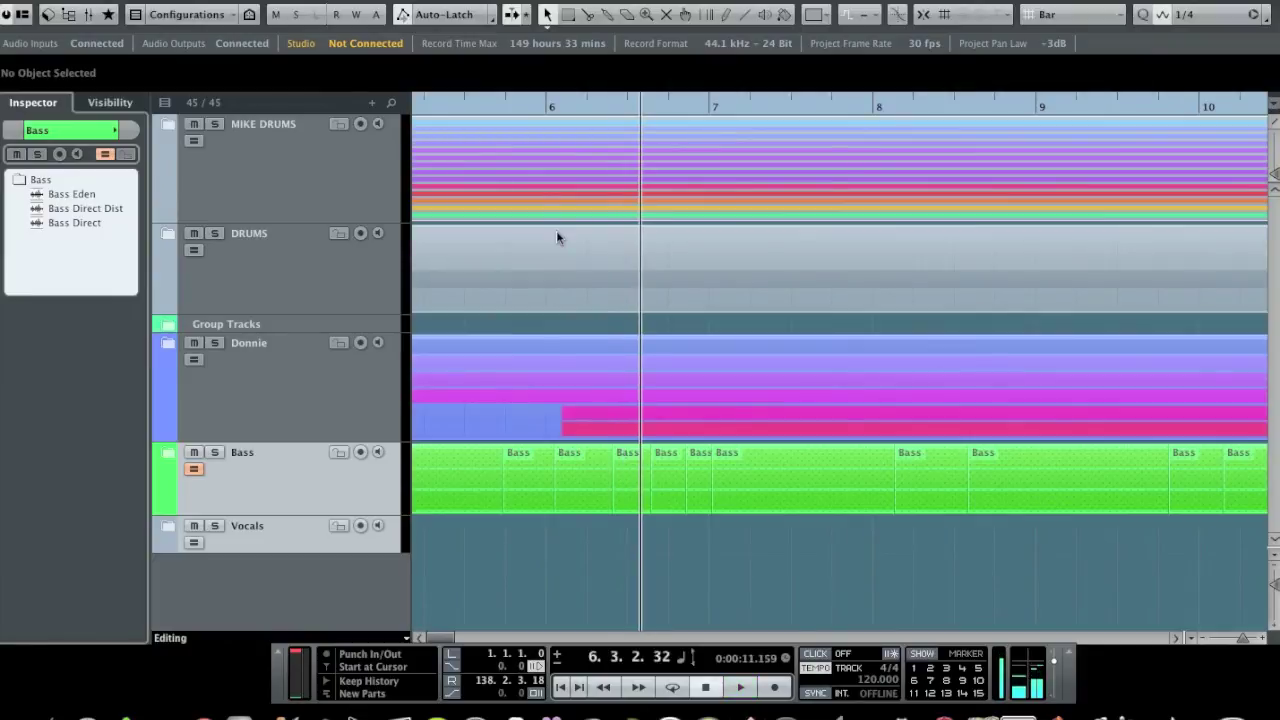
click(561, 687)
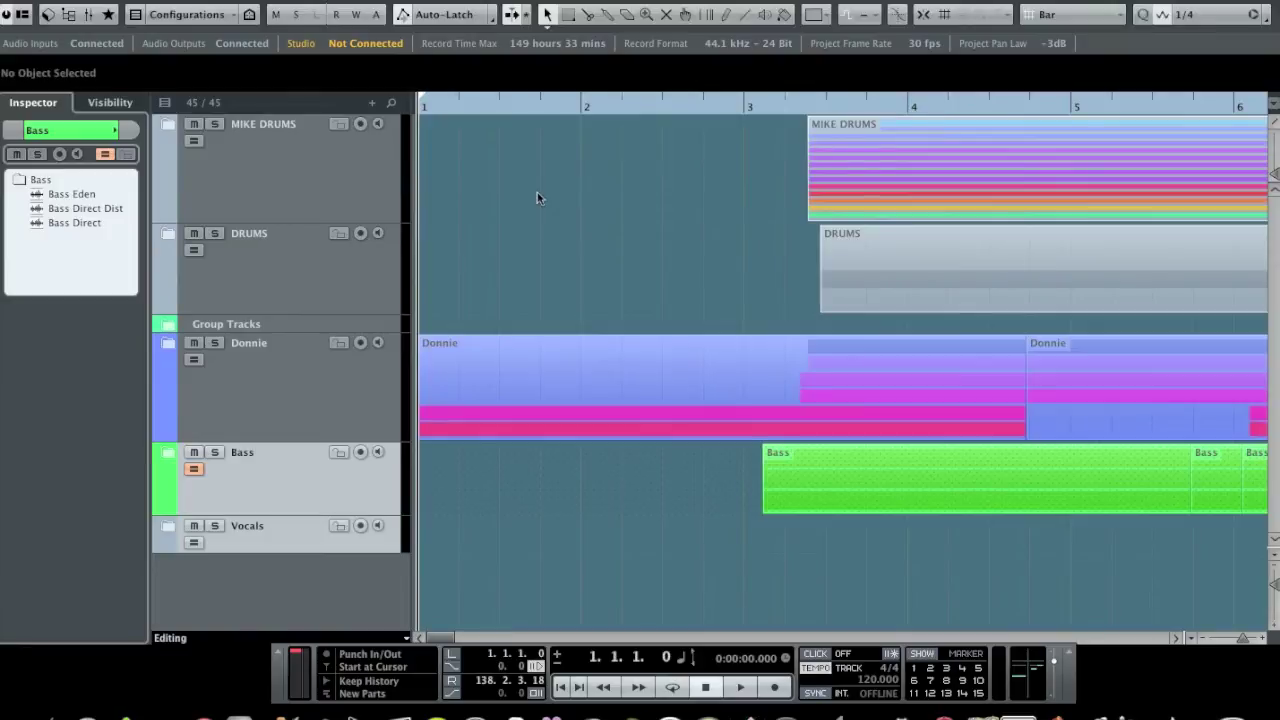
key(space)
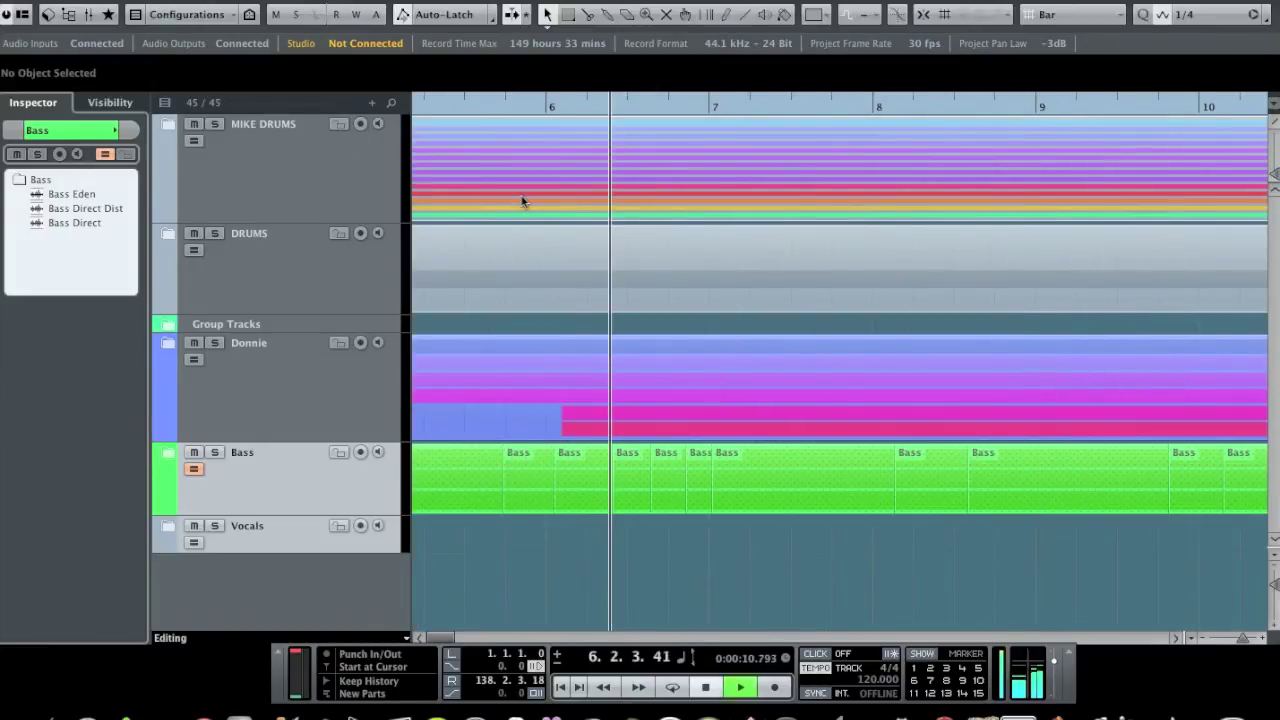
Expand MIKE DRUMS, place the cursor near bar 6, and zoom the drum waveforms to show bars 4–8.
click(169, 124)
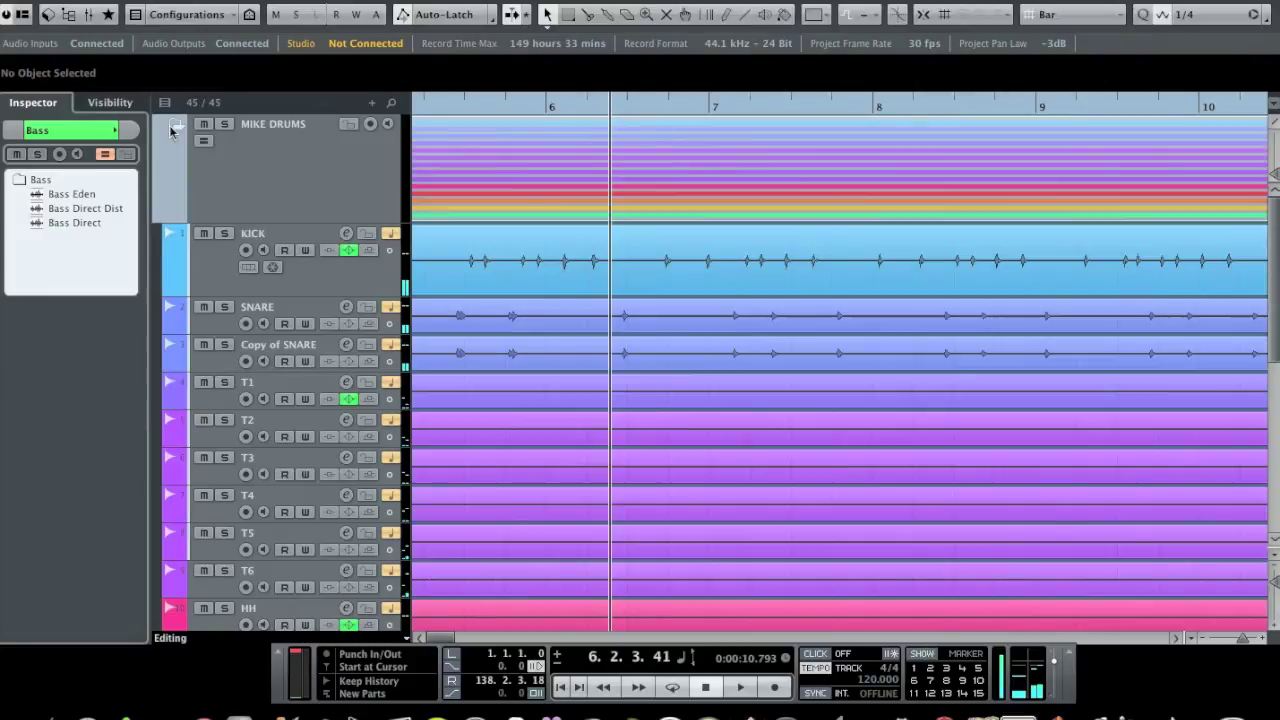
scroll(497, 225, down, 6)
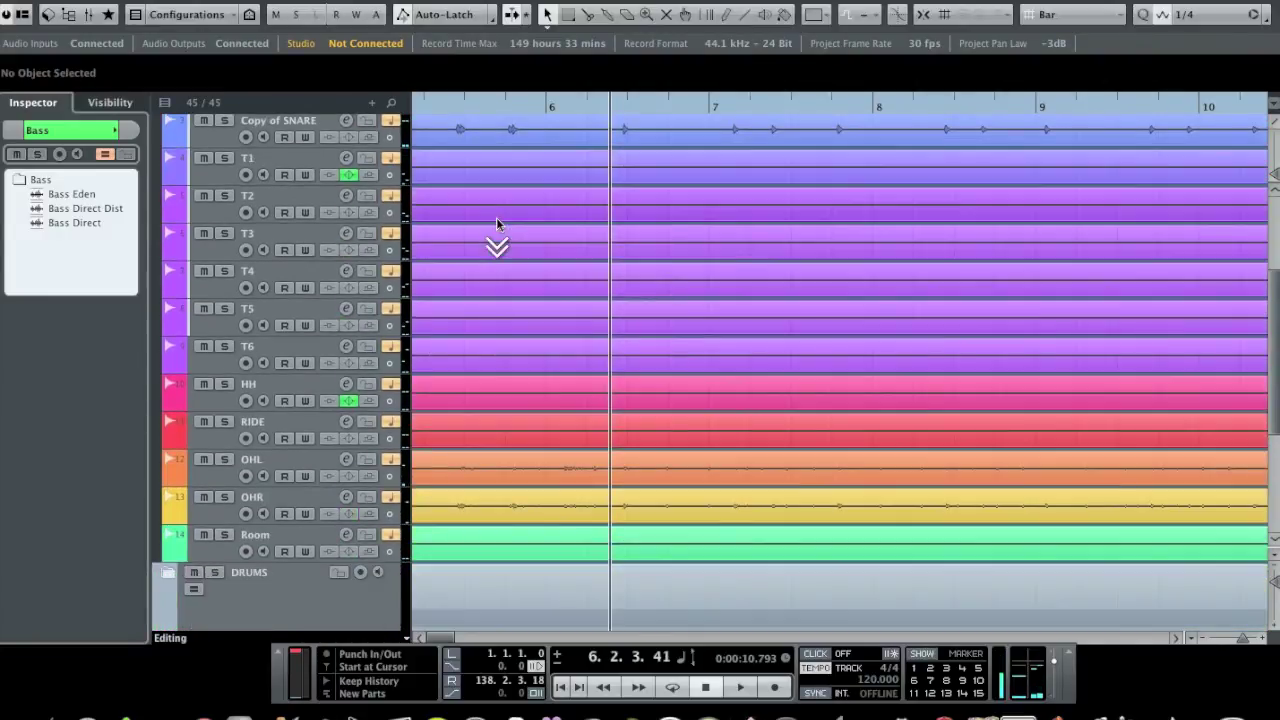
click(564, 108)
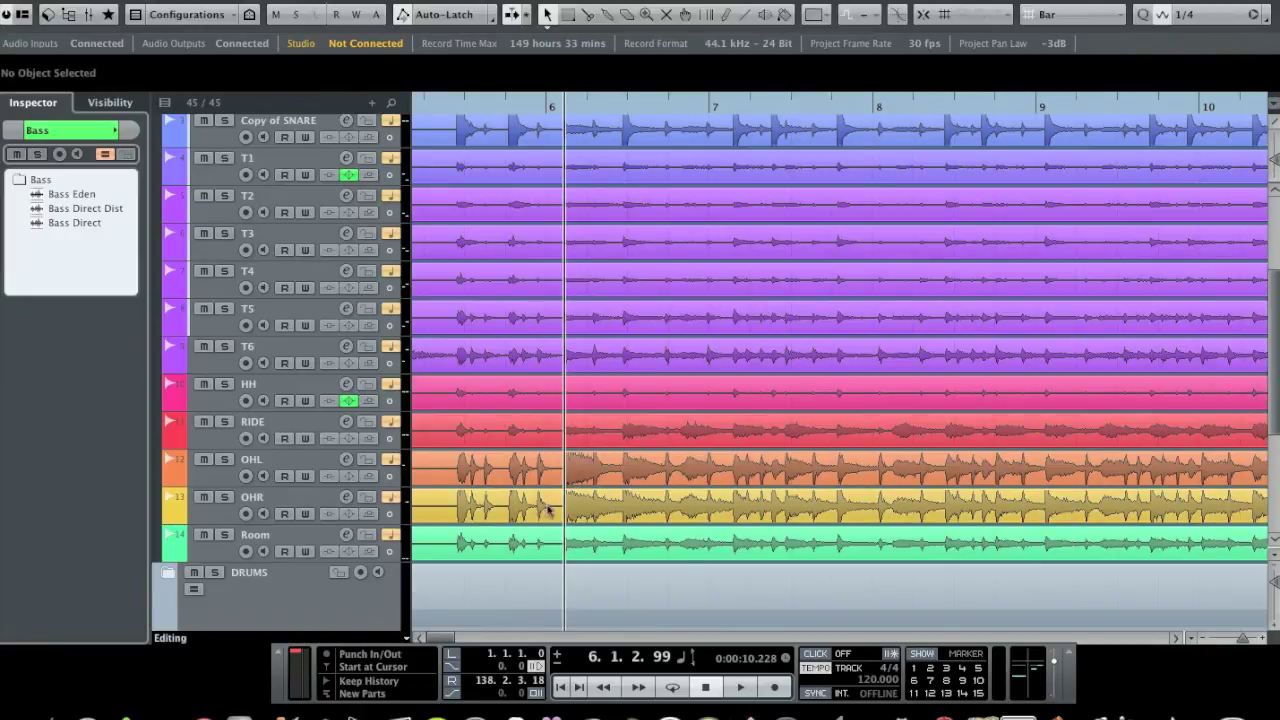
click(1243, 638)
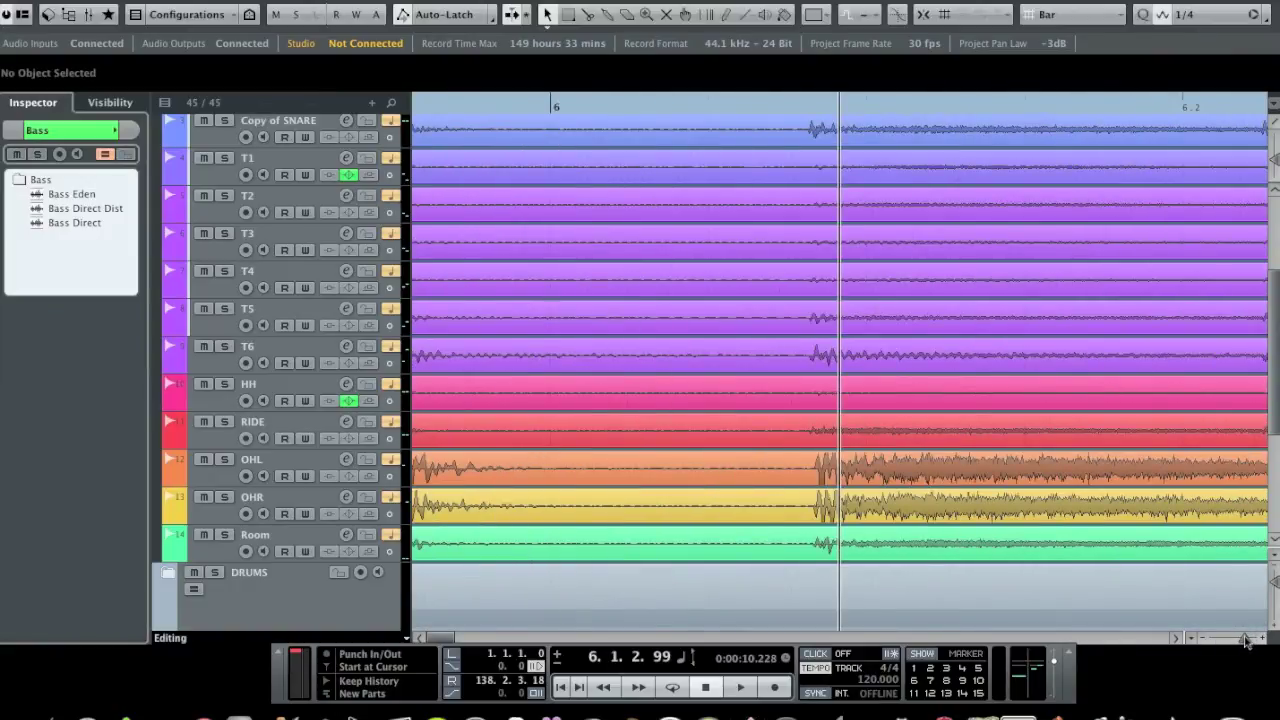
key(shift+f)
key(h)
key(h)
key(h)
key(h)
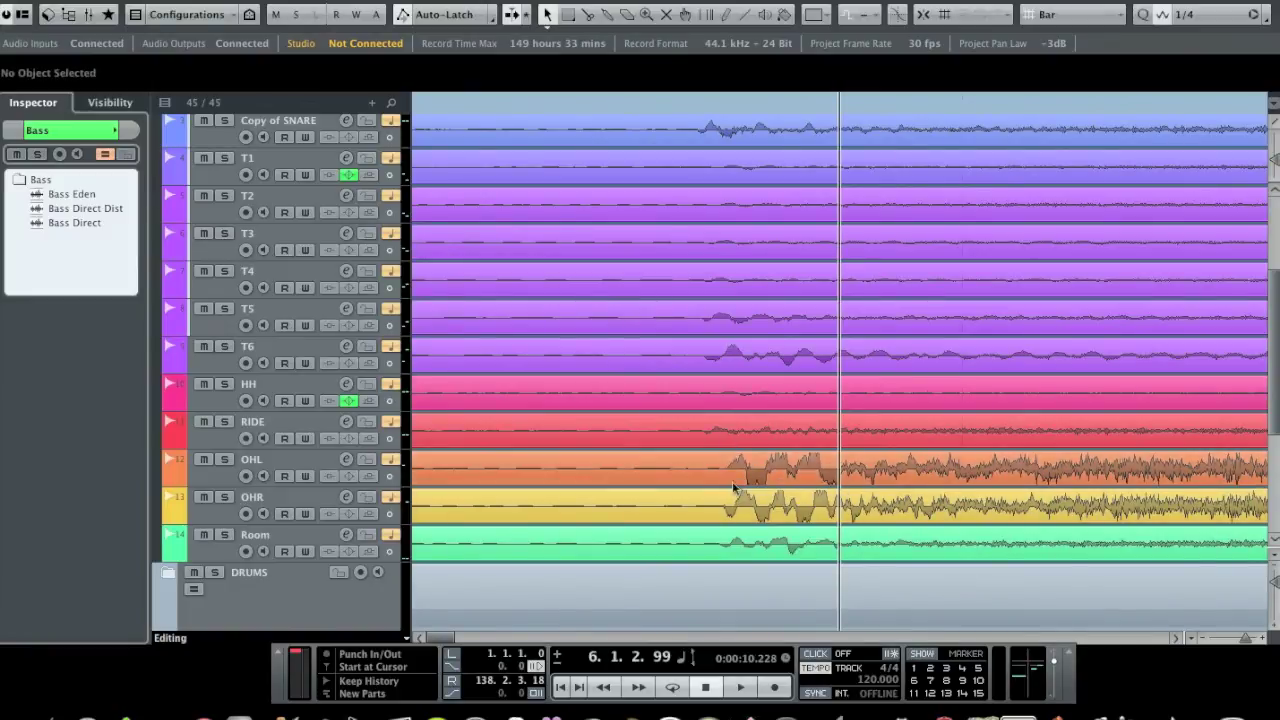
click(1203, 642)
click(1203, 642)
click(1203, 642)
click(1203, 642)
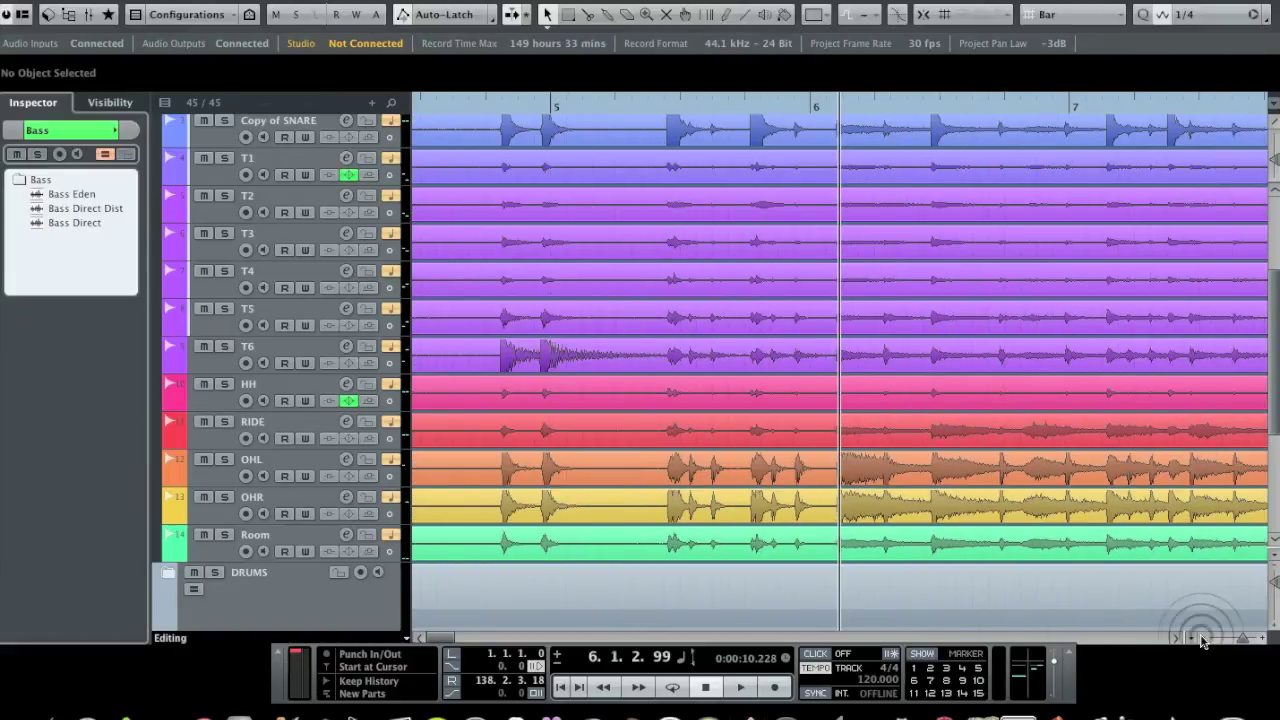
click(1203, 642)
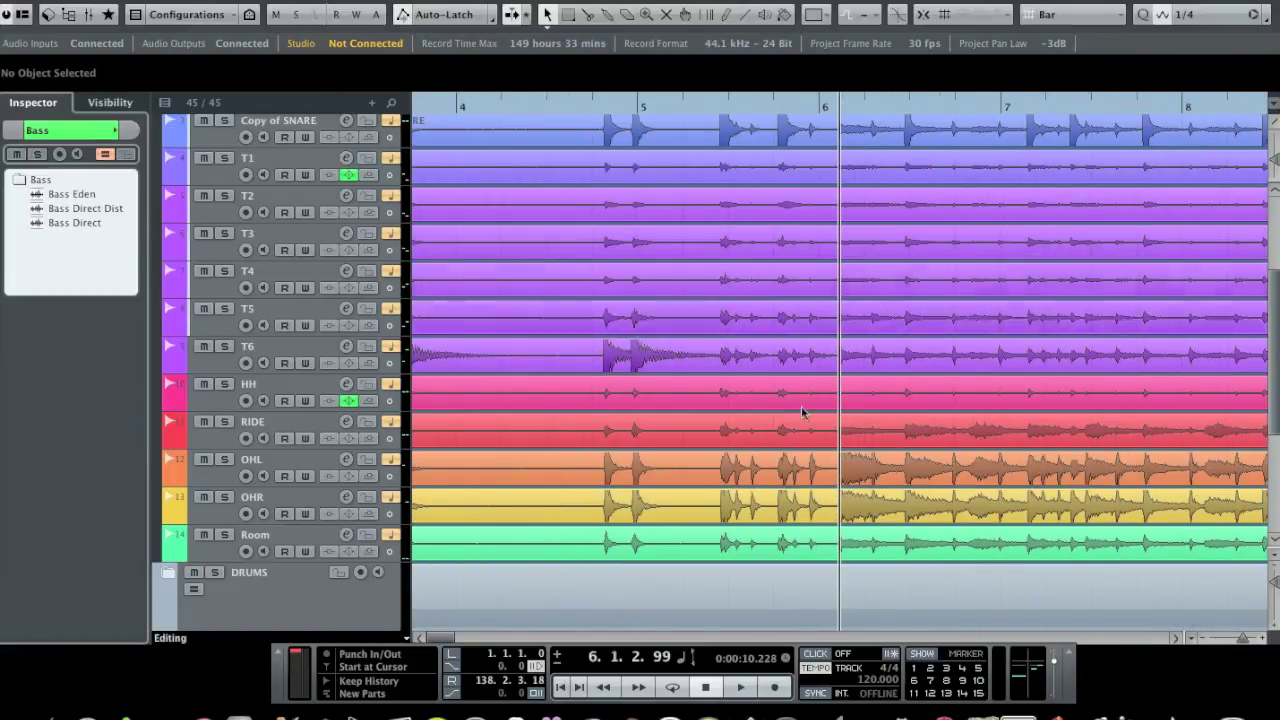
Play from just before bar 5 and set the cursor on the strong drum hit at about 6.1.2.60.
click(600, 107)
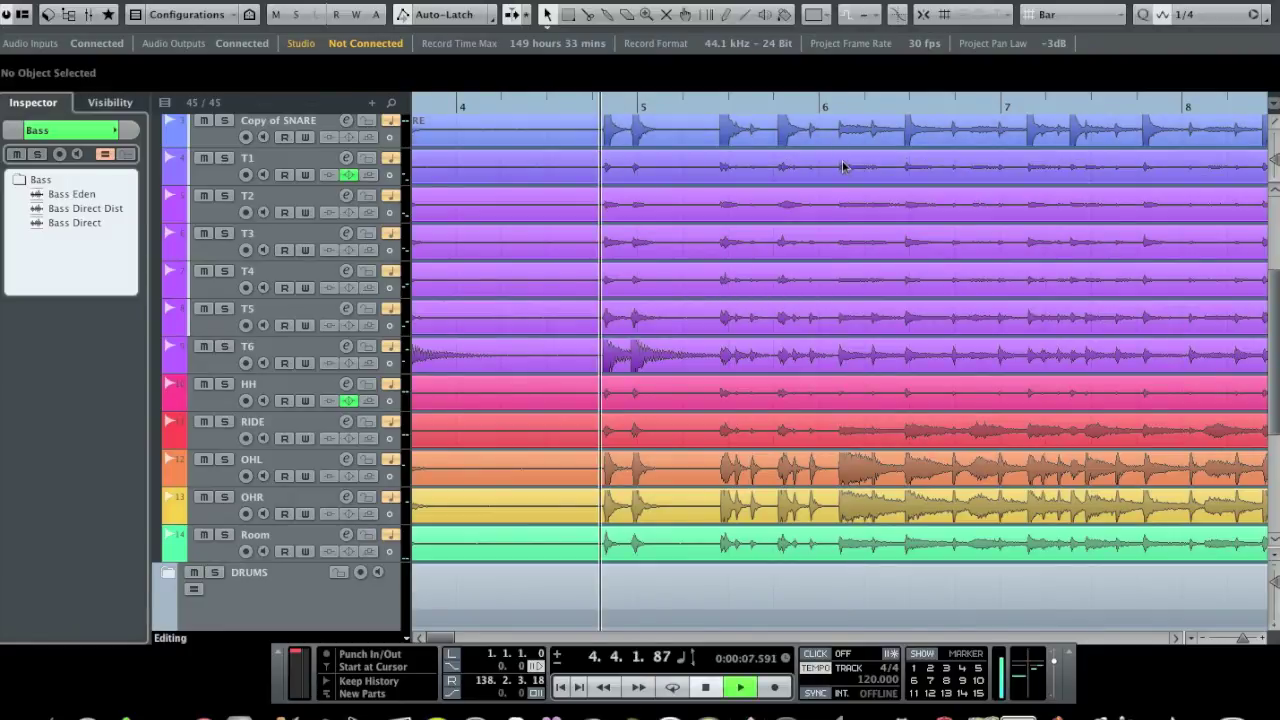
key(space)
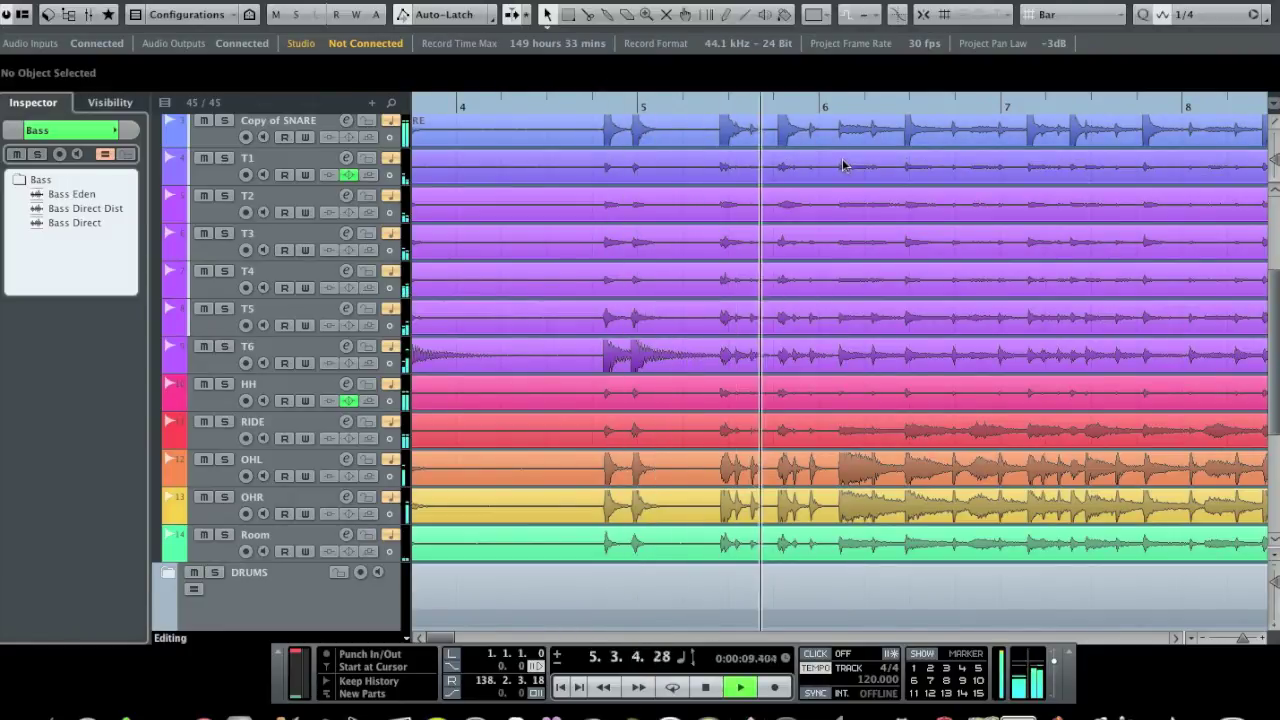
key(space)
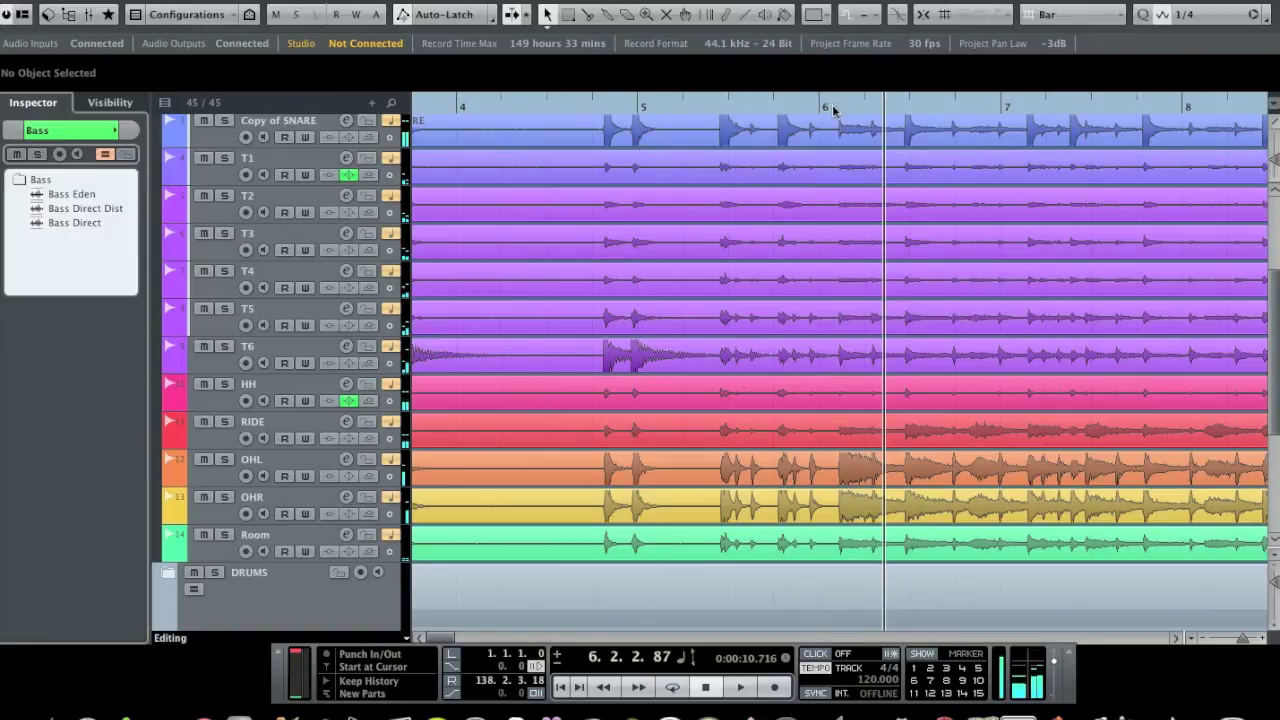
click(834, 106)
click(837, 107)
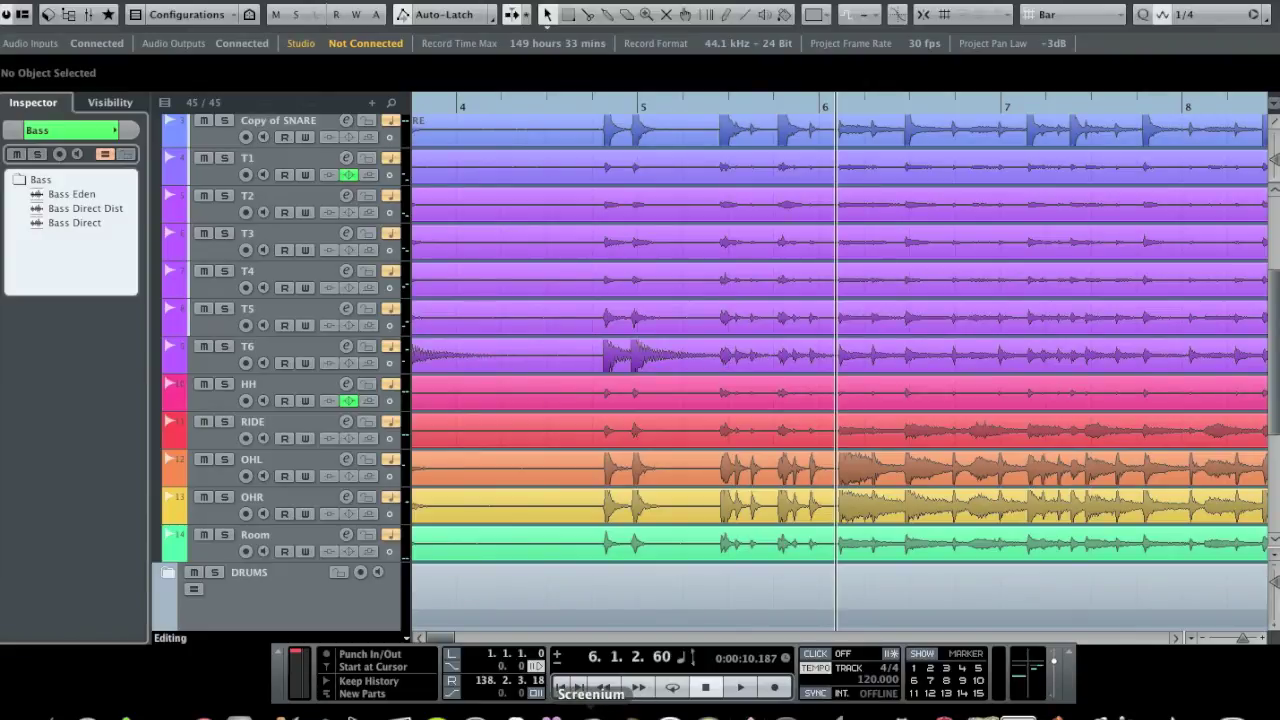
right_click(591, 712)
mouse_move(640, 595)
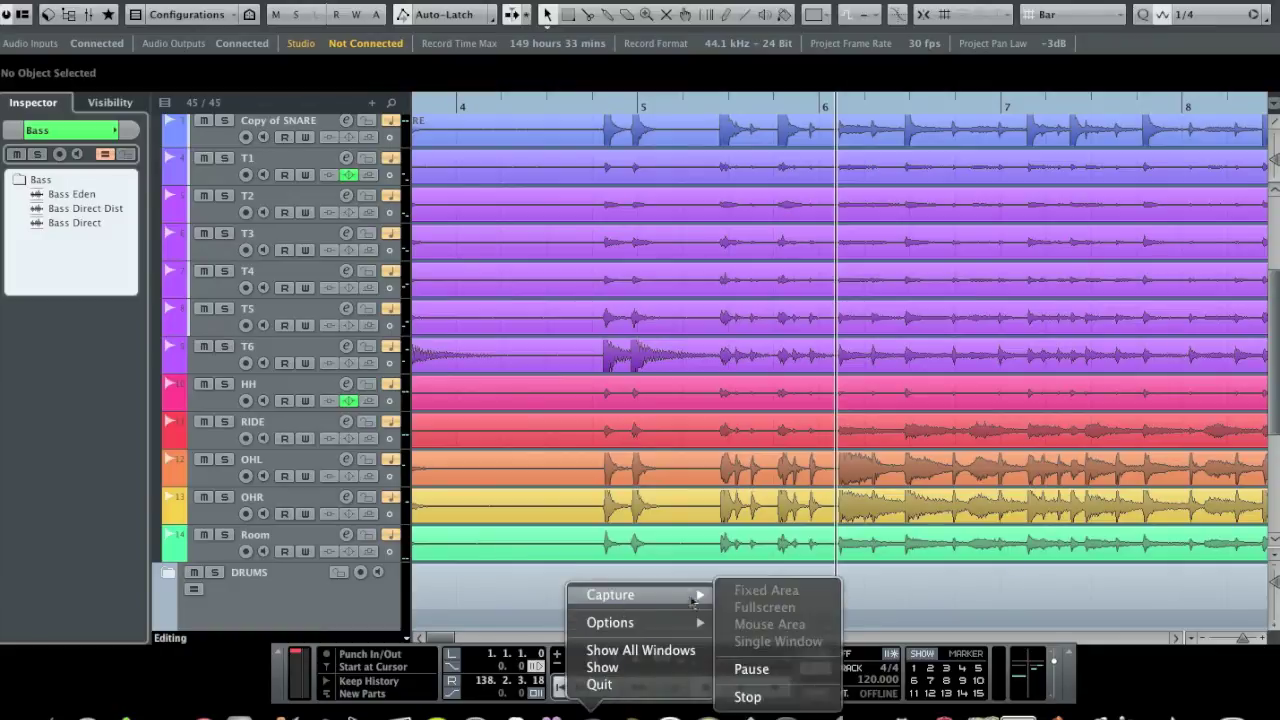